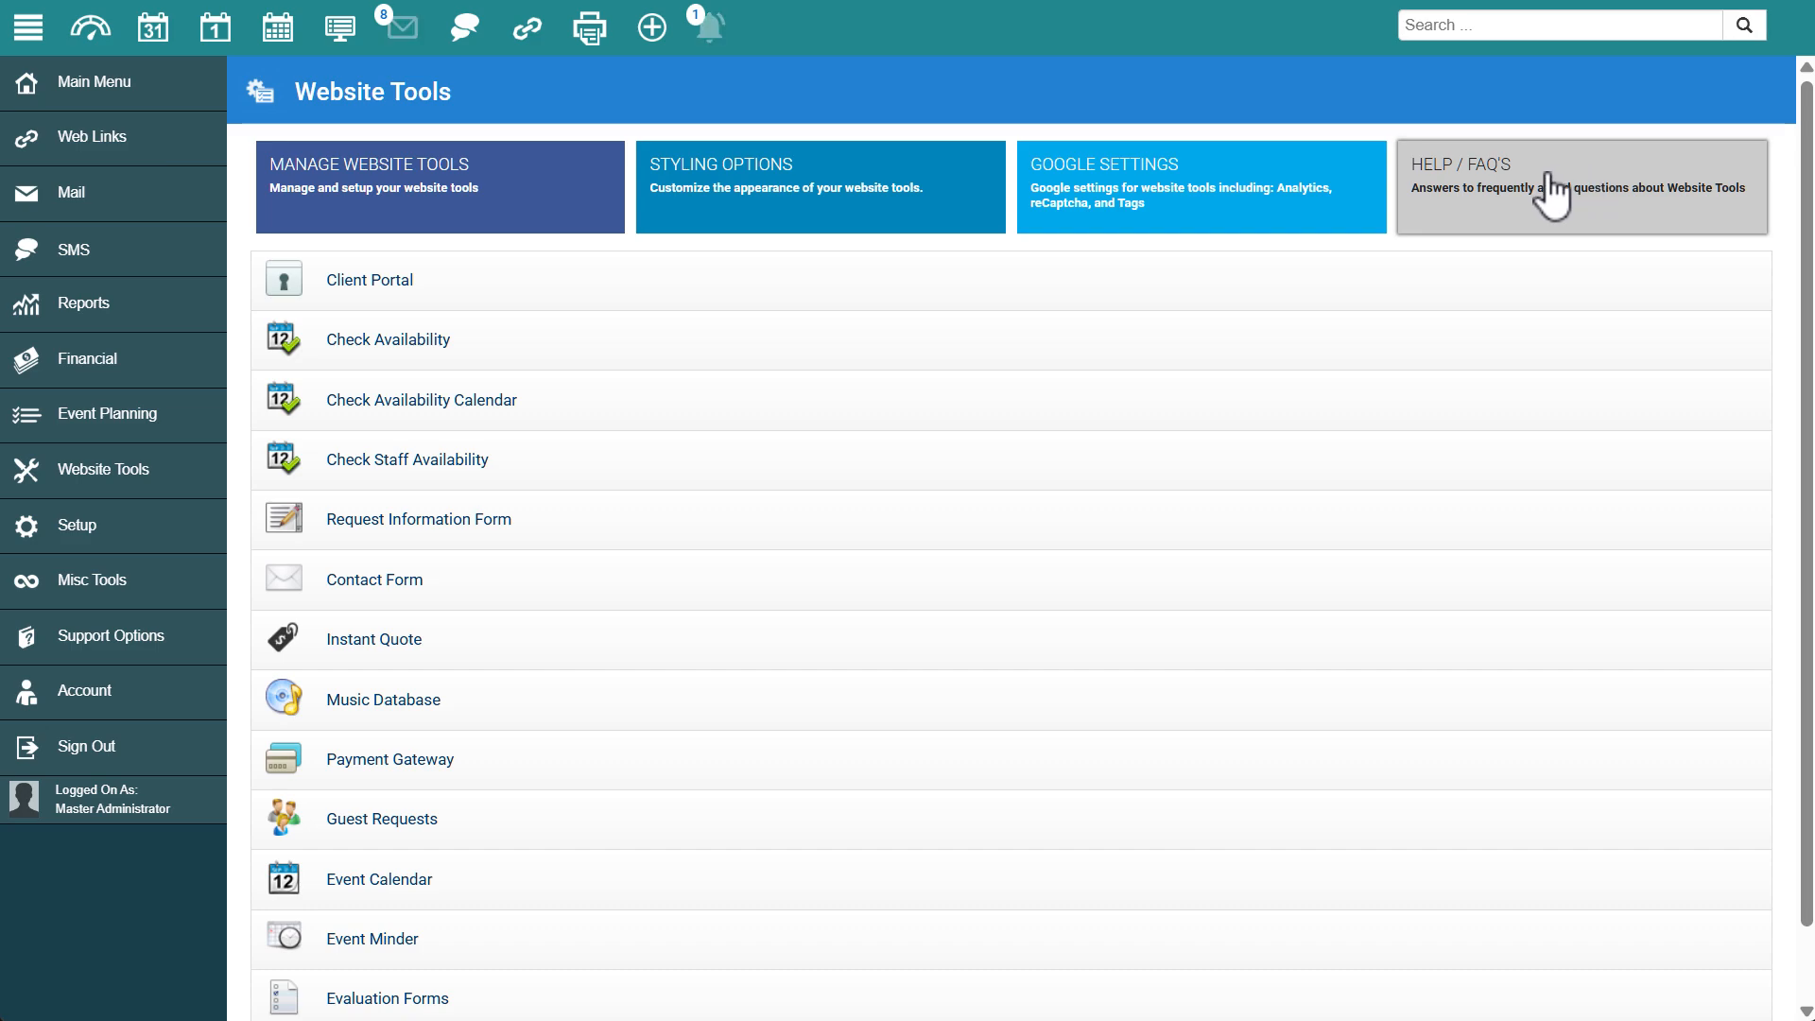
Examine the website tools' styling options, covering logos, background, text colors, table colors, buttons and advanced settings, along with the preview.
left_click(799, 200)
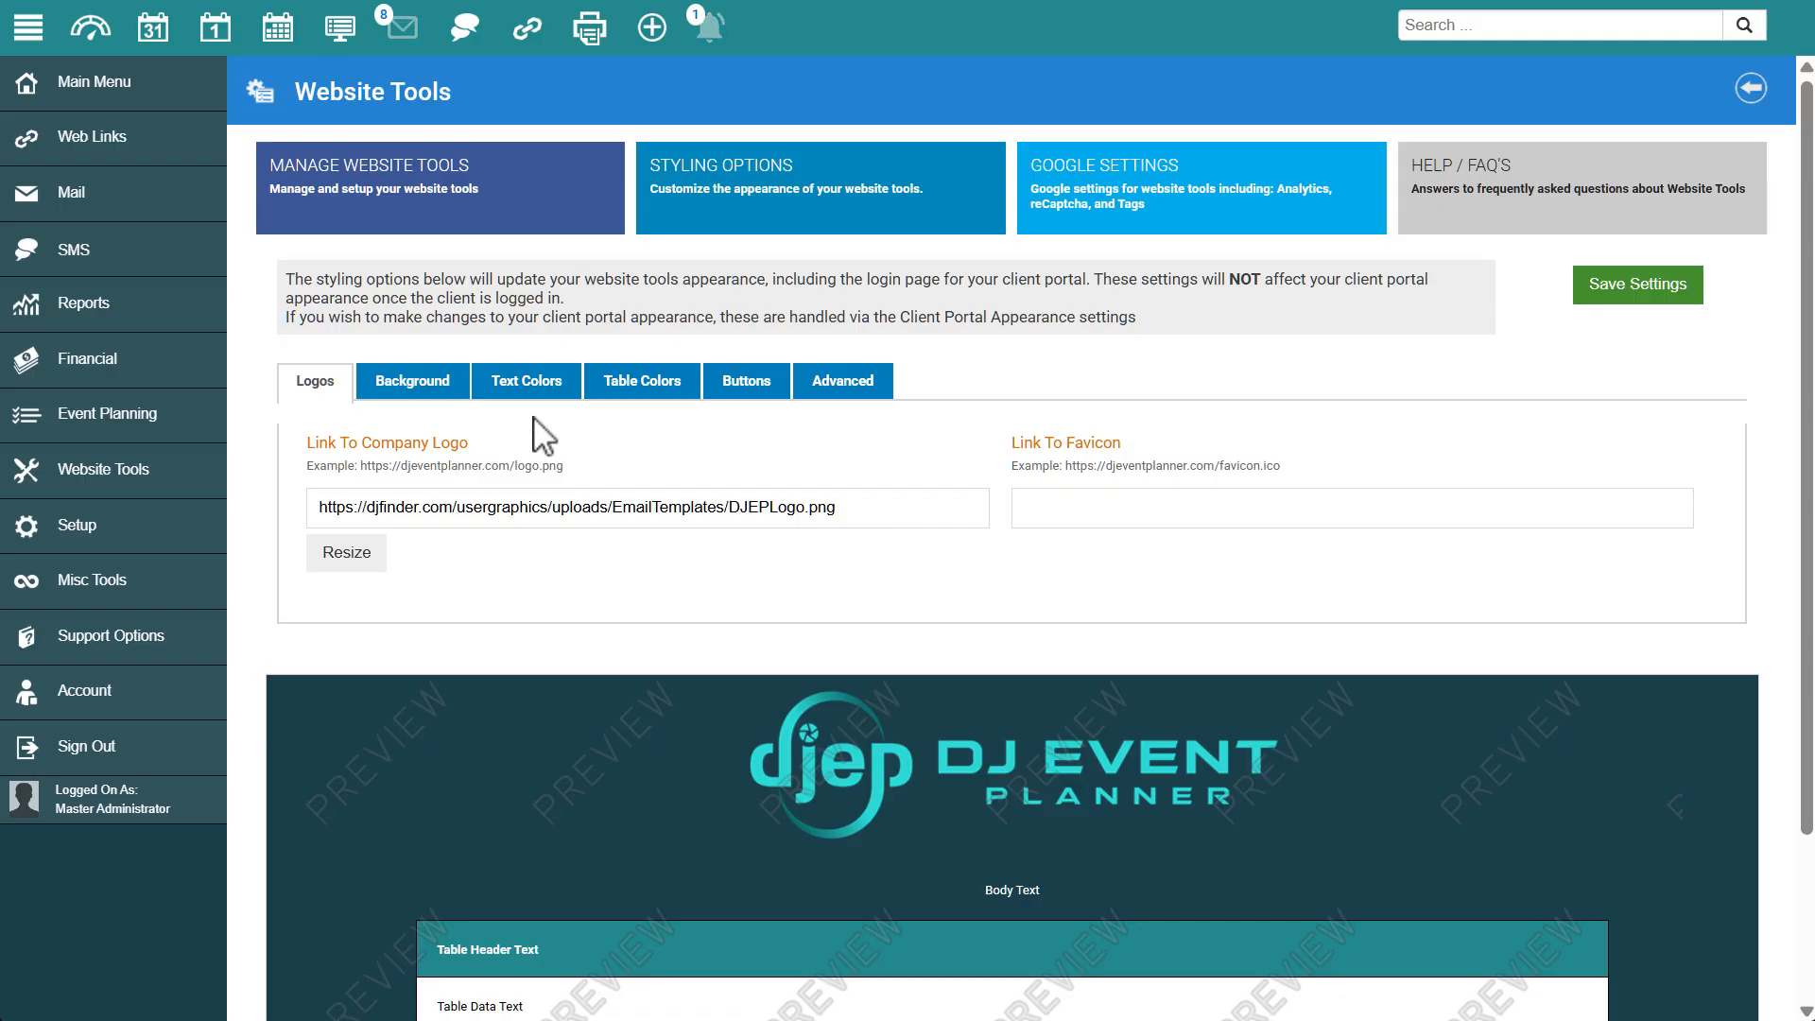
left_click(388, 383)
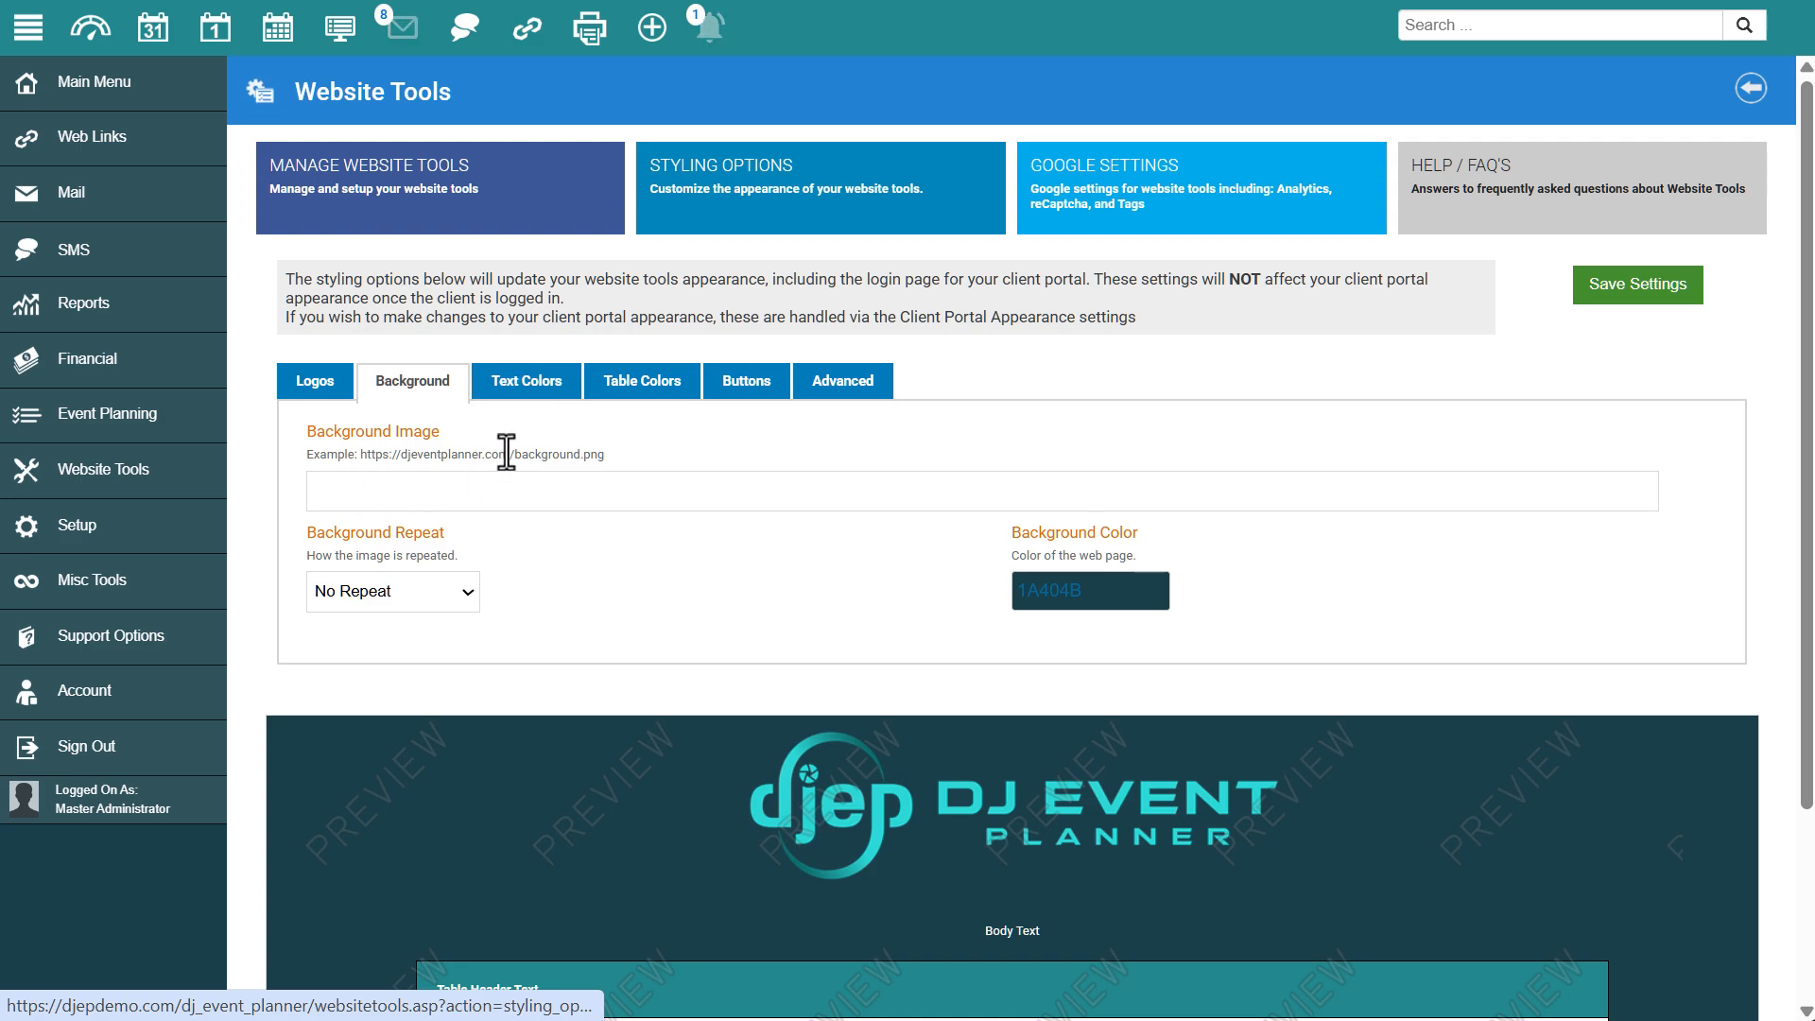
left_click(535, 381)
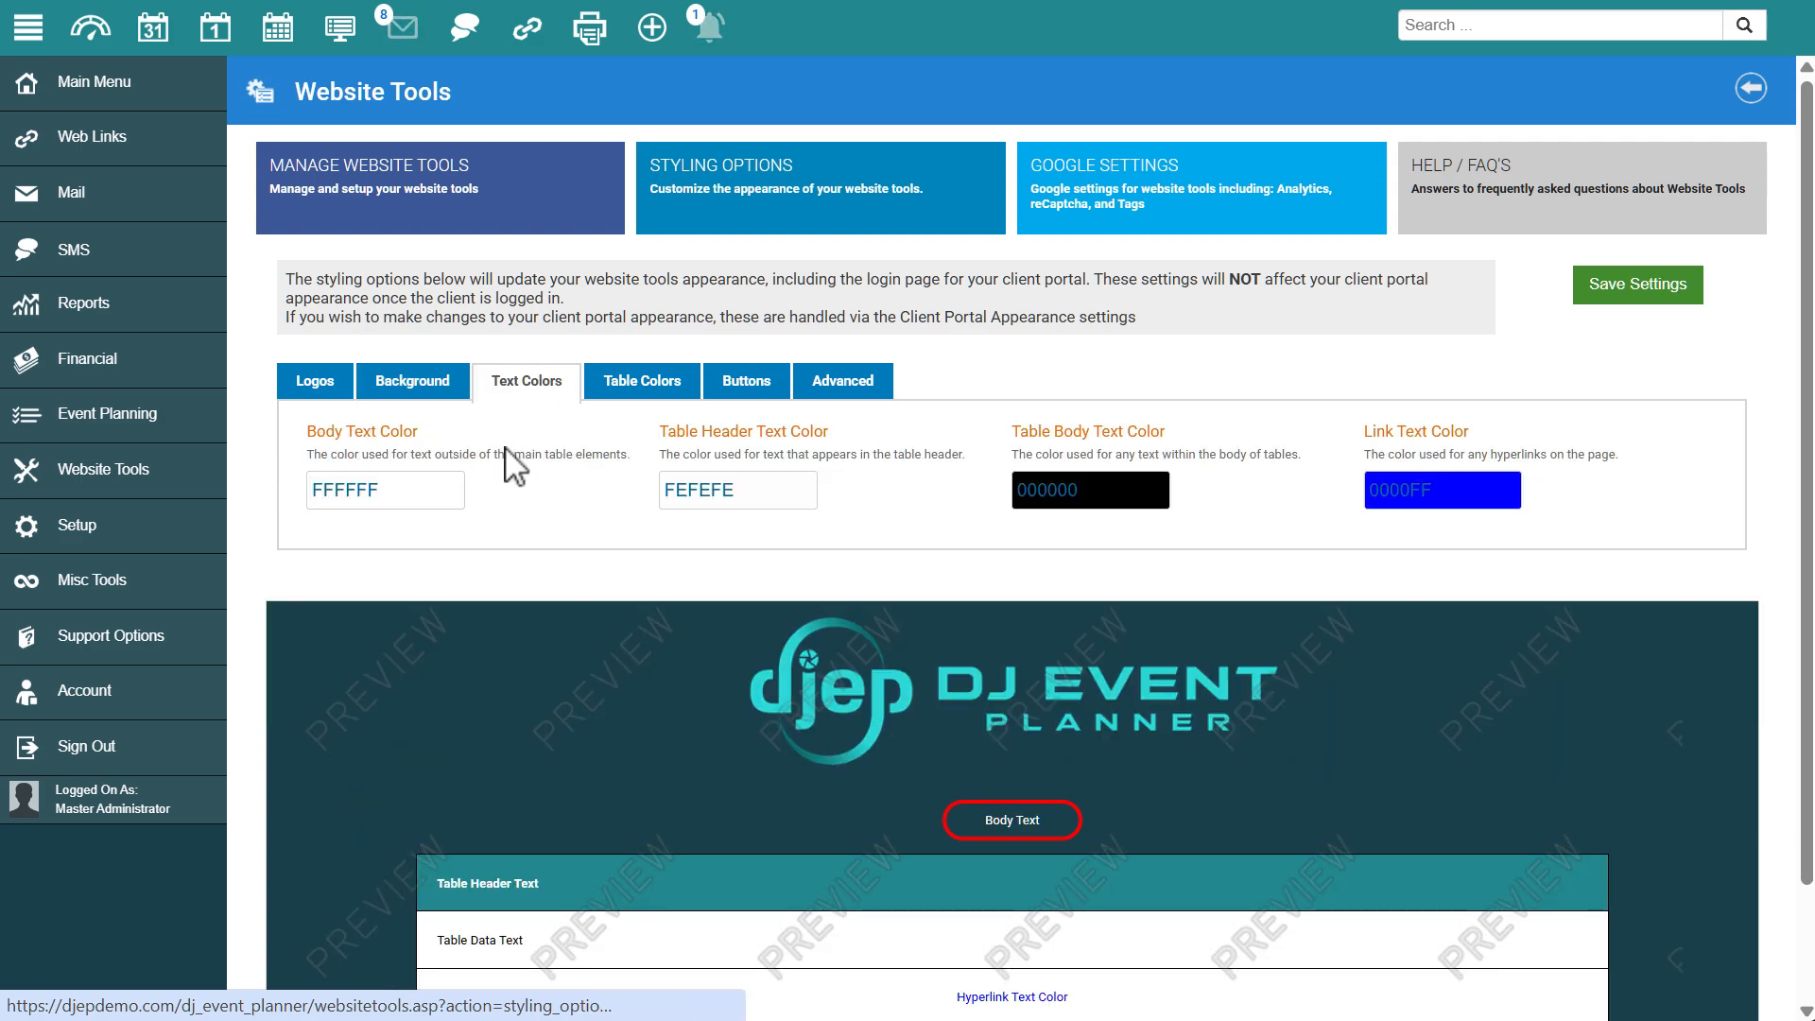
left_click(641, 389)
scroll(529, 710, "down", 2)
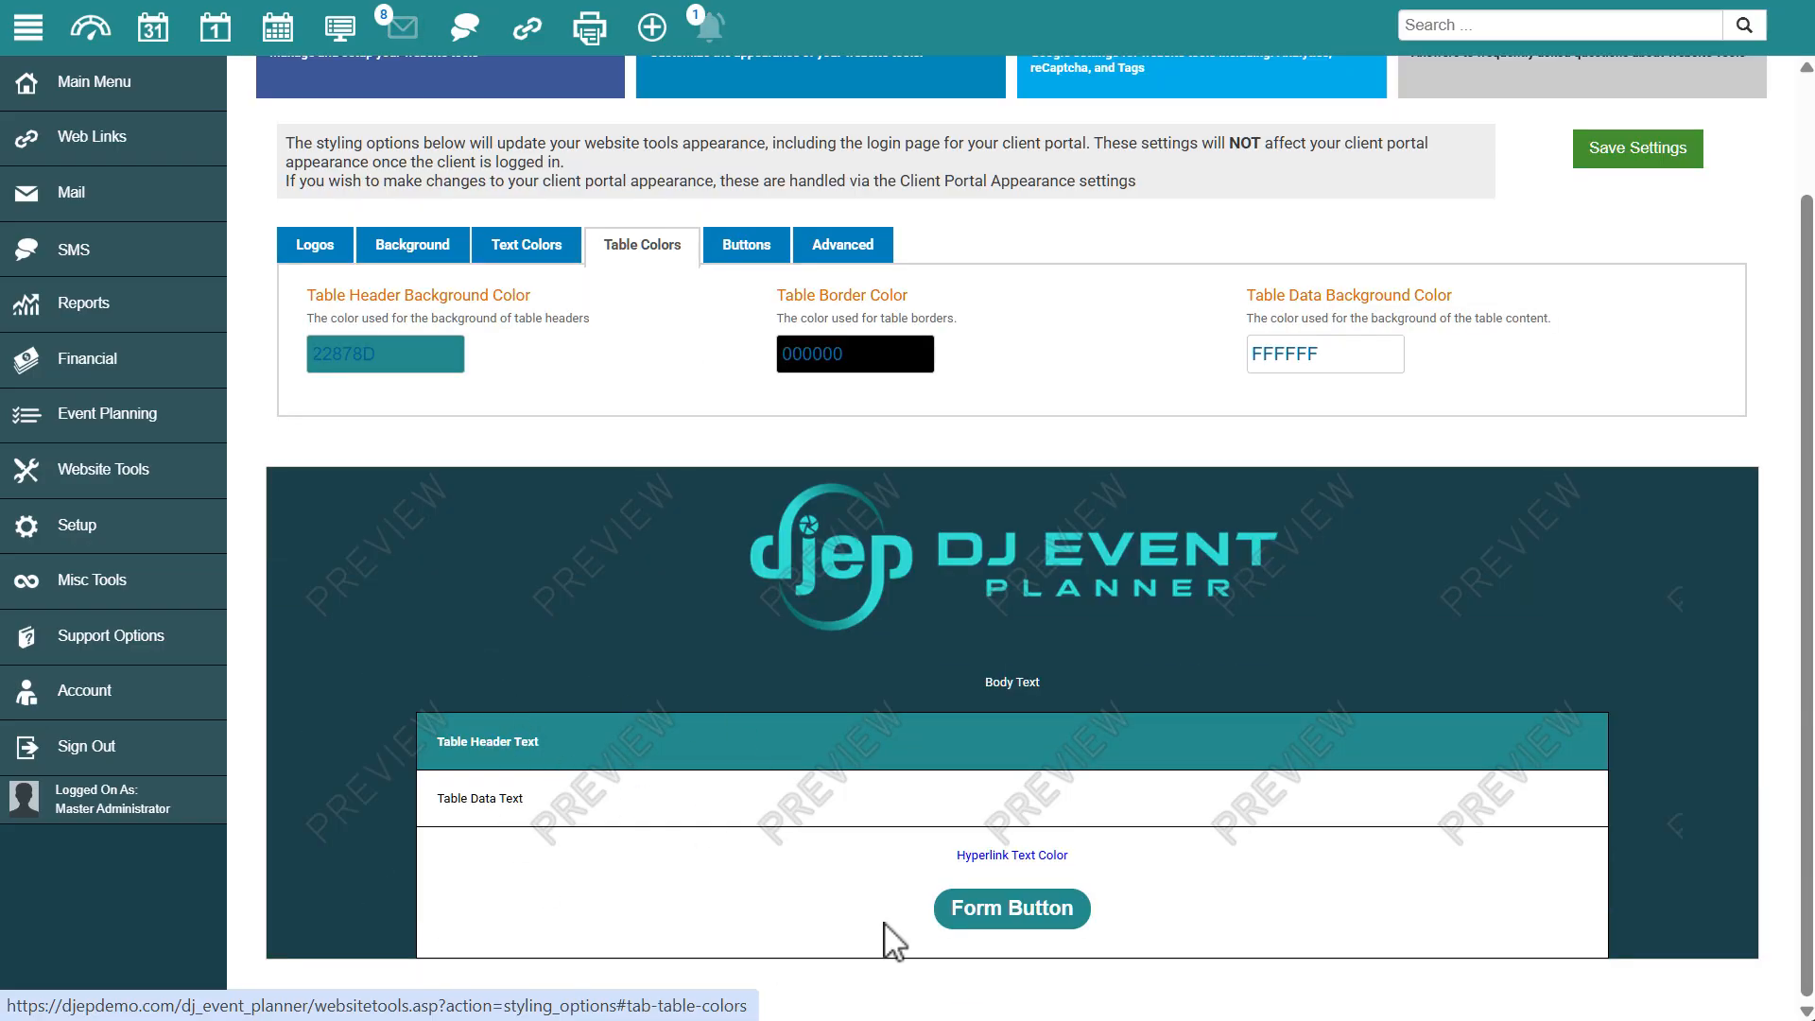
left_click(752, 253)
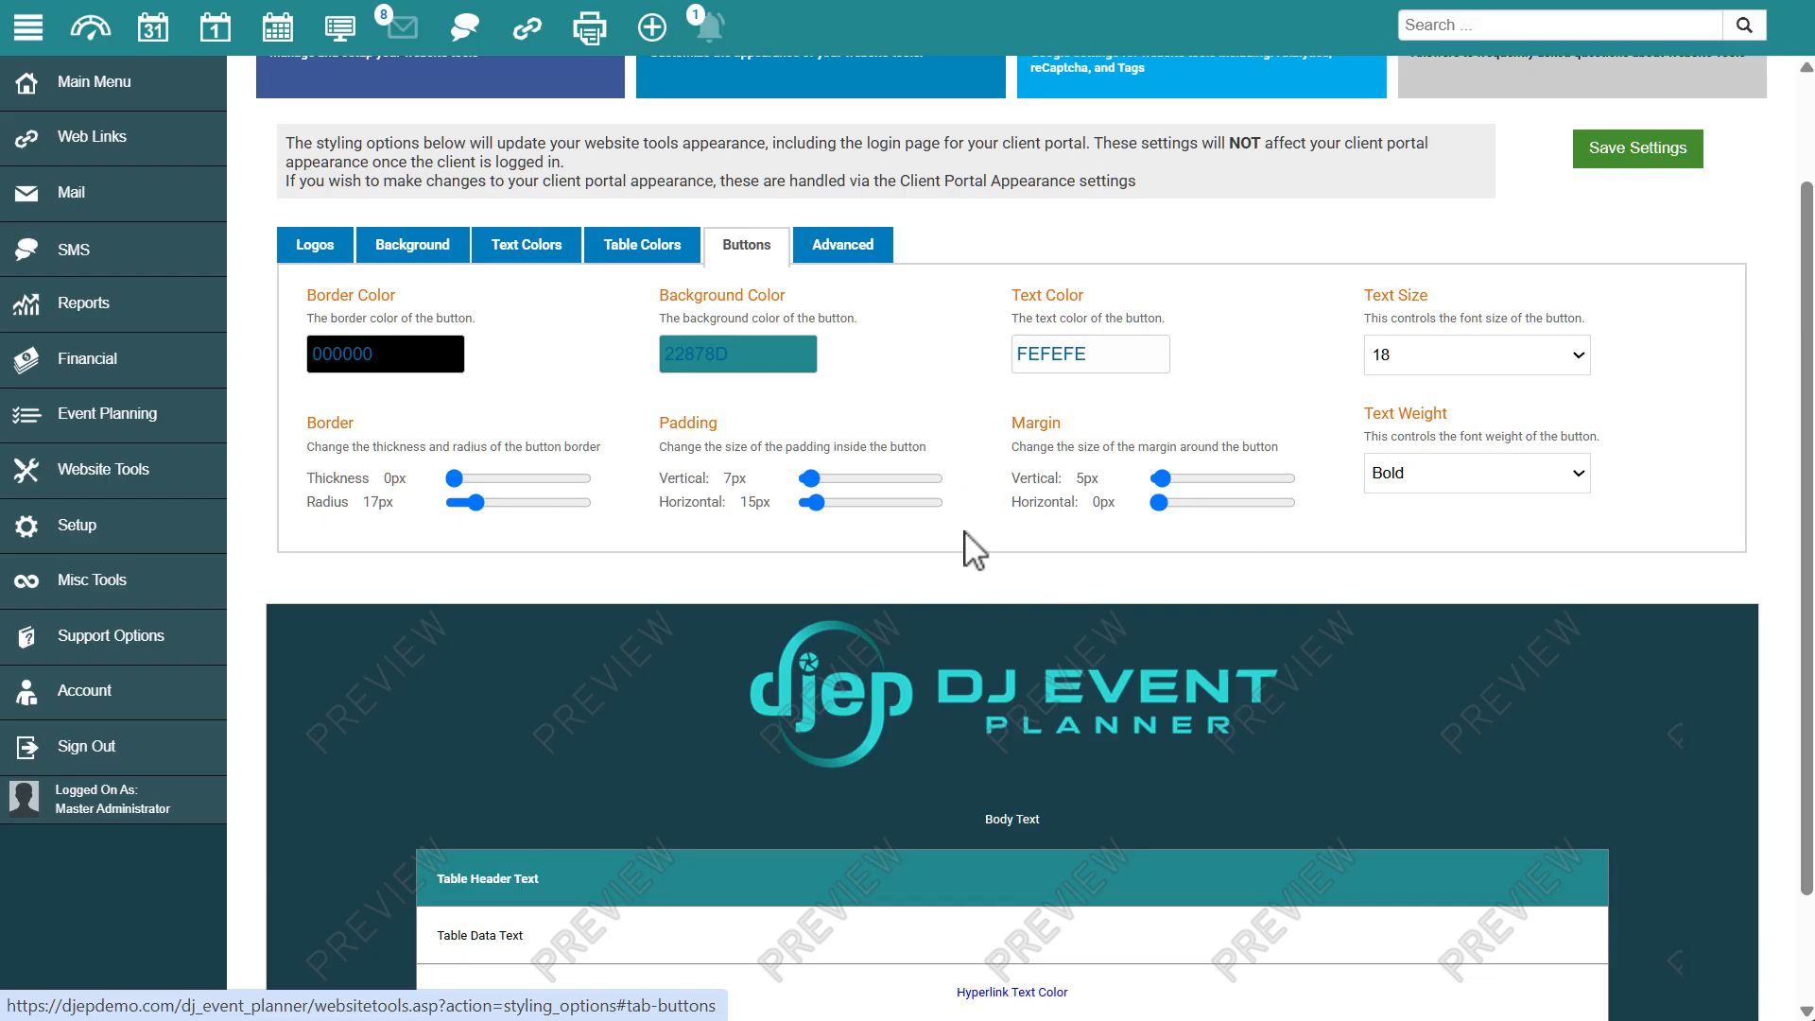
scroll(964, 531, "down", 2)
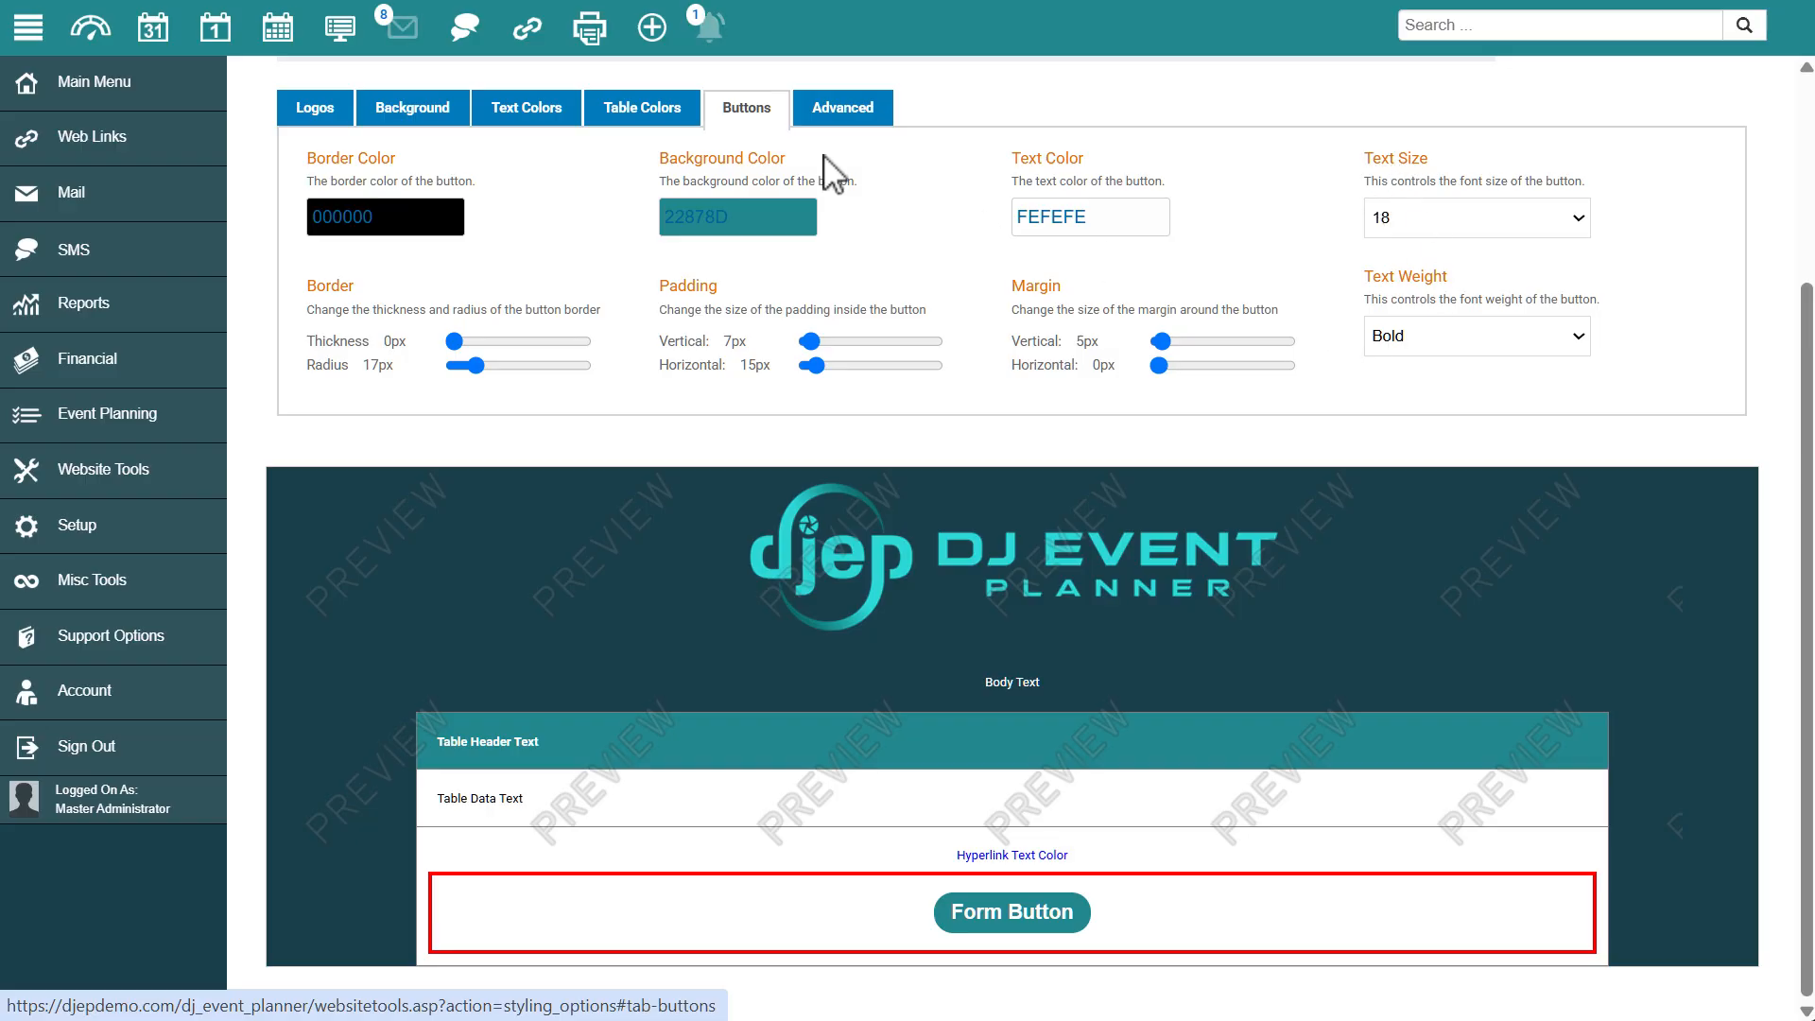
left_click(853, 120)
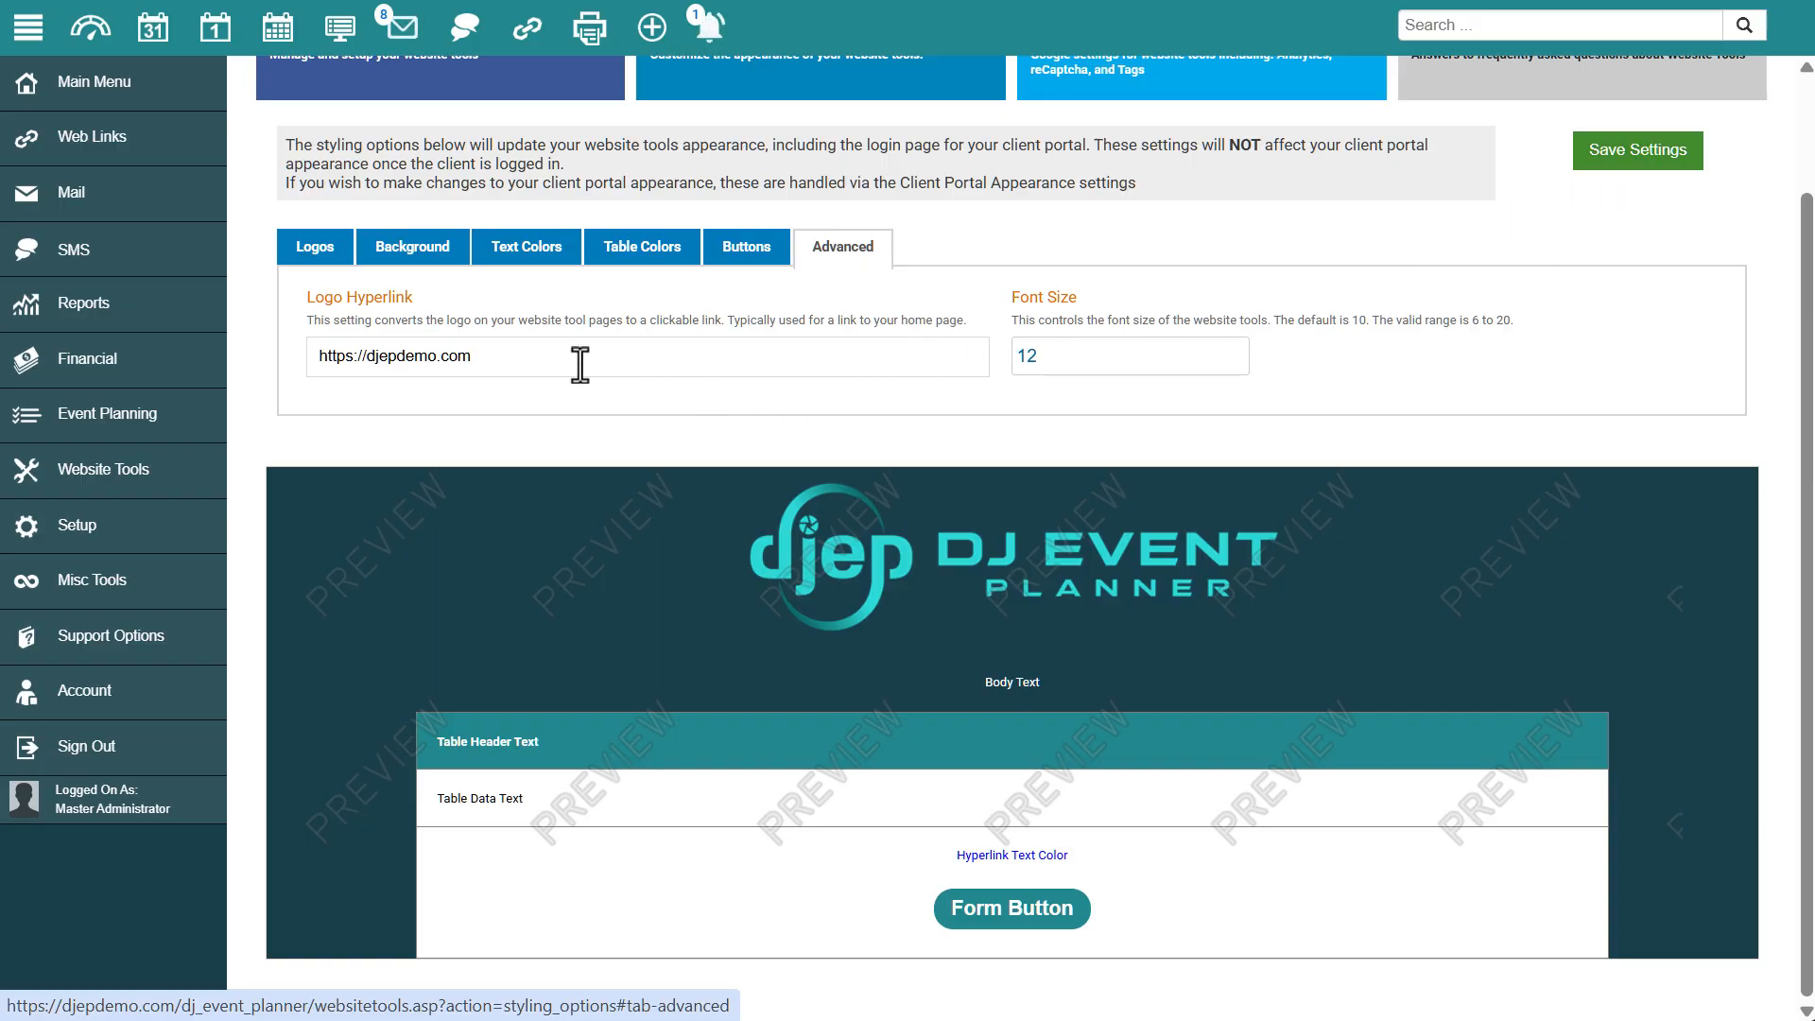
Return to the website tools list and examine the descriptions and options of Client Portal, Music Database and Payment Gateway.
left_click(143, 471)
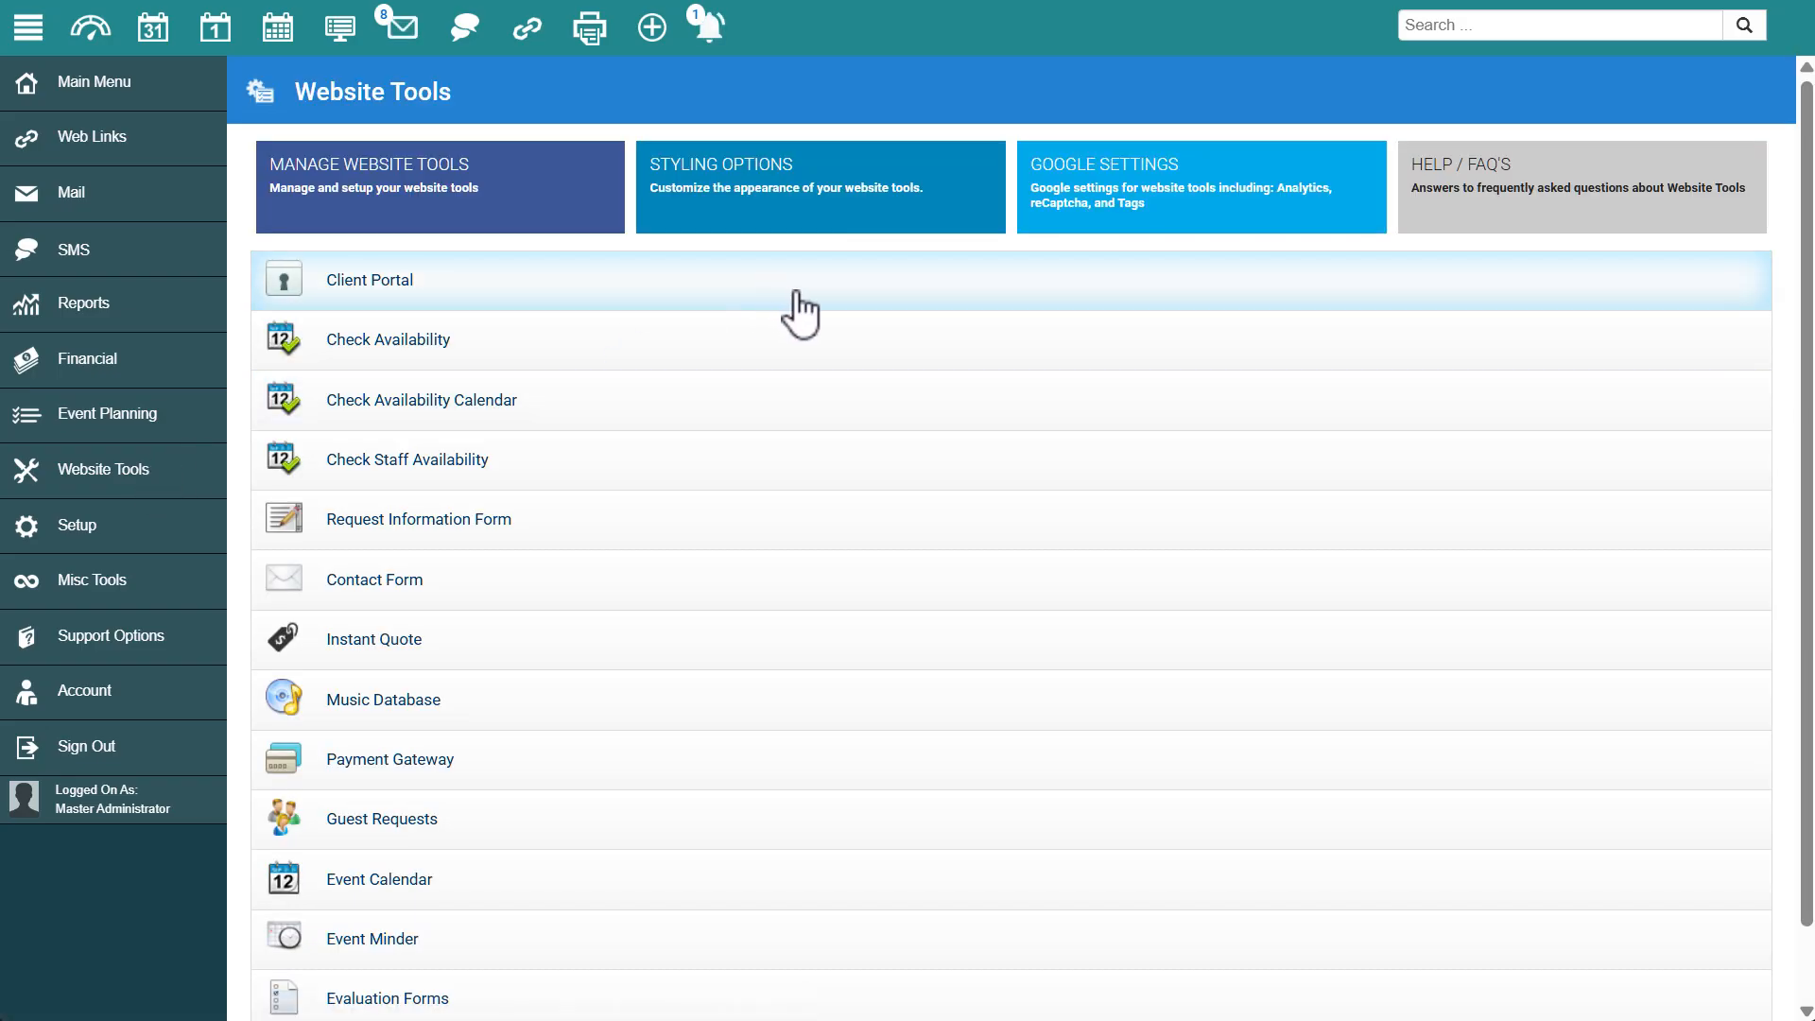
left_click(1047, 300)
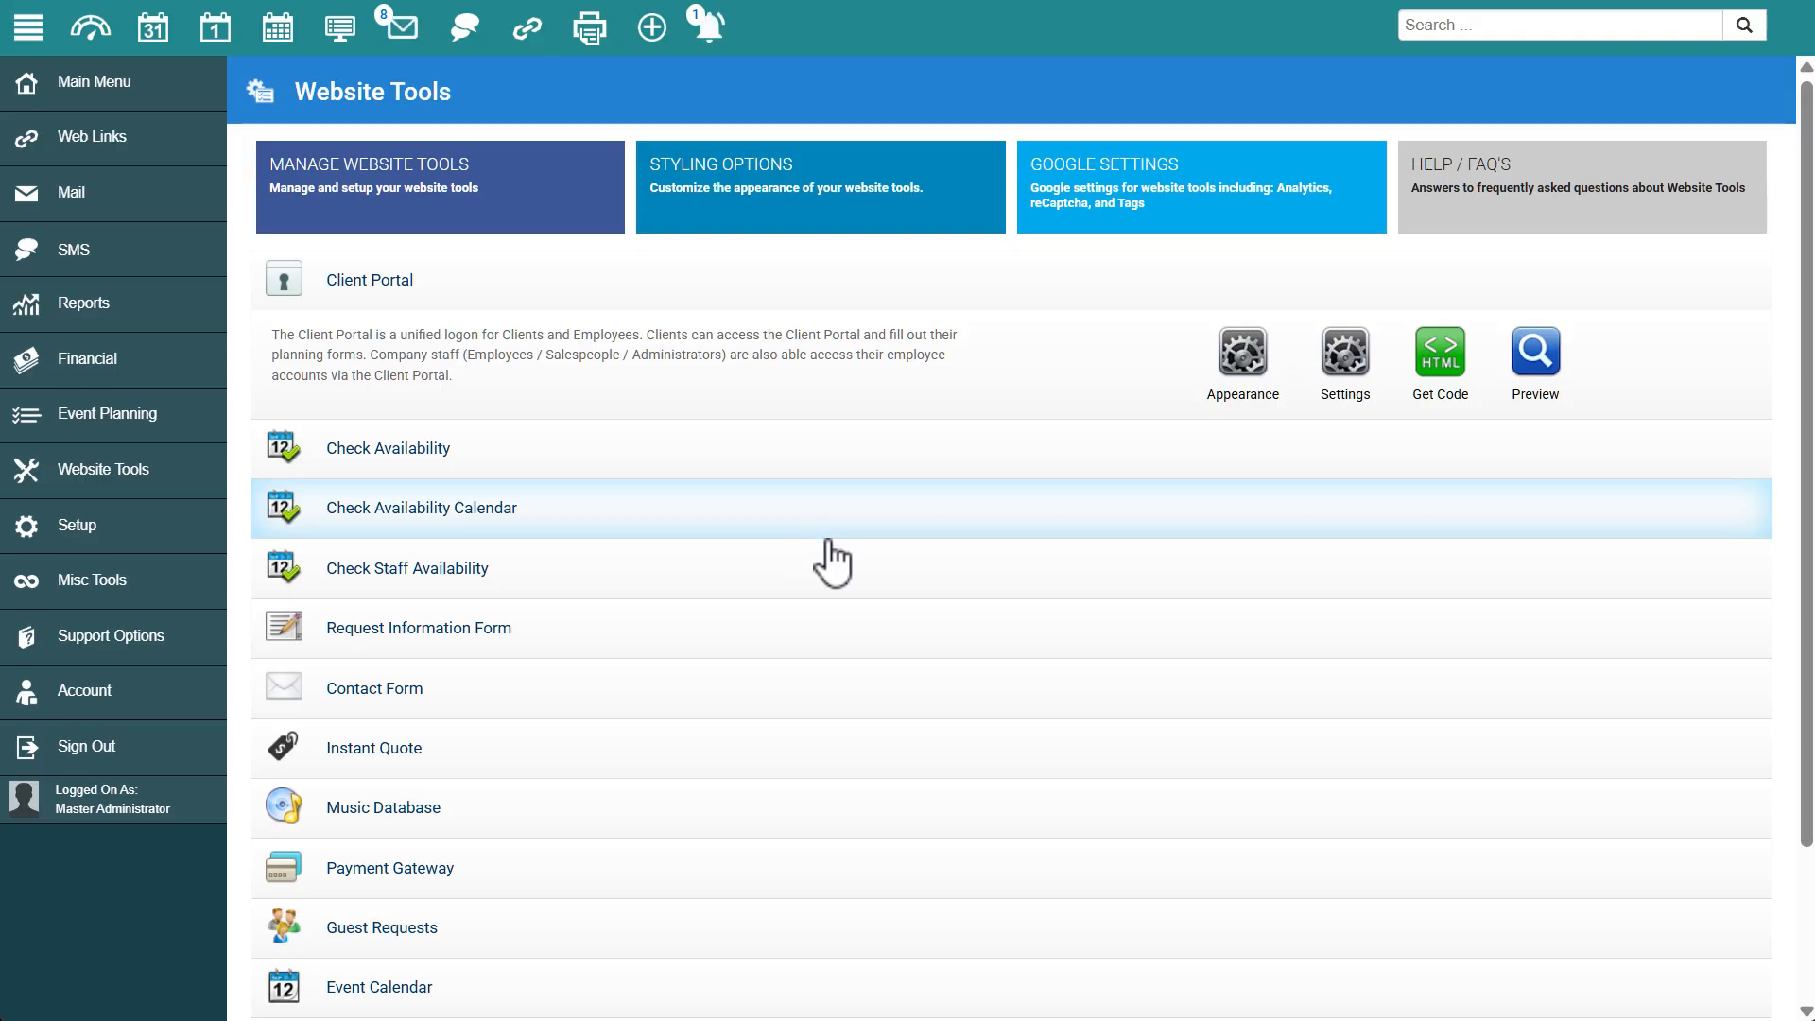
scroll(856, 564, "down", 1)
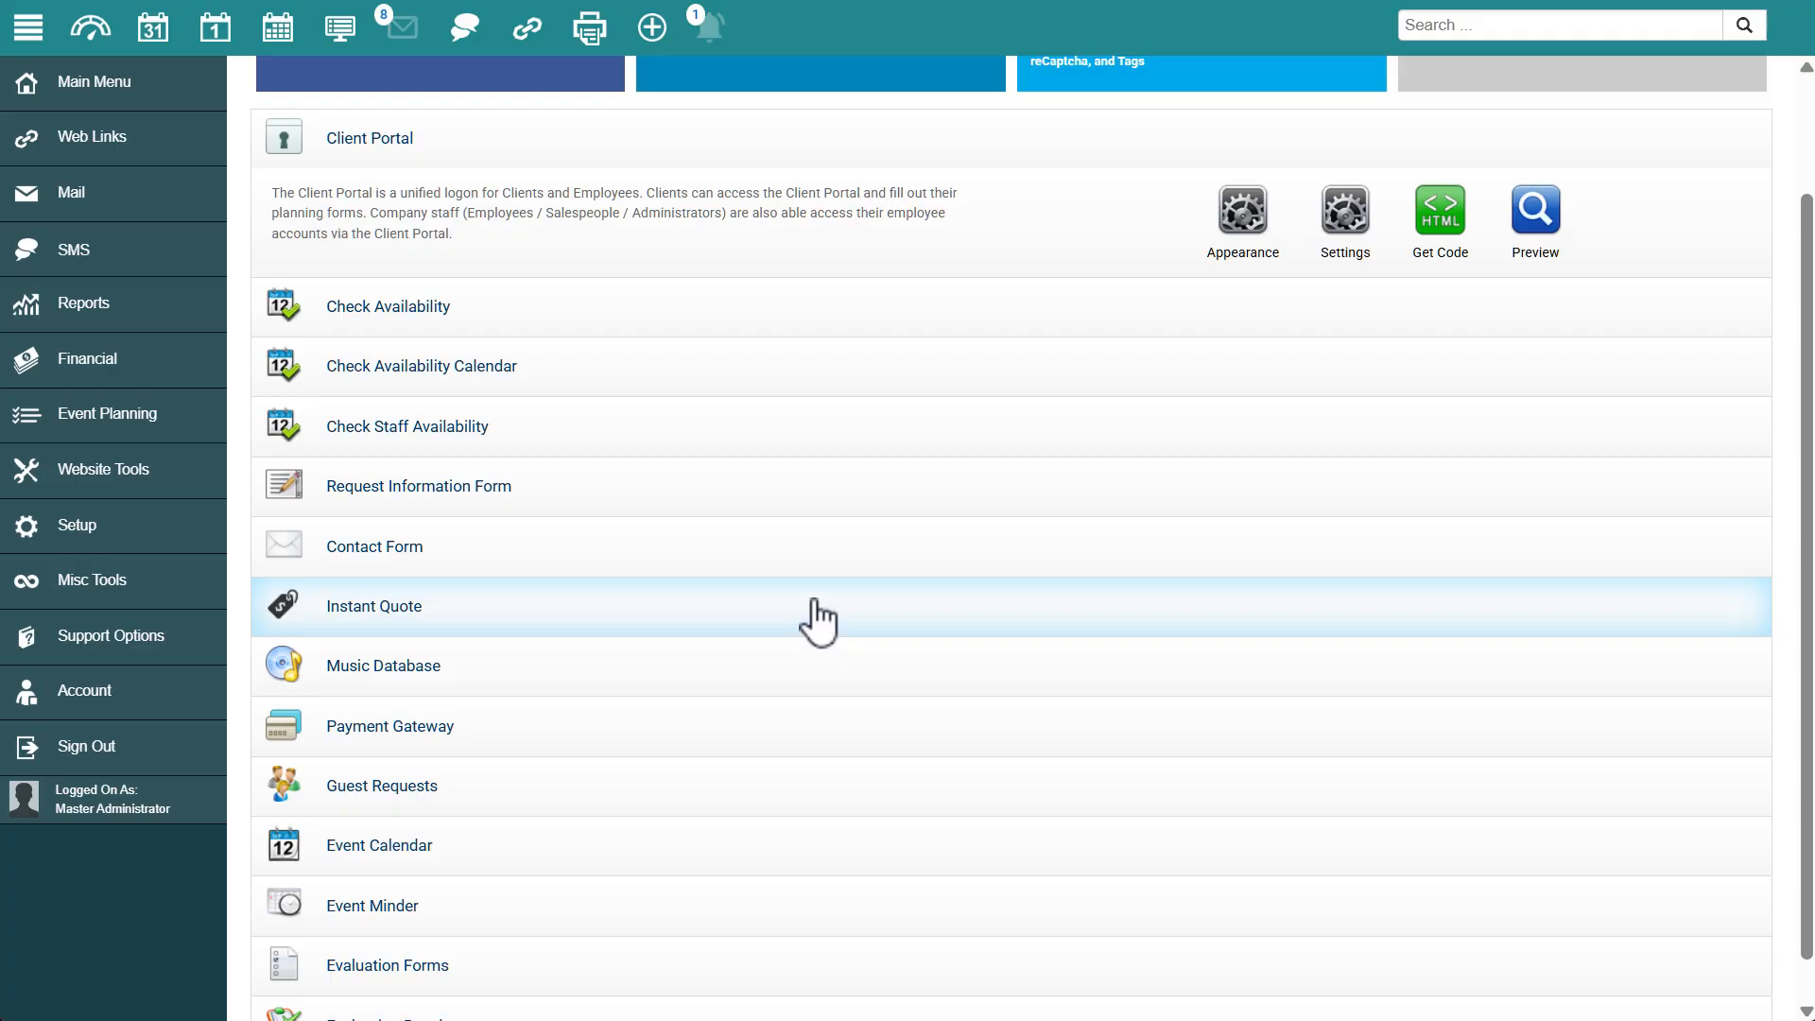
left_click(806, 673)
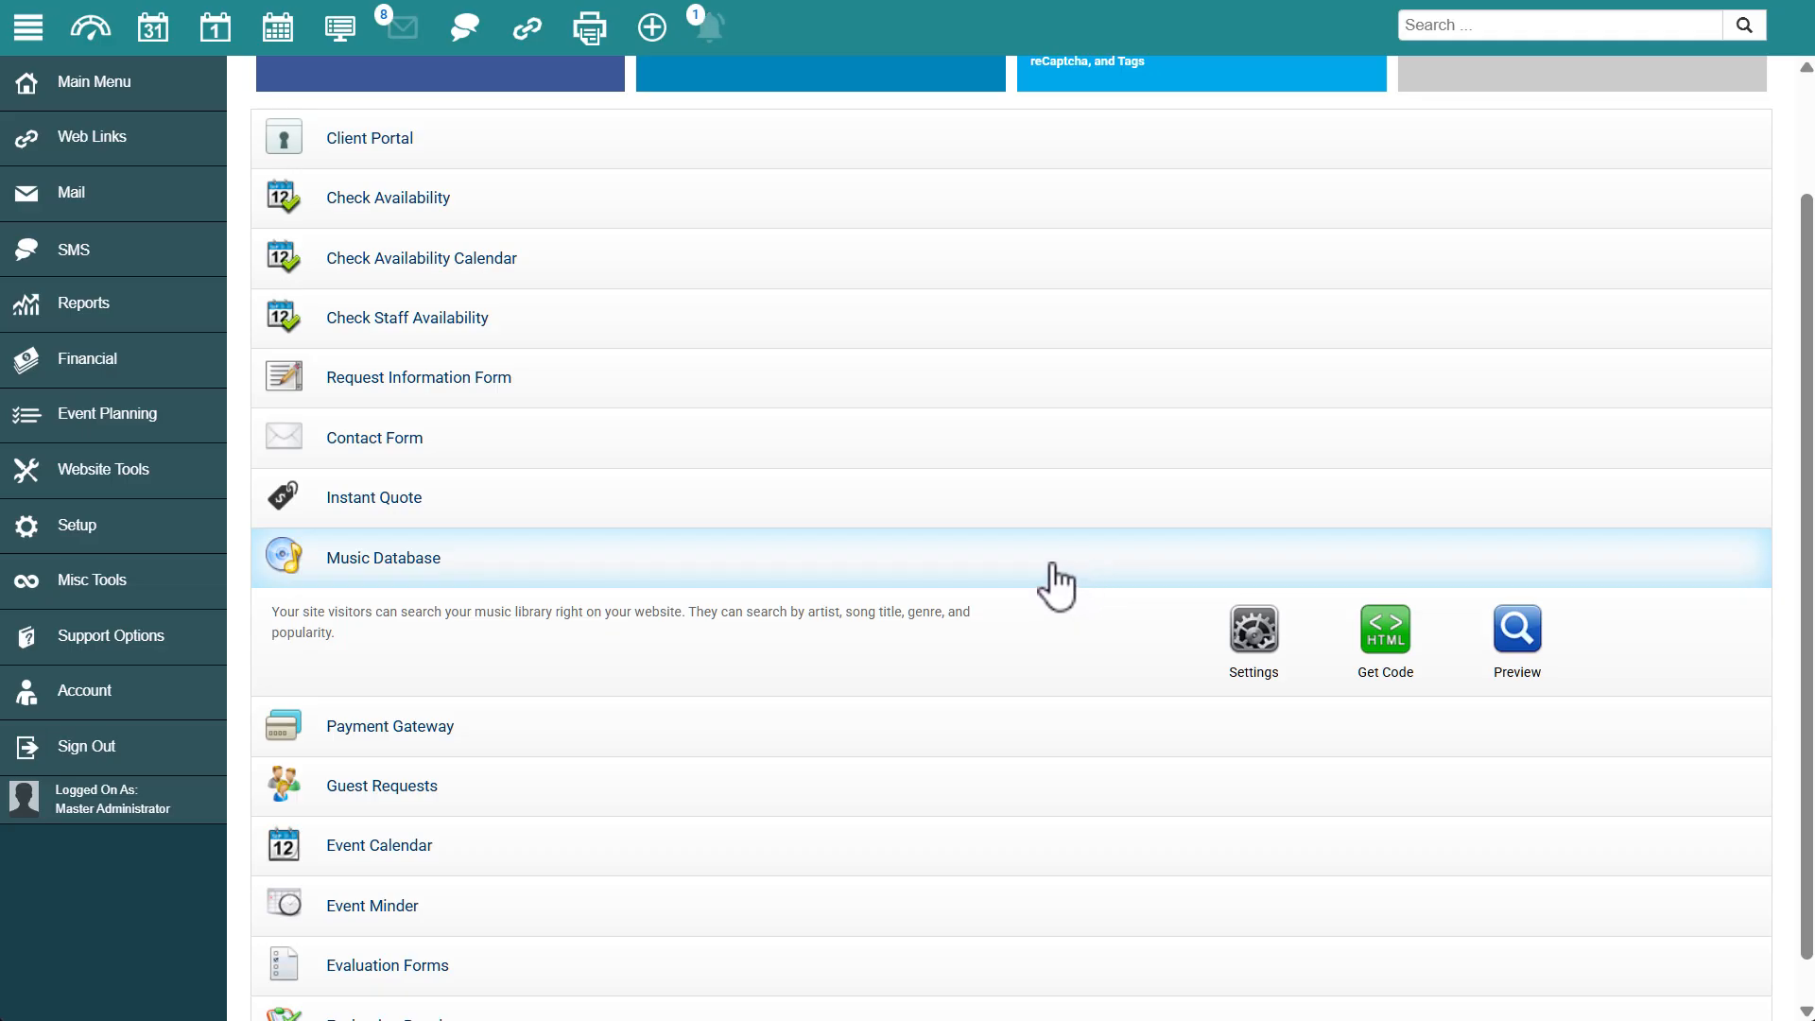
left_click(956, 740)
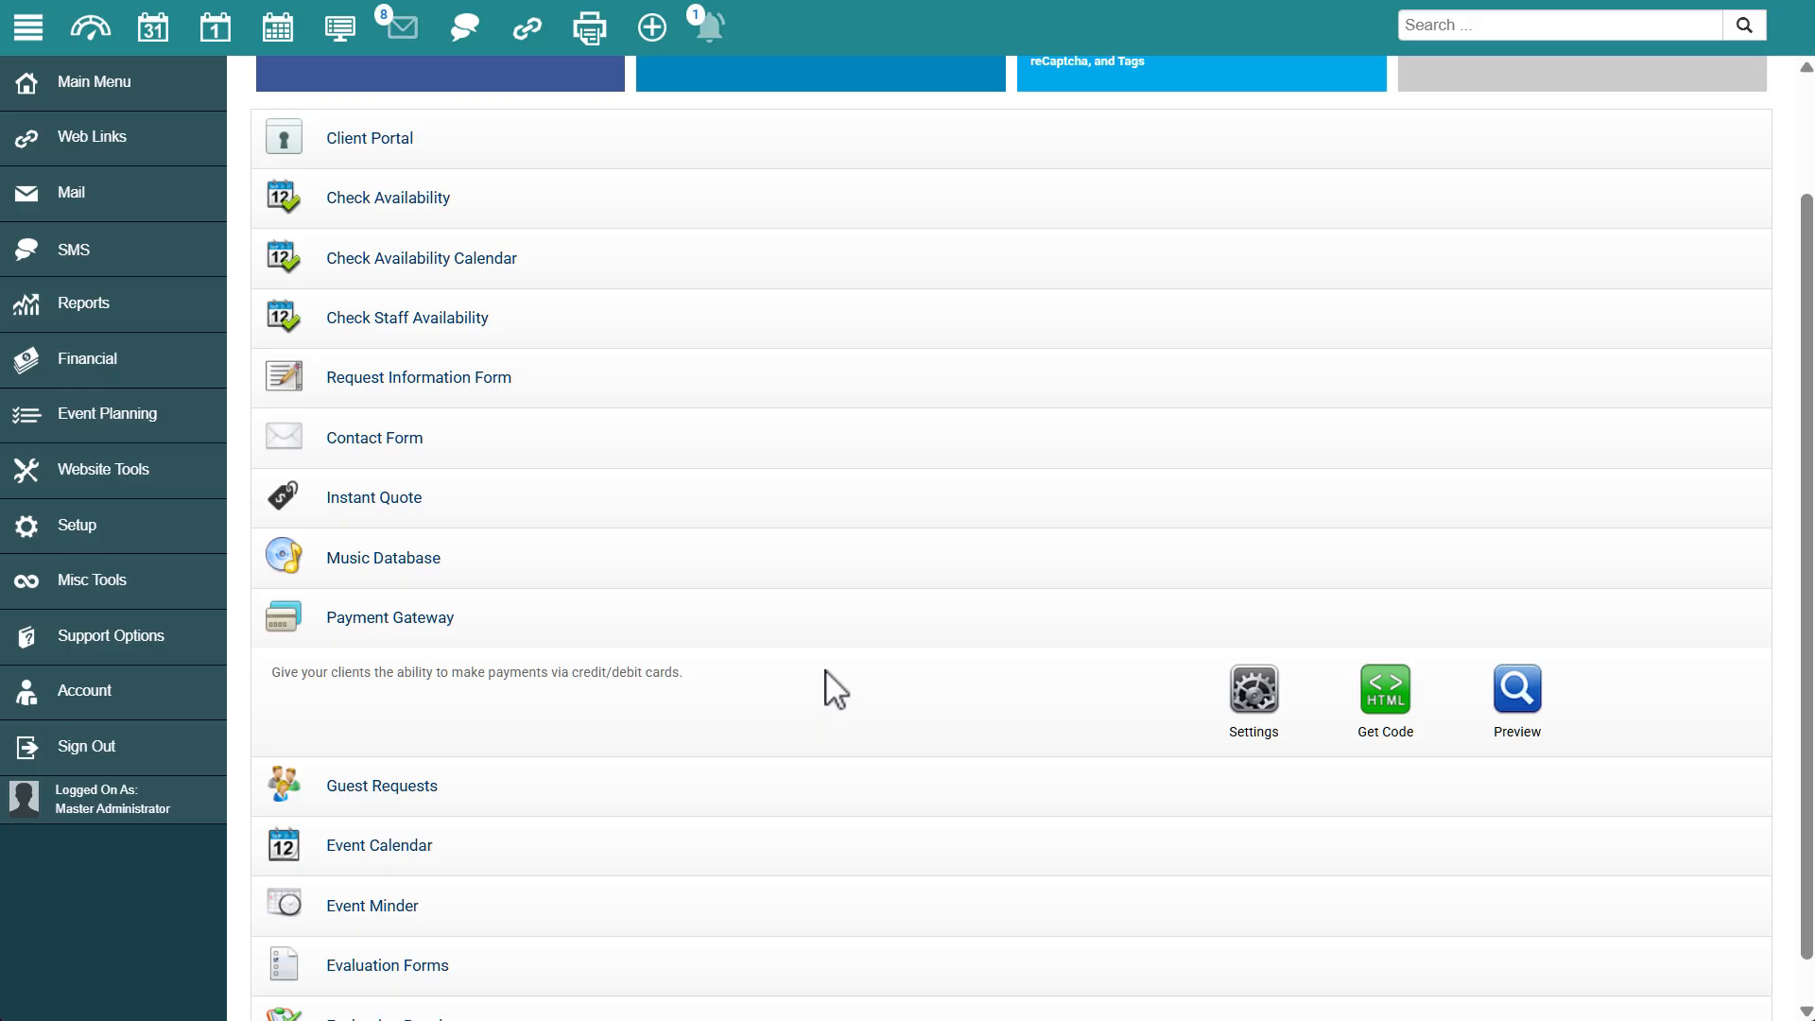
scroll(815, 695, "down", 1)
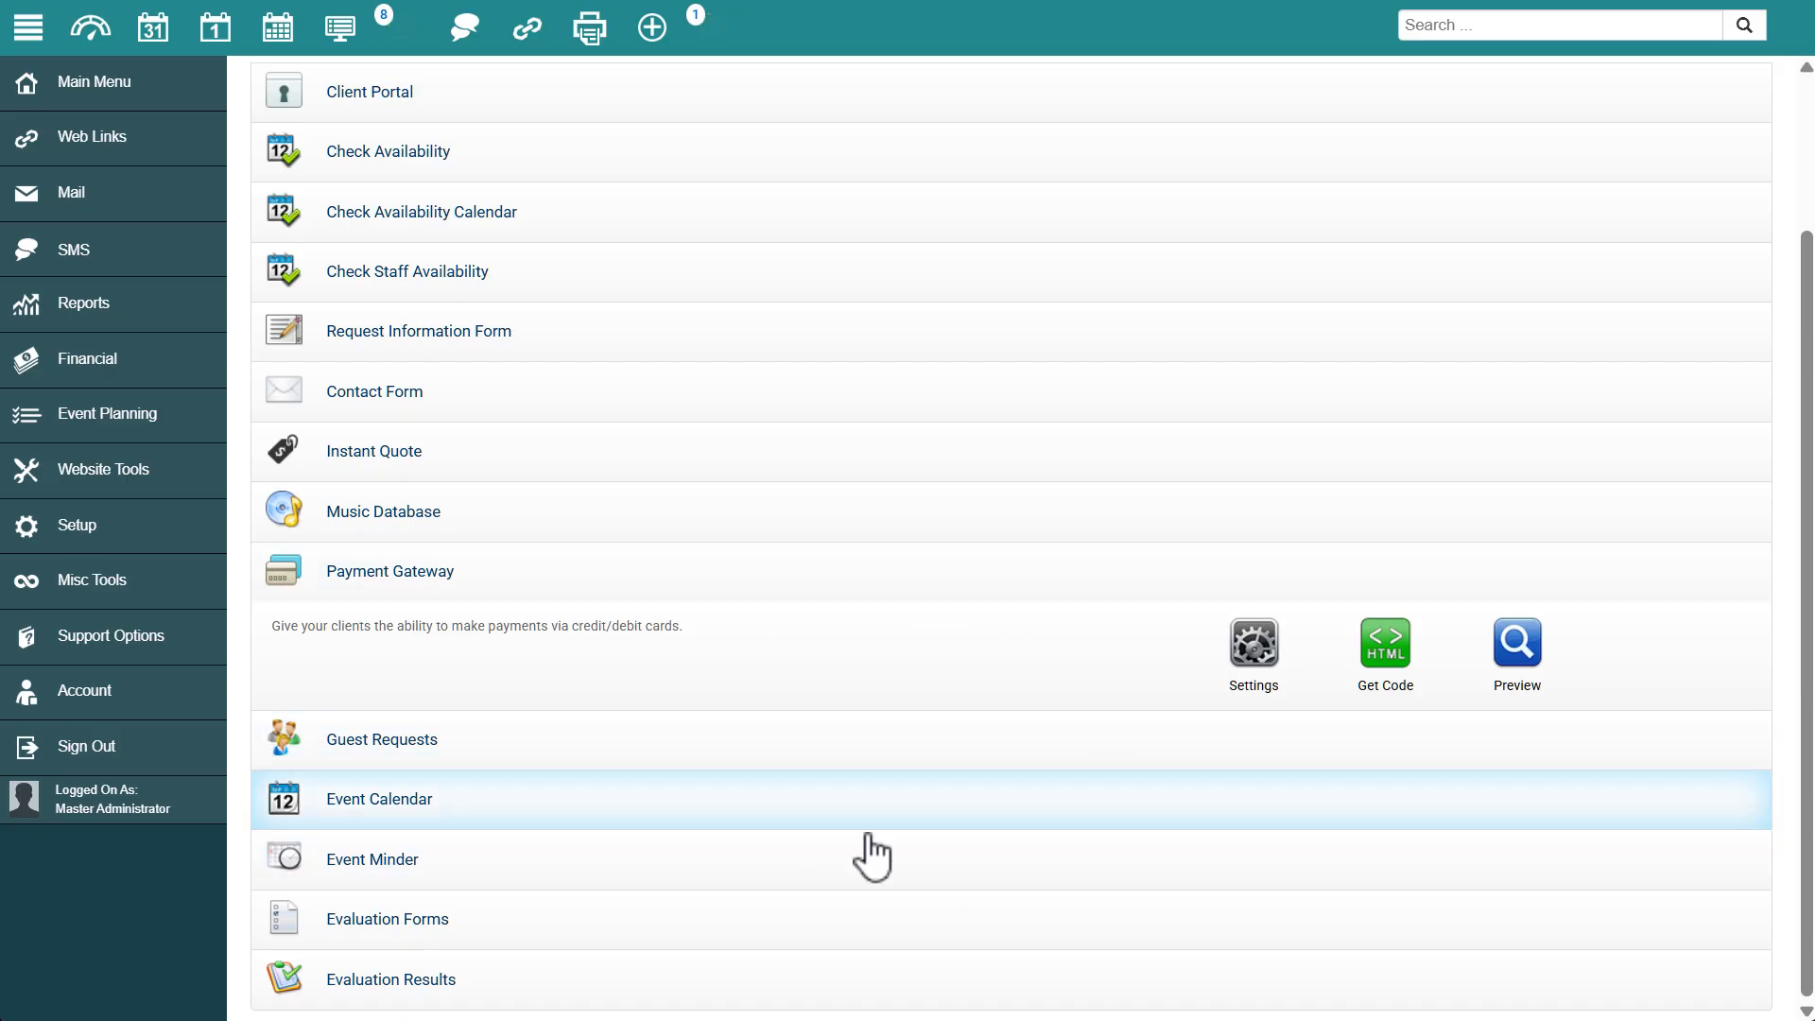
scroll(883, 693, "up", 2)
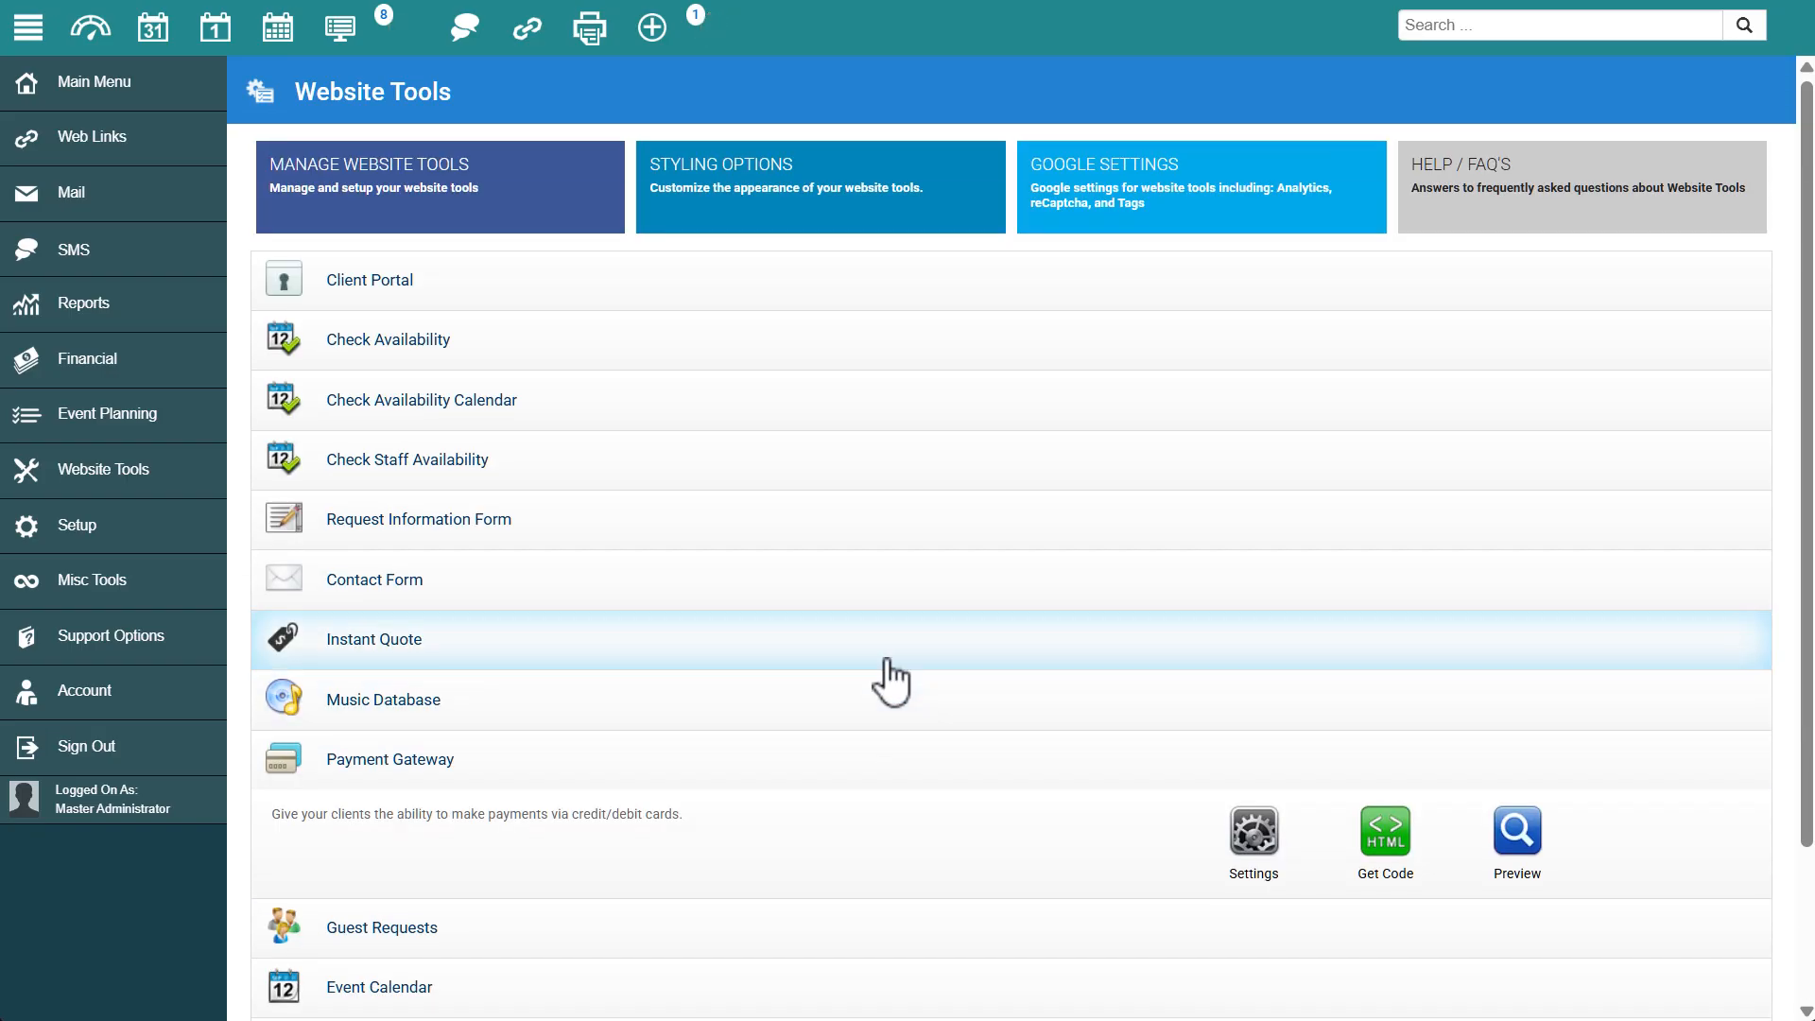
Expand the Request Information Form tool, preview the form through its fields, and close the preview.
left_click(1182, 530)
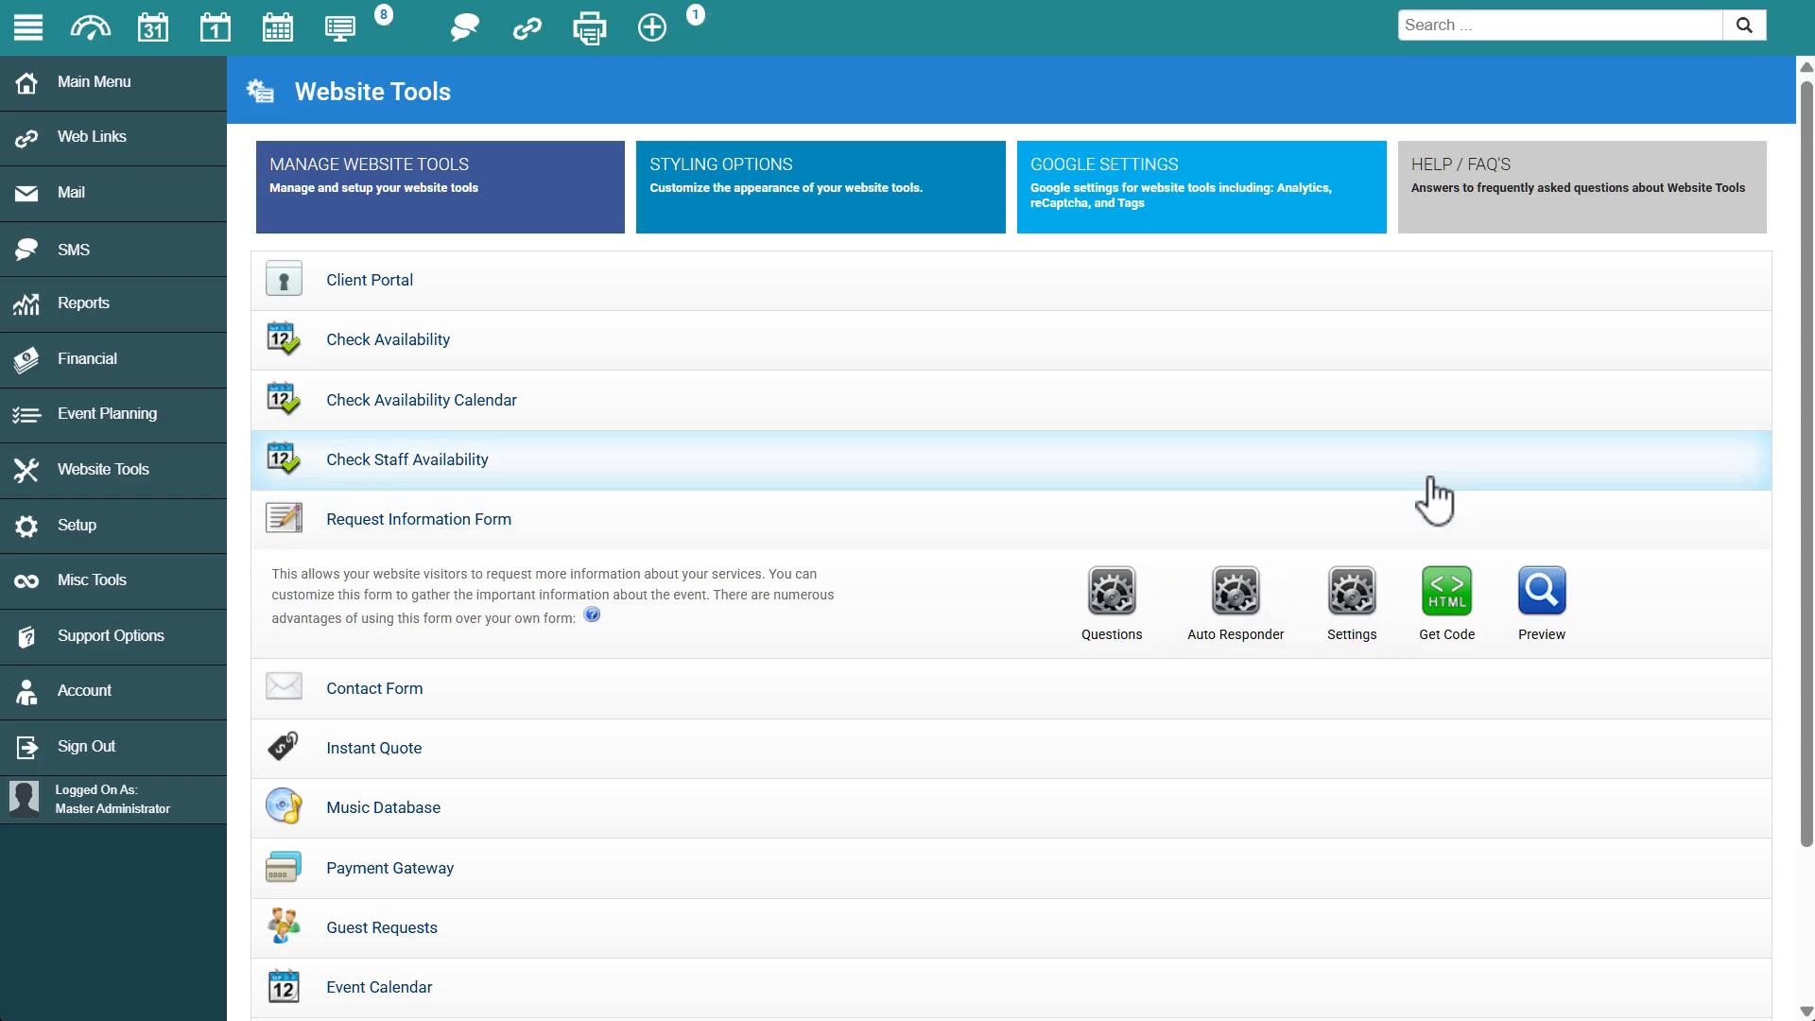
left_click(1550, 605)
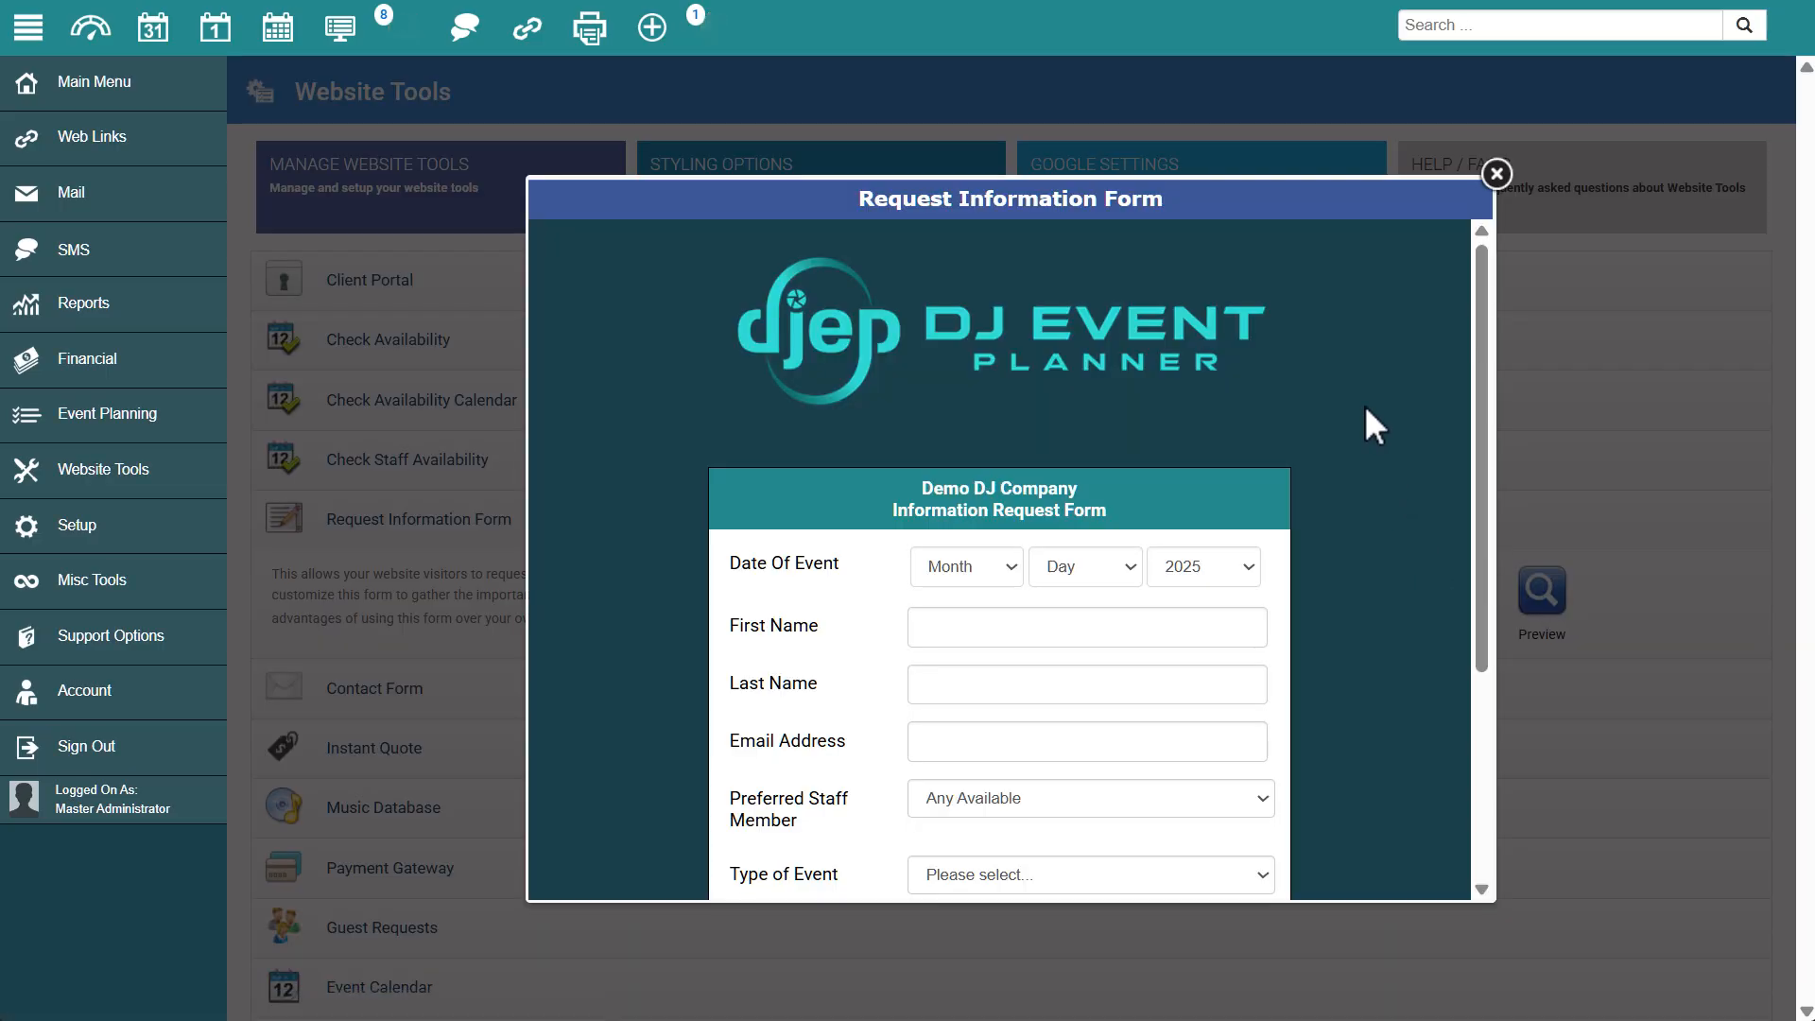
scroll(1364, 406, "down", 2)
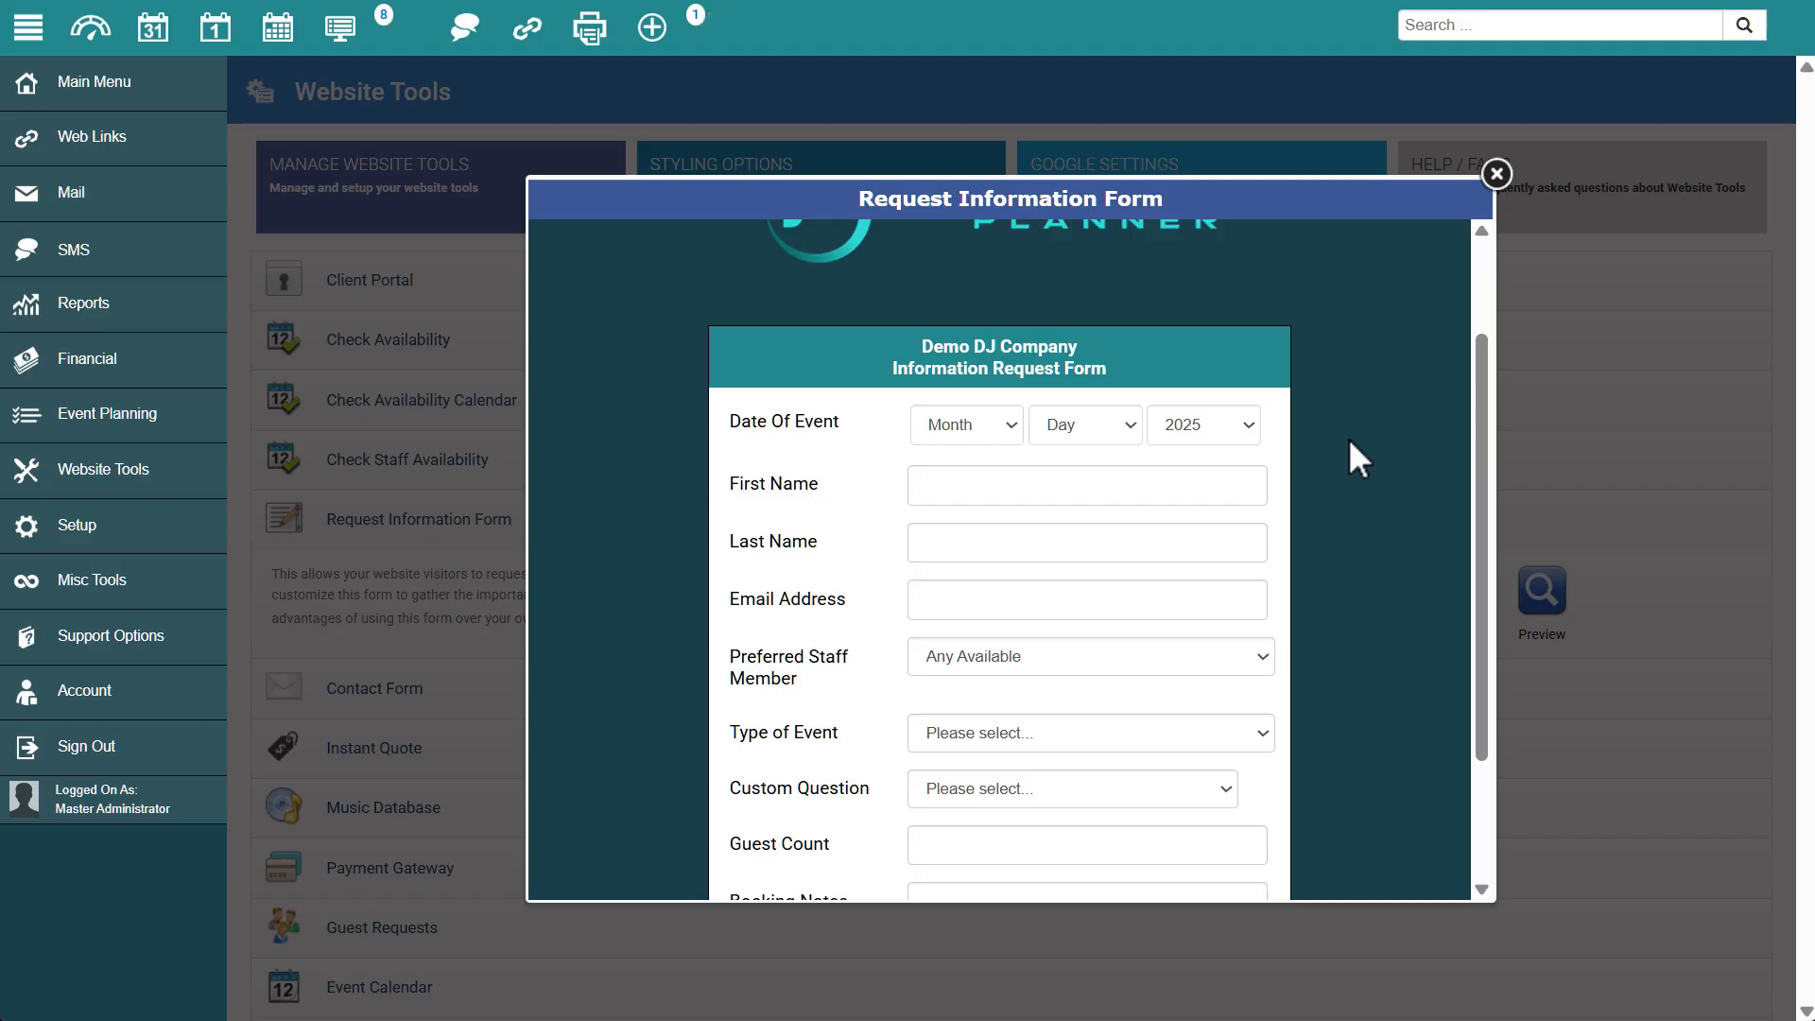
left_click(1497, 173)
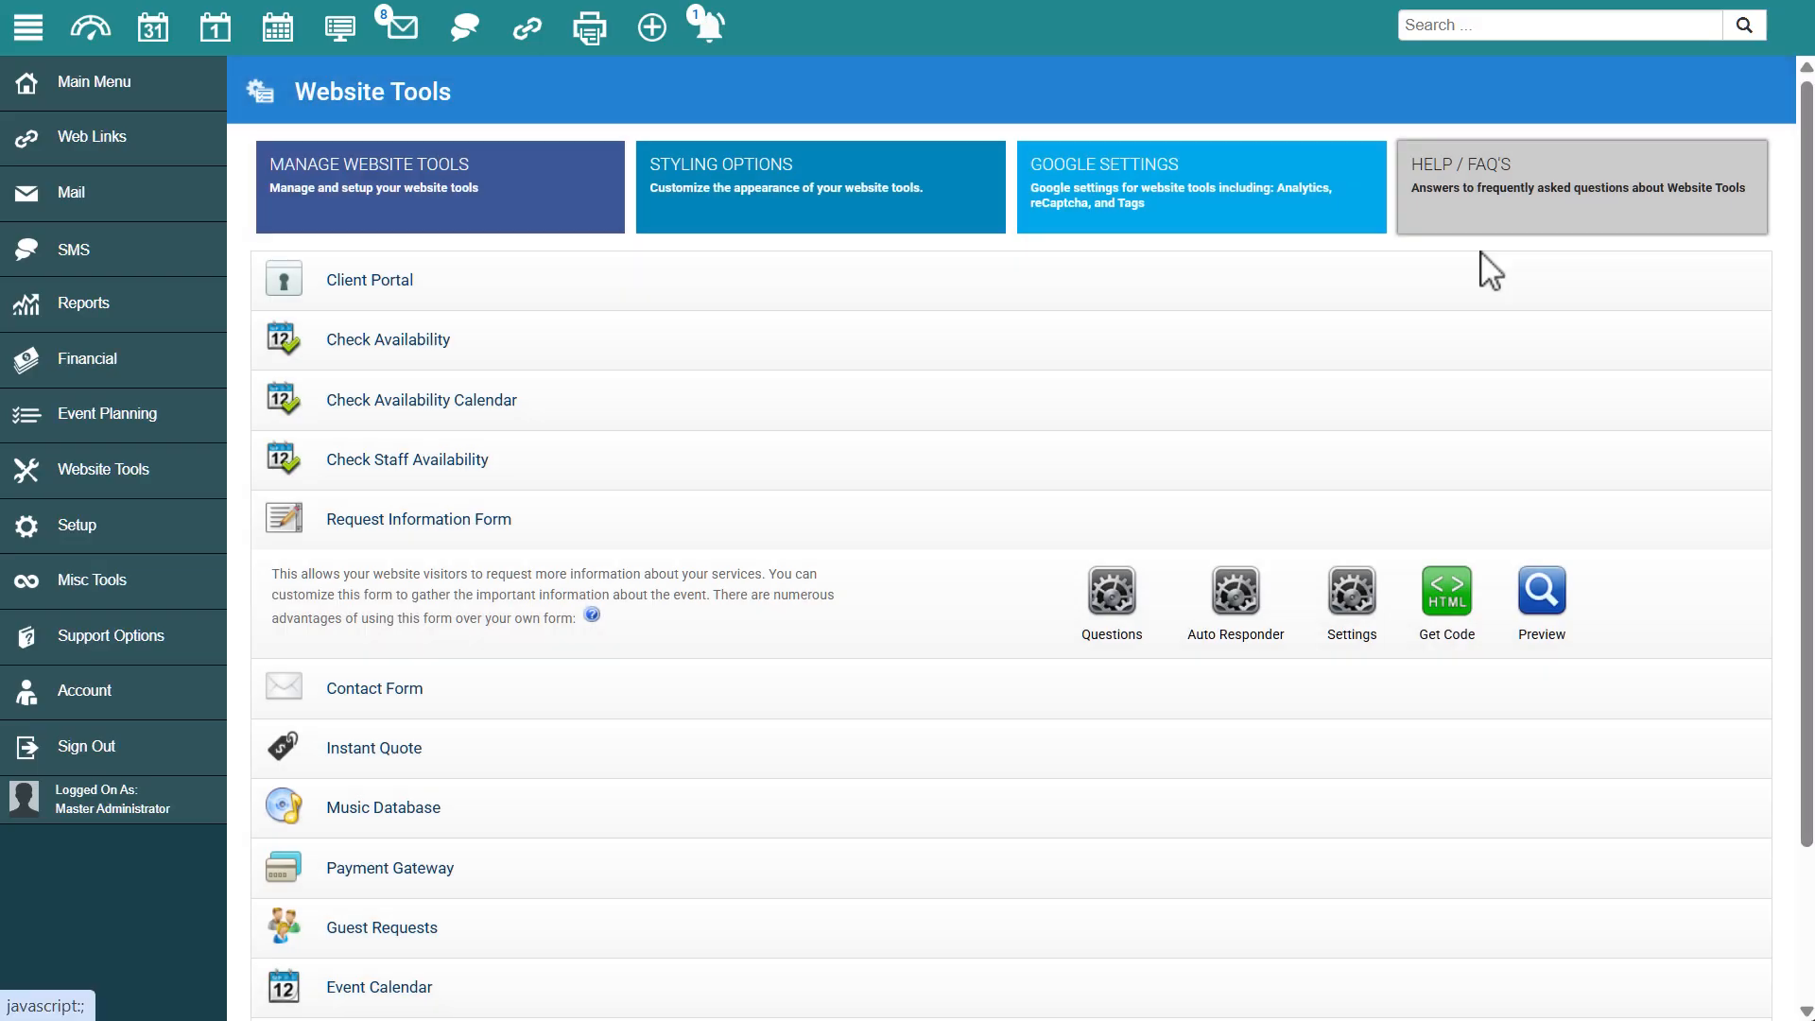
Open the Request Information Form's code snippets, select the direct link, and review the snippets through the classic style dynamic embed version.
left_click(1443, 610)
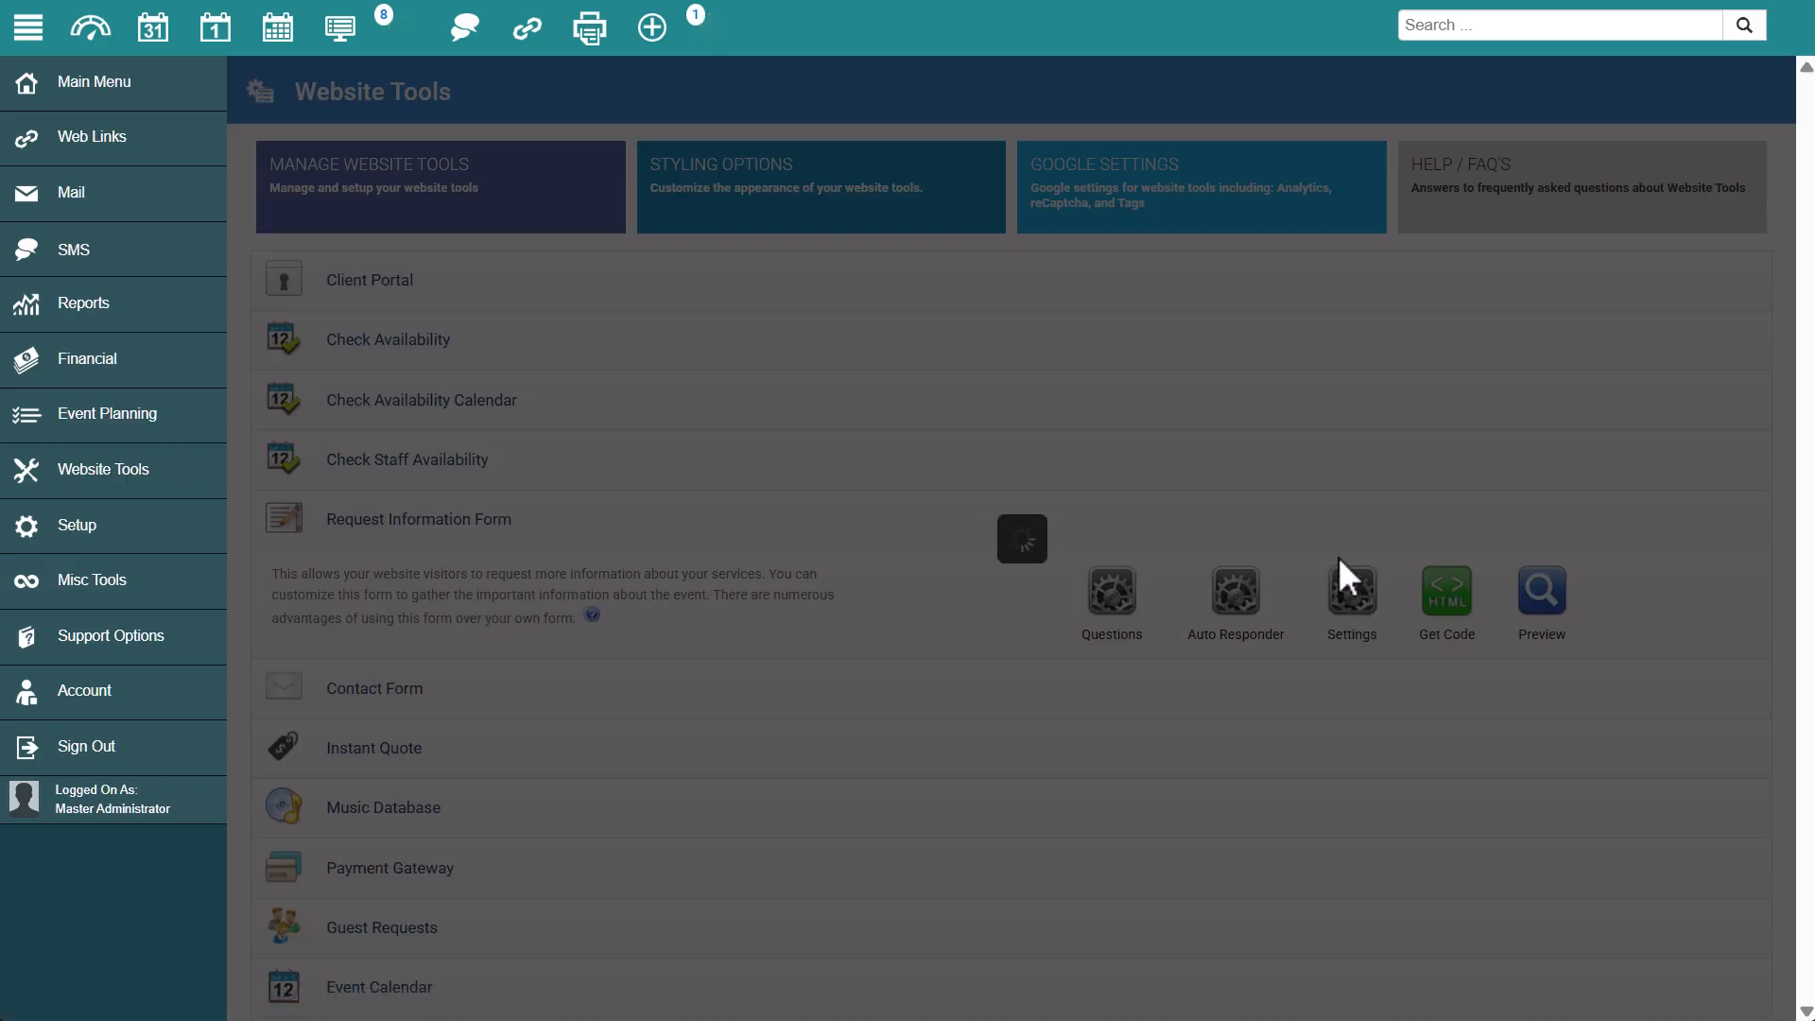
left_click_drag(1204, 387, 626, 384)
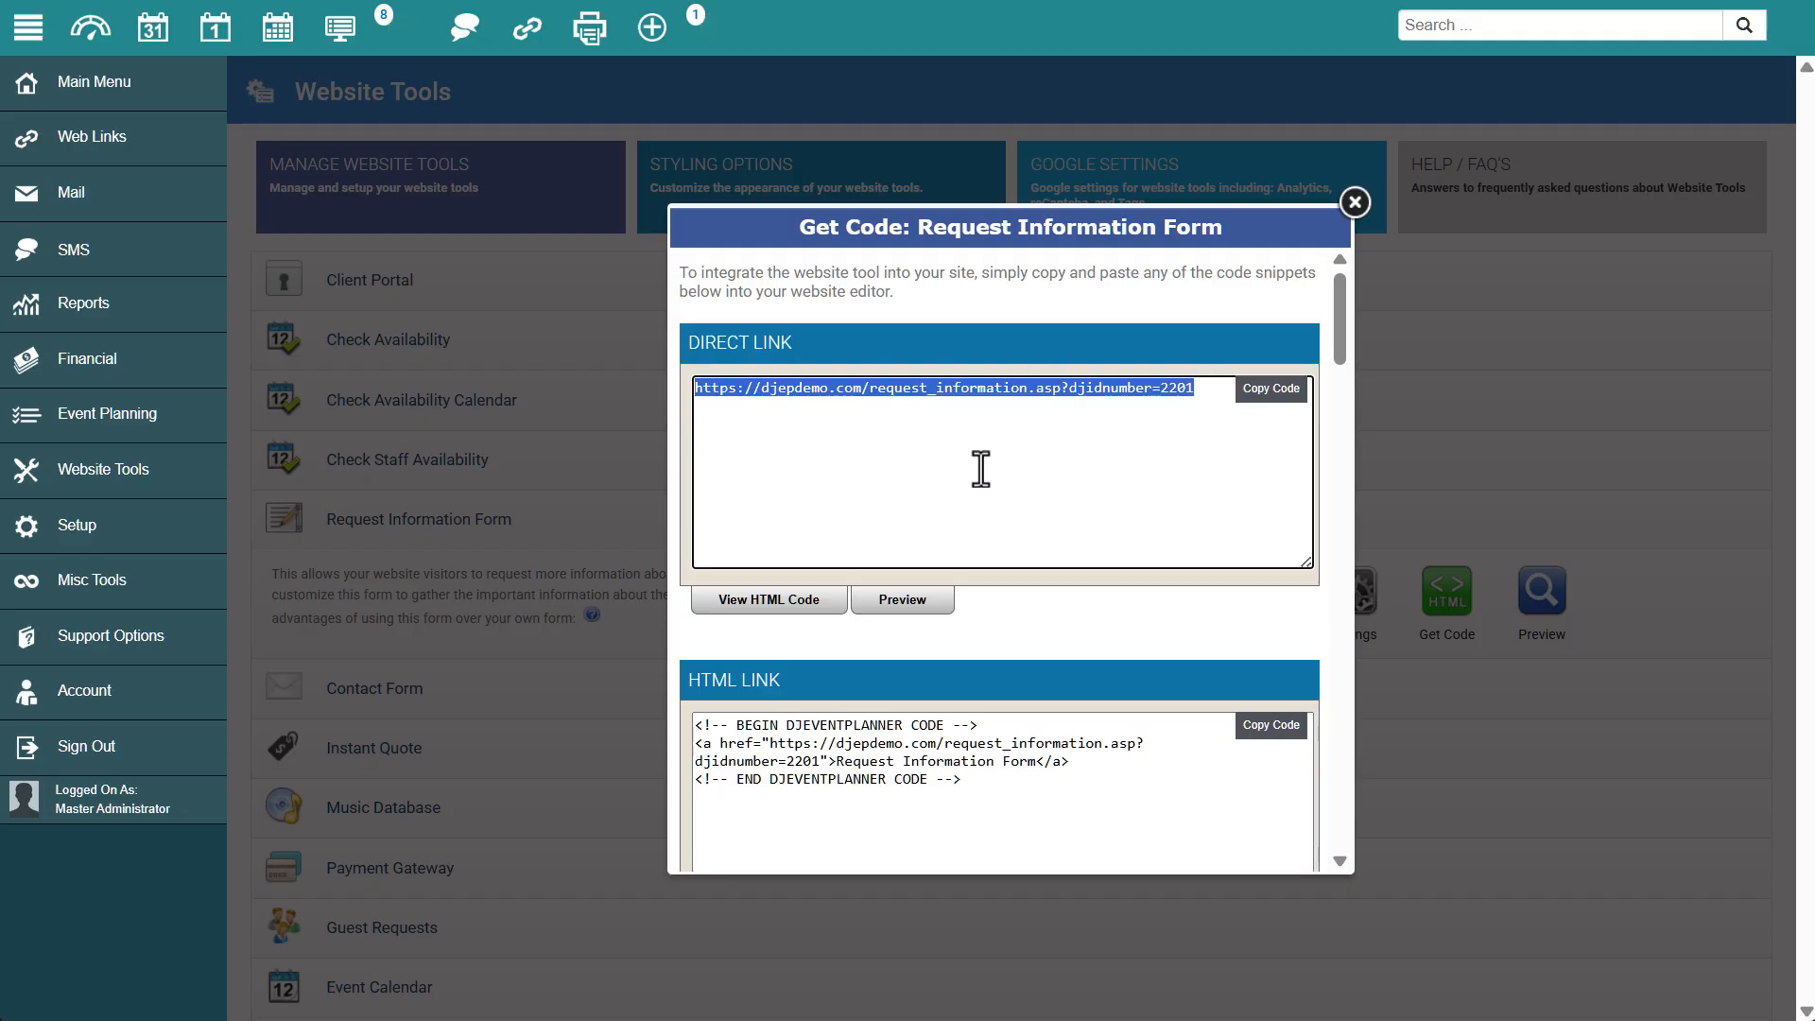
scroll(969, 482, "down", 3)
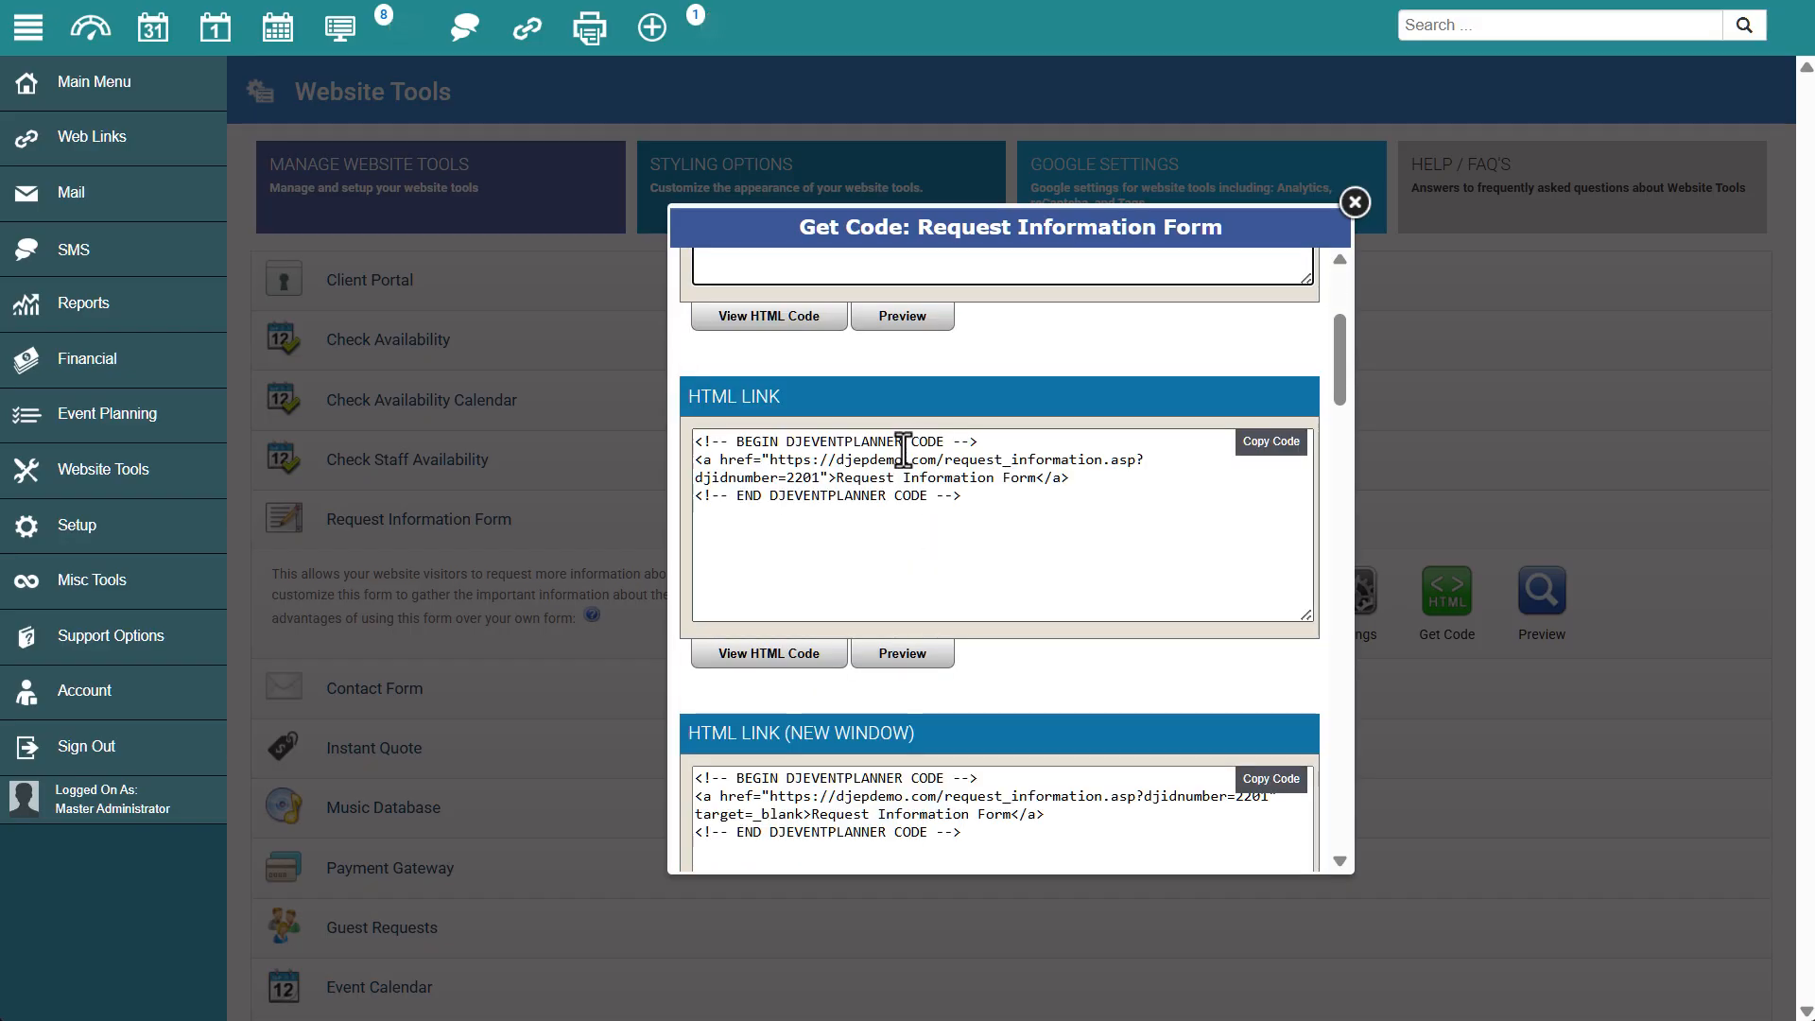
scroll(945, 529, "down", 6)
scroll(967, 548, "down", 7)
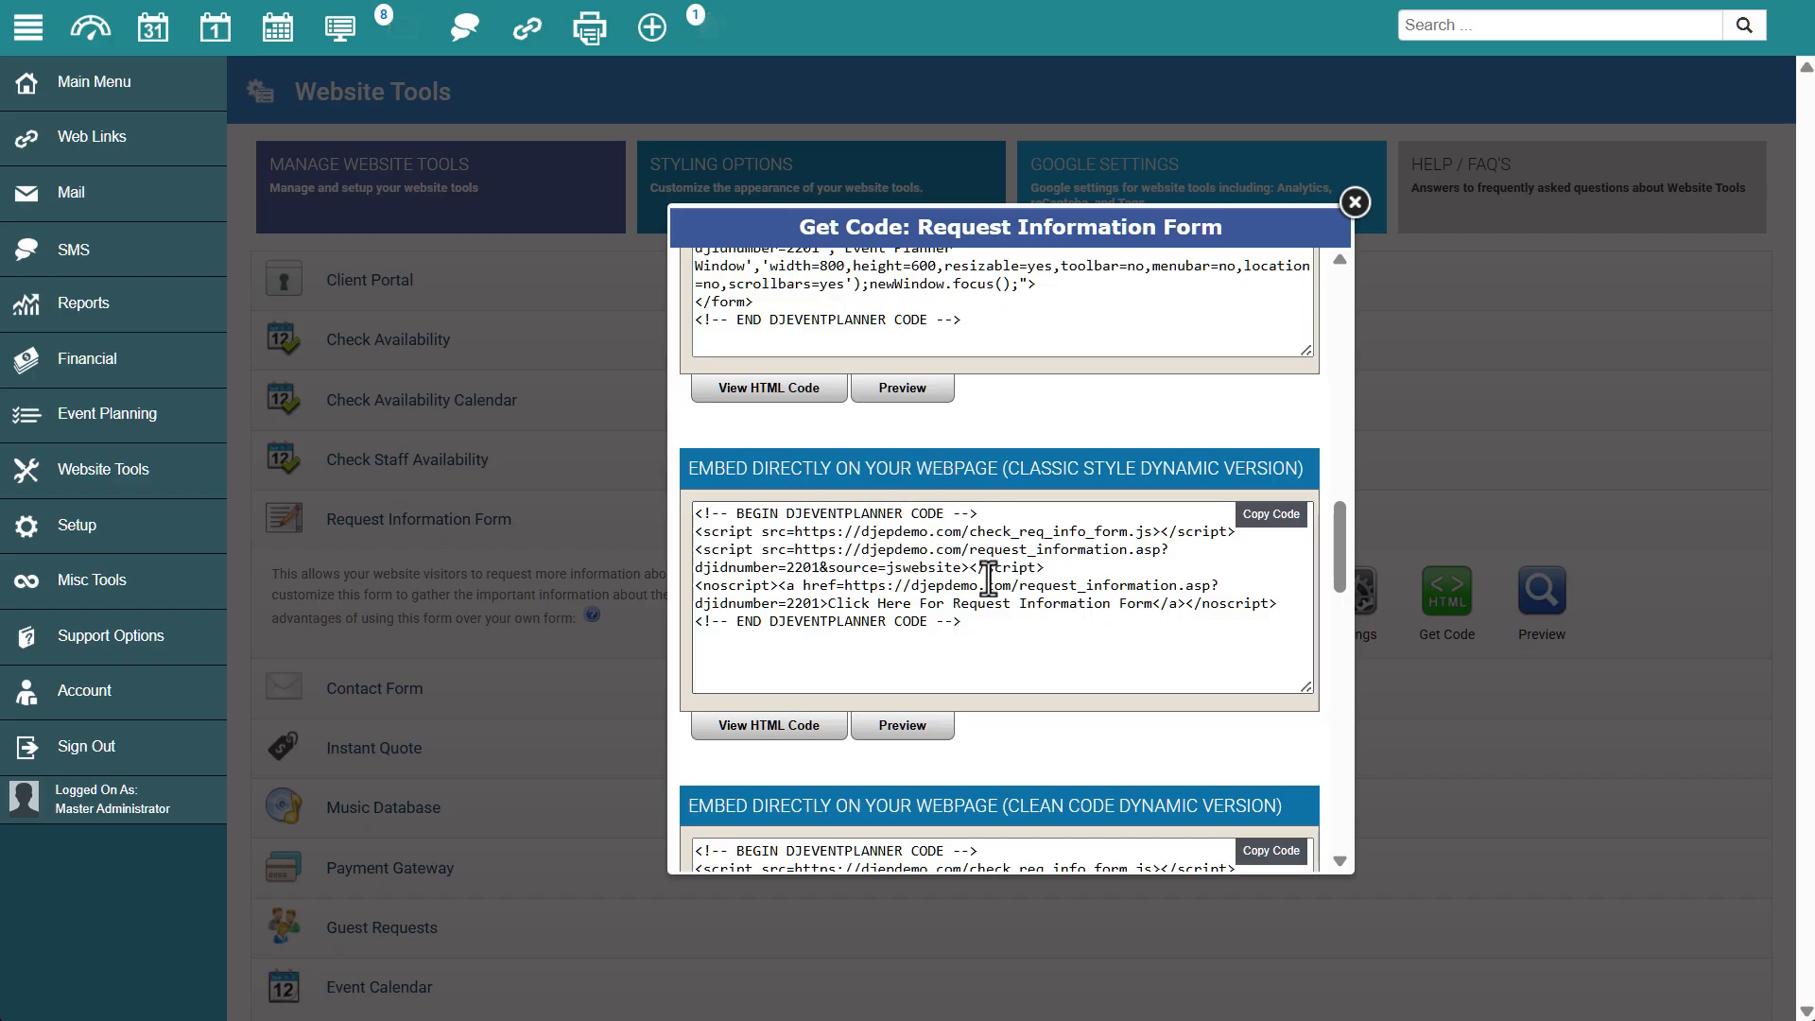
scroll(988, 578, "down", 2)
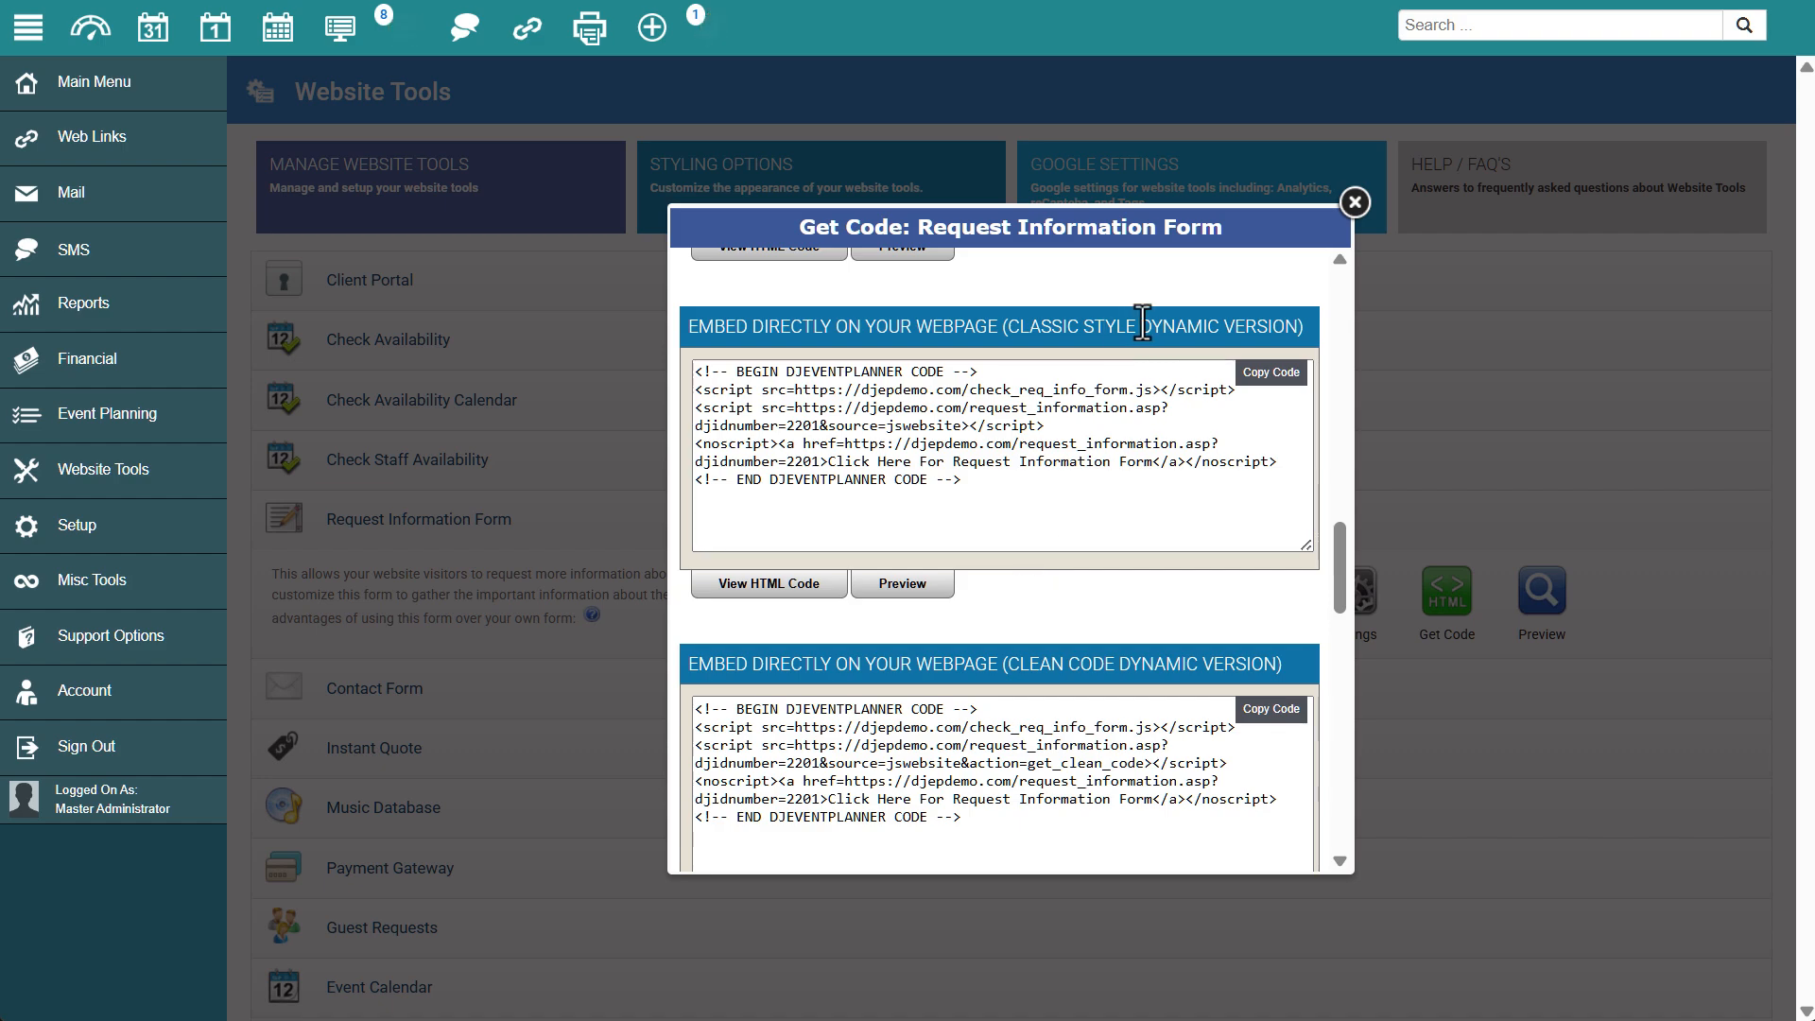
Highlight the static code label and compare the static embed snippet with the dynamic embed versions.
scroll(1094, 491, "down", 8)
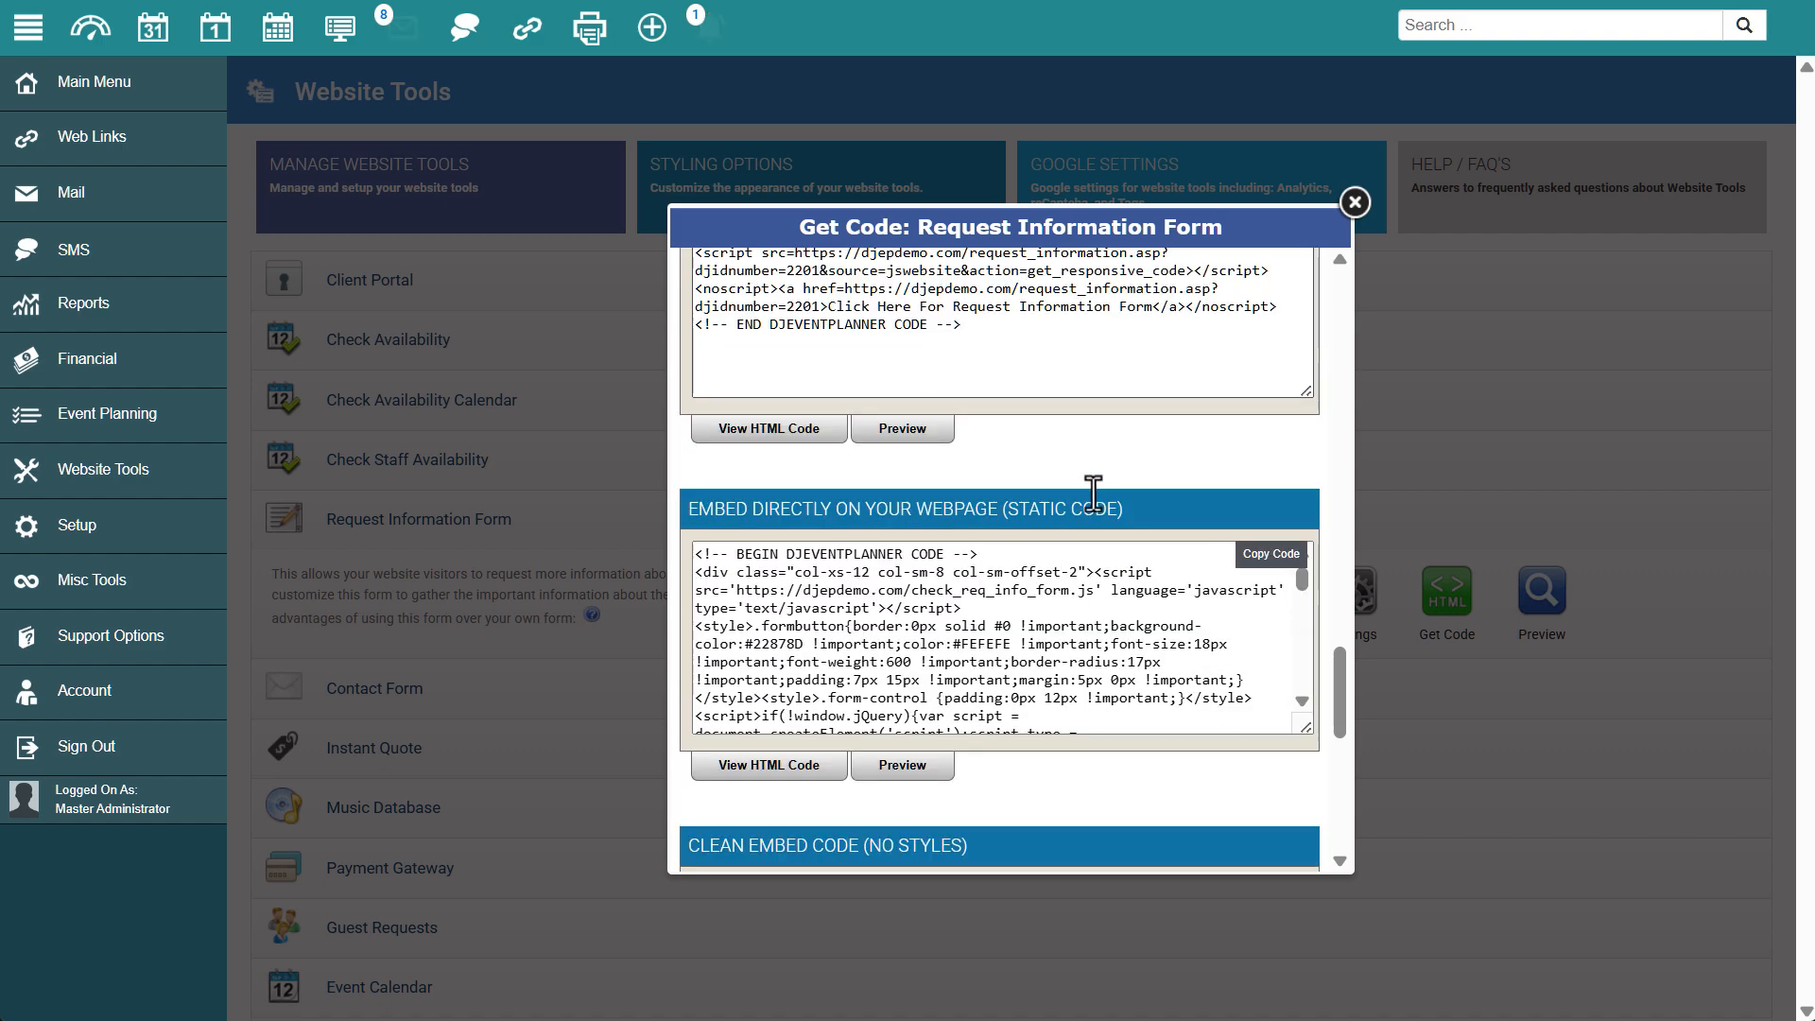
left_click_drag(1006, 509, 1113, 508)
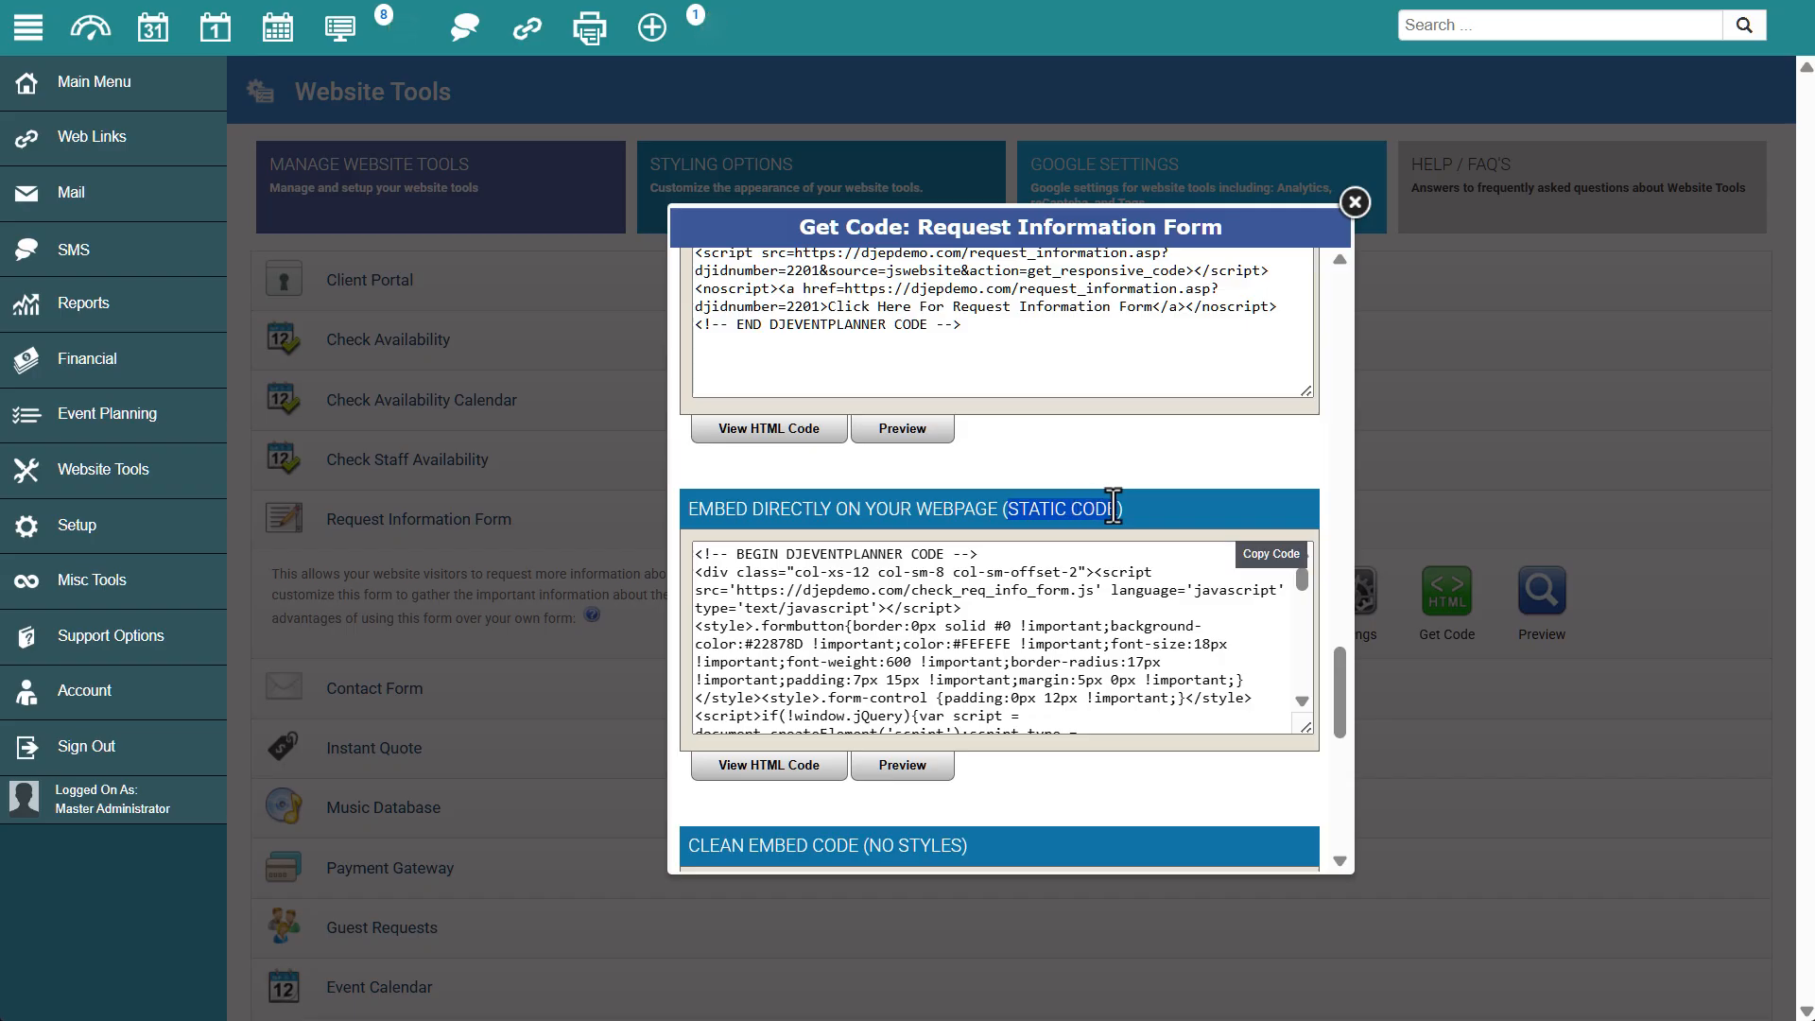
scroll(1087, 494, "up", 8)
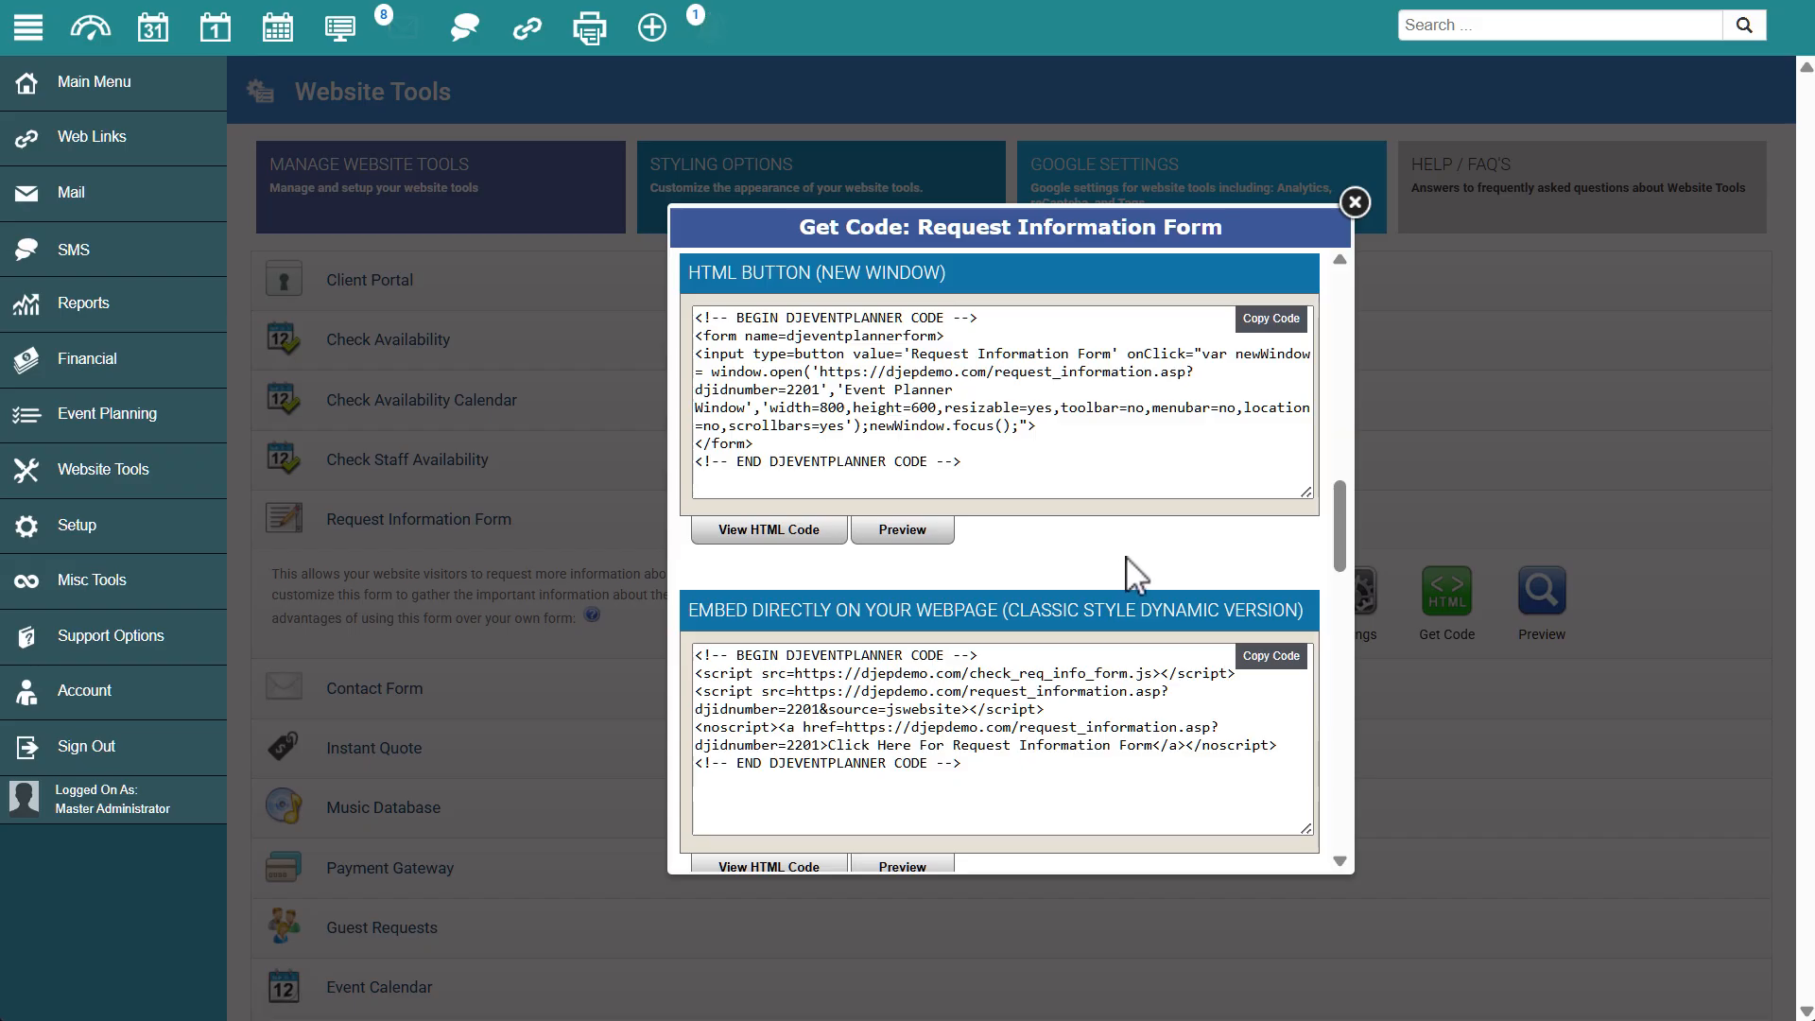
scroll(1126, 556, "down", 5)
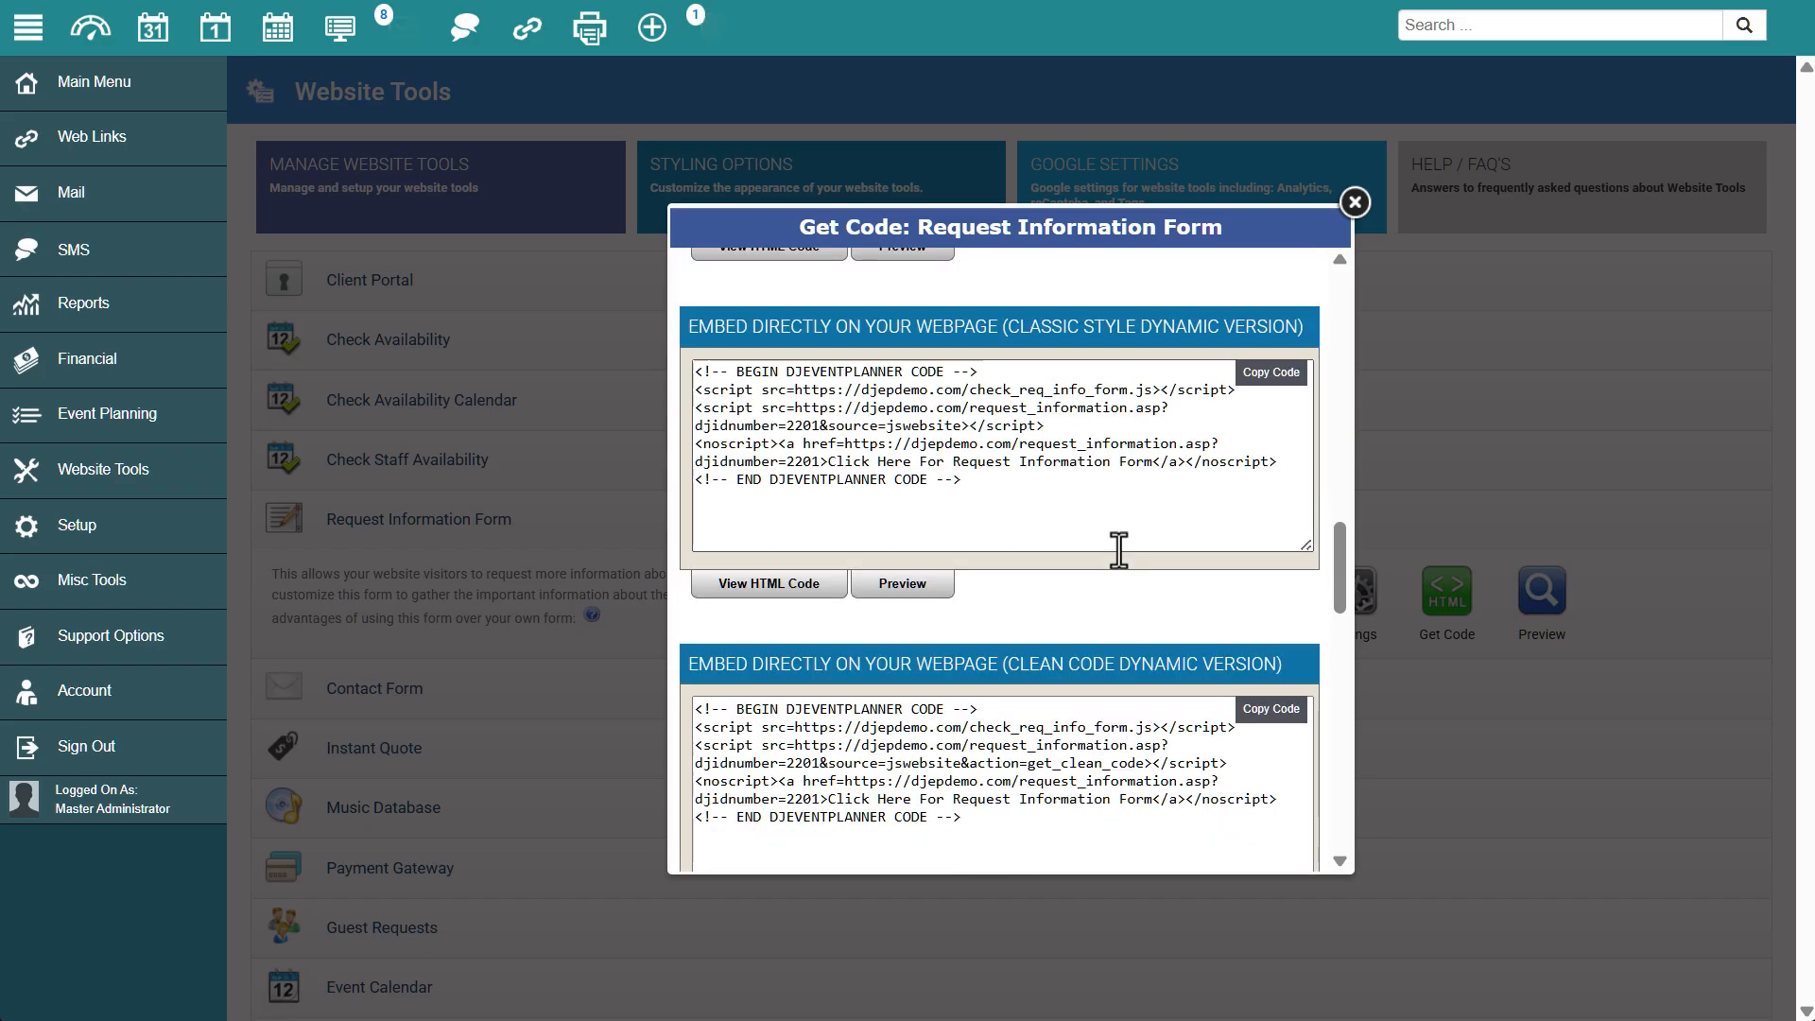
scroll(1118, 550, "down", 6)
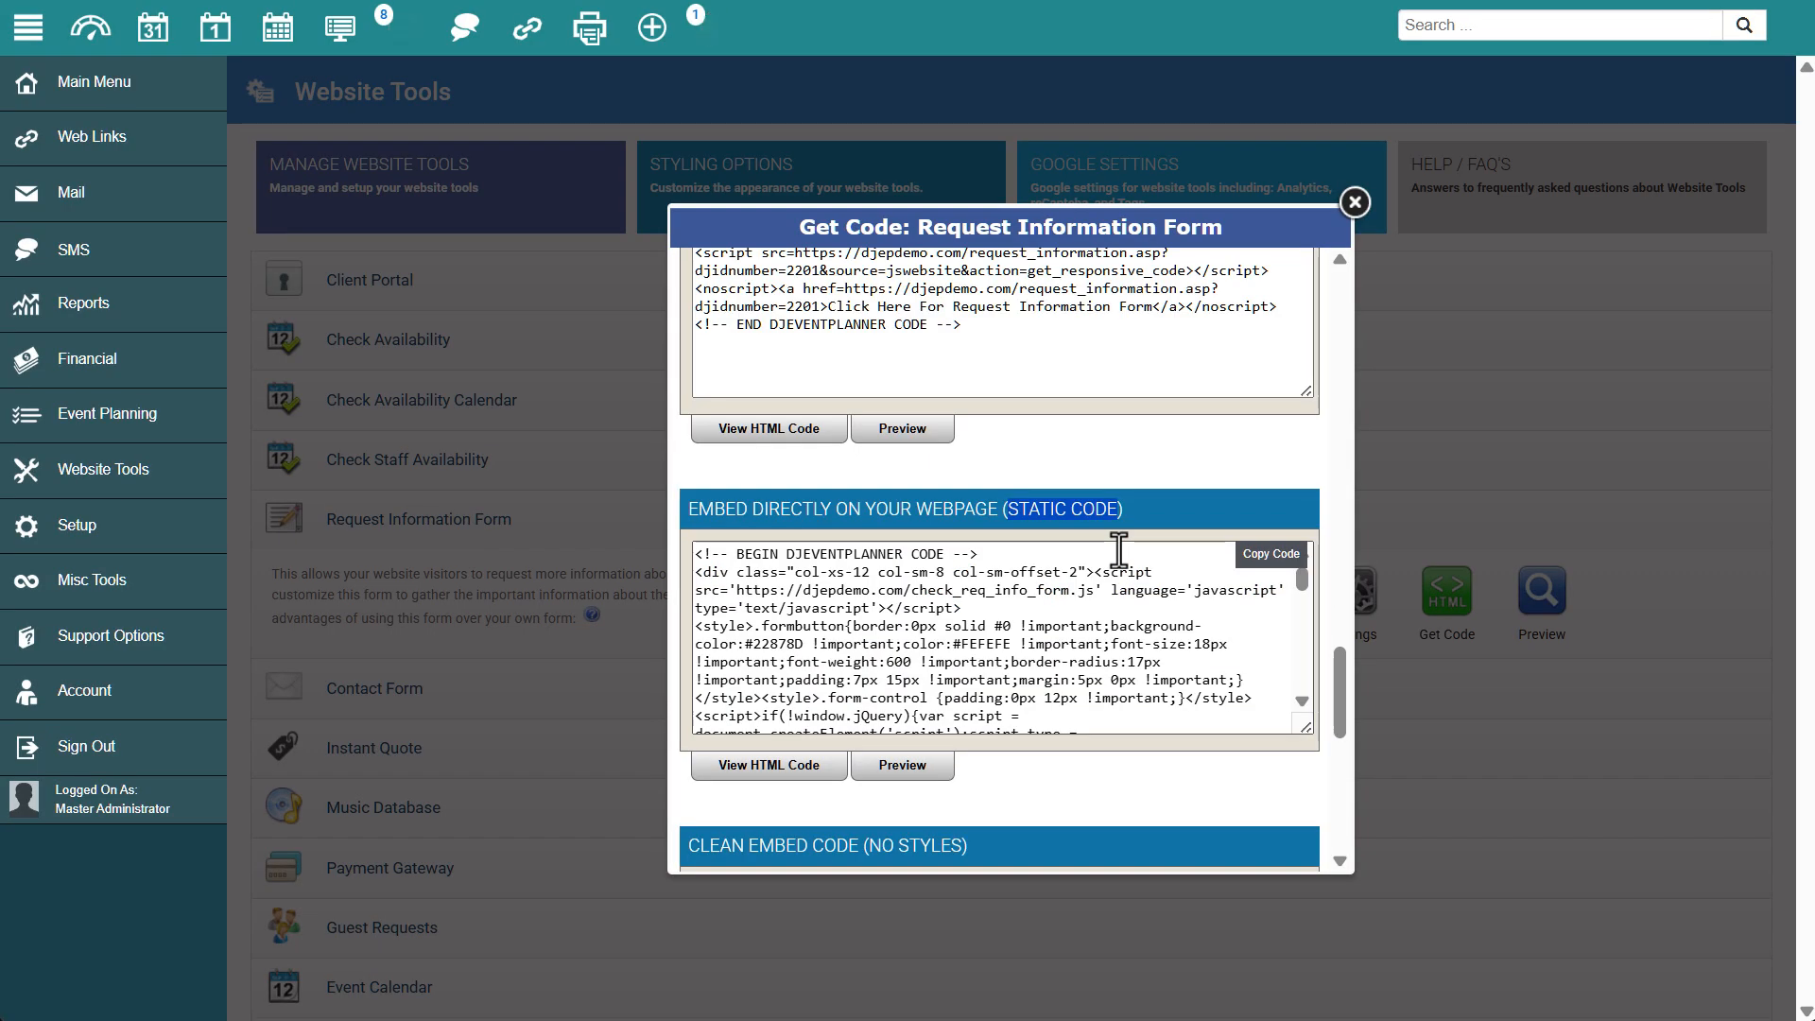
scroll(1119, 549, "down", 2)
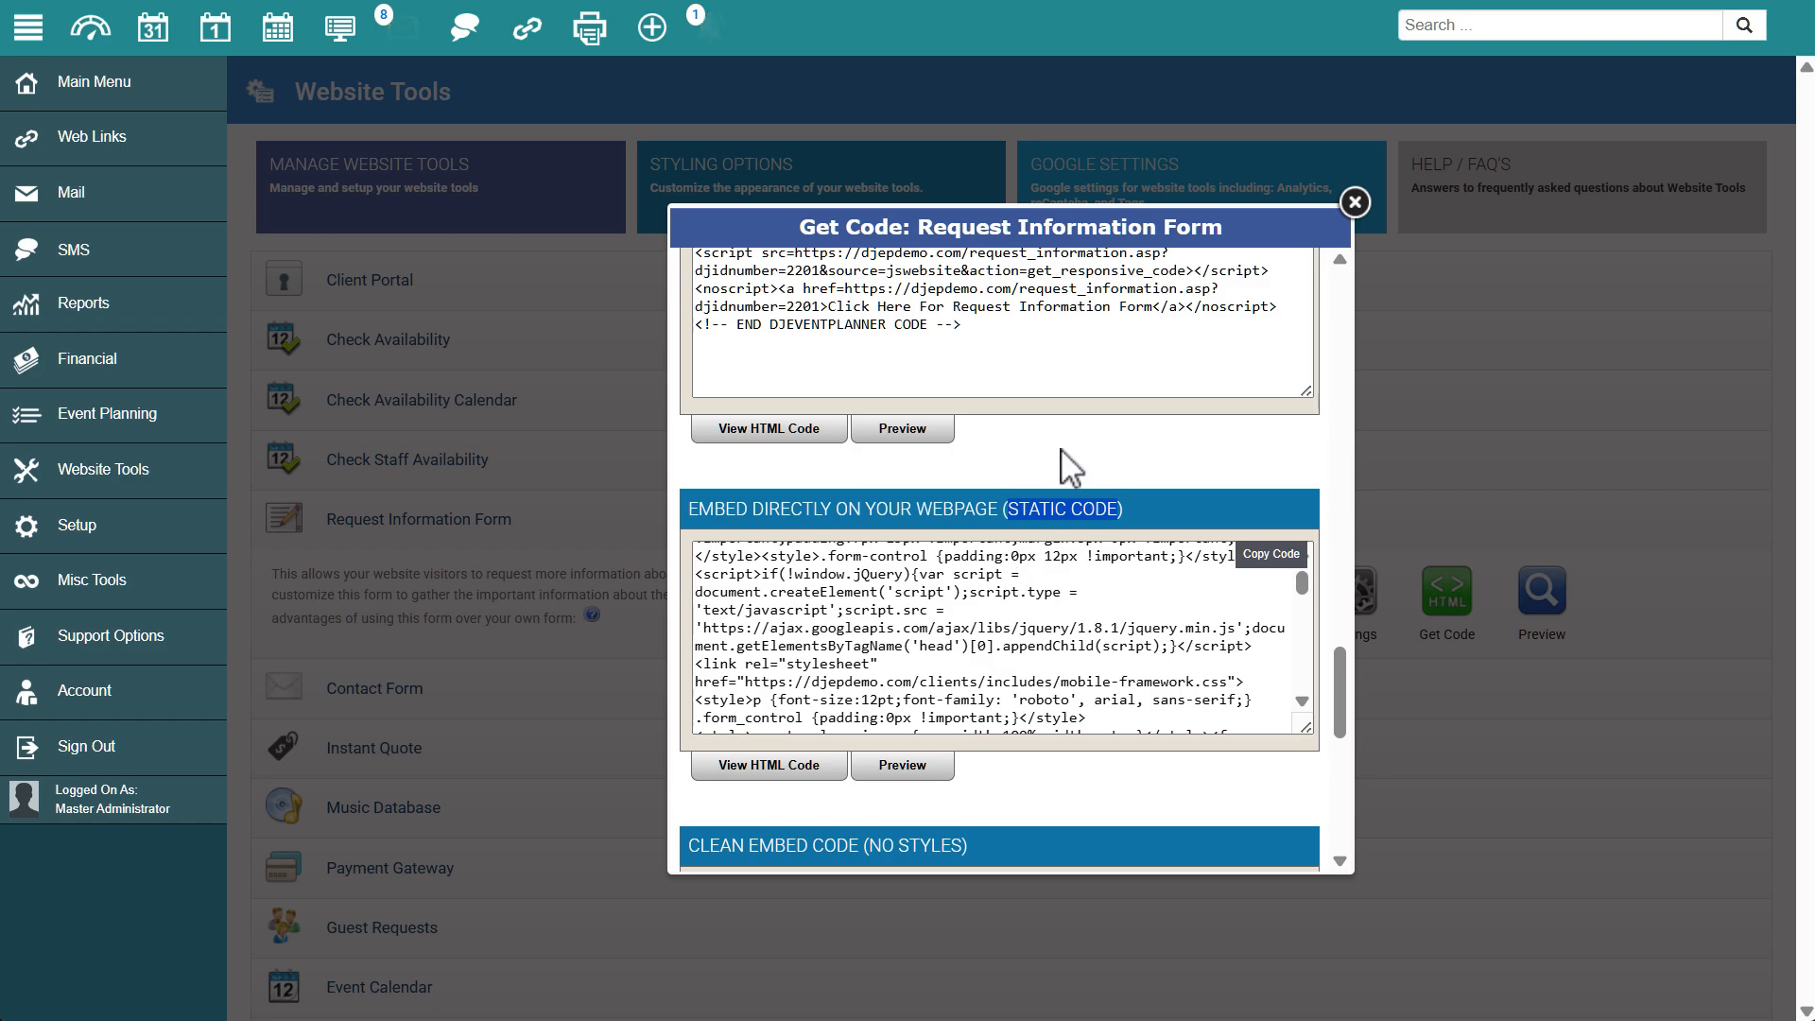
Review the remaining embed snippets, highlight the mobile ready label of the responsive embed code, and close the code window.
scroll(1040, 567, "up", 2)
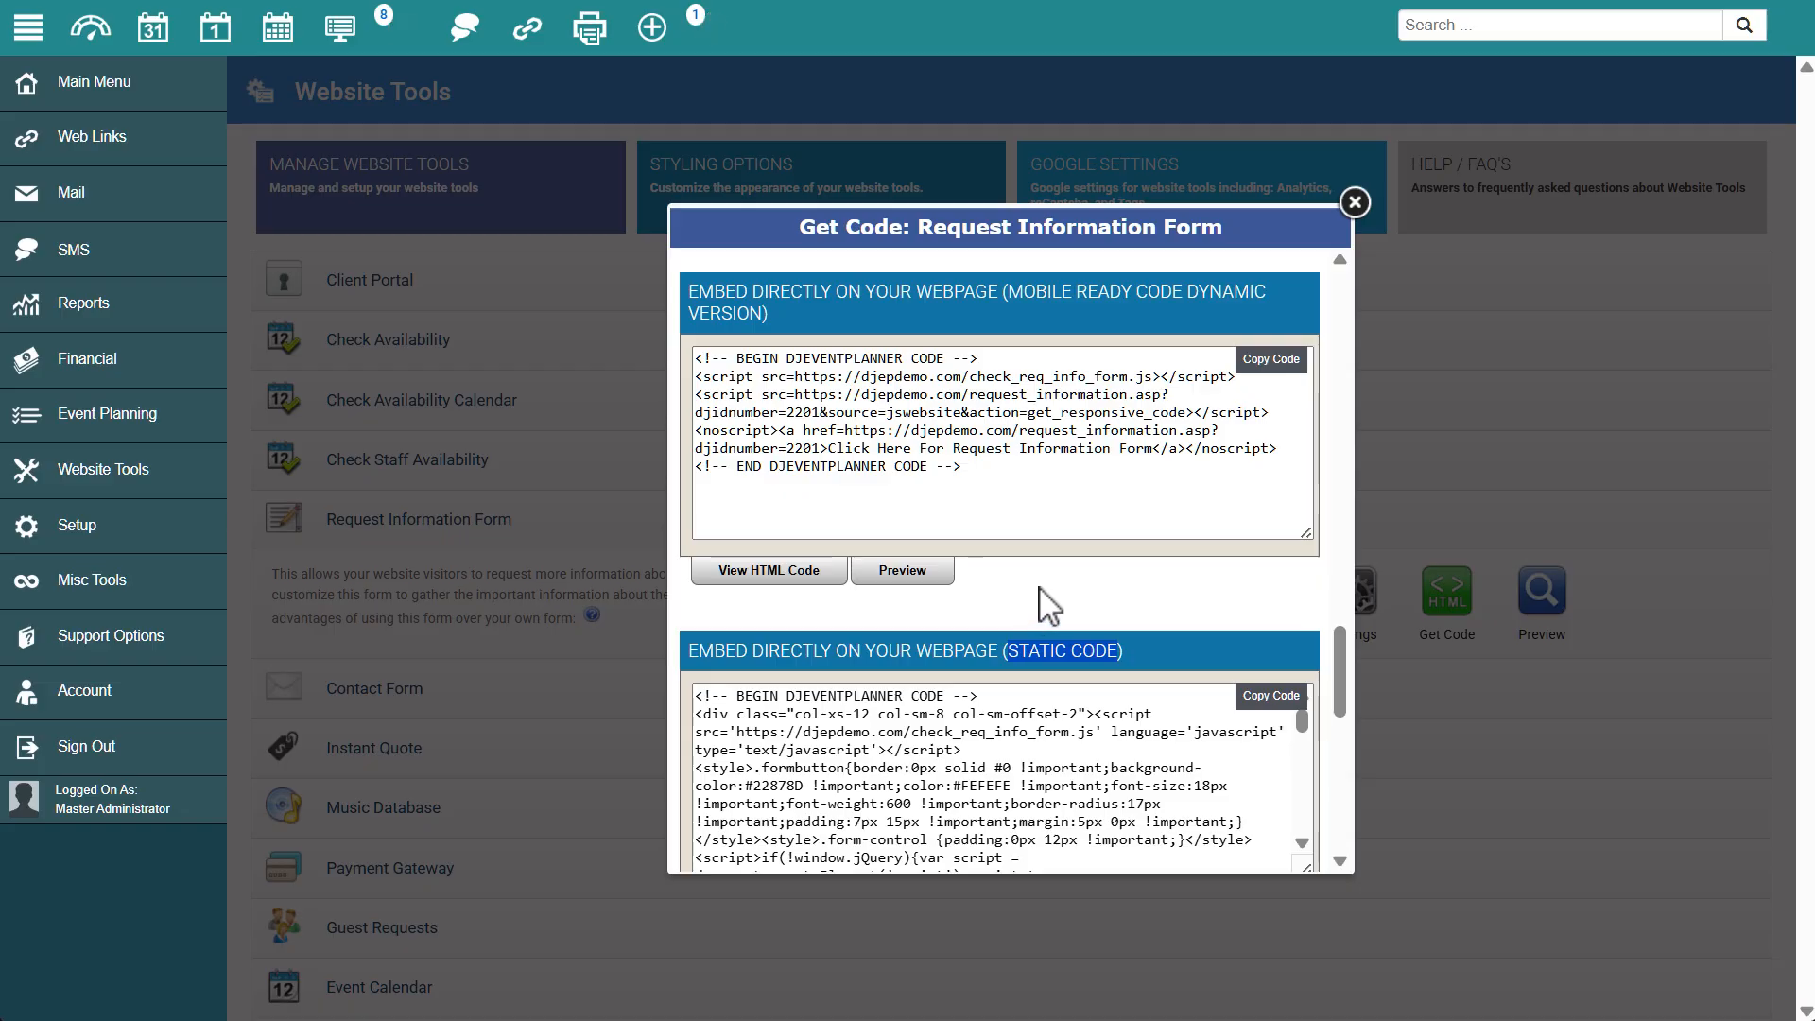
scroll(1056, 605, "up", 4)
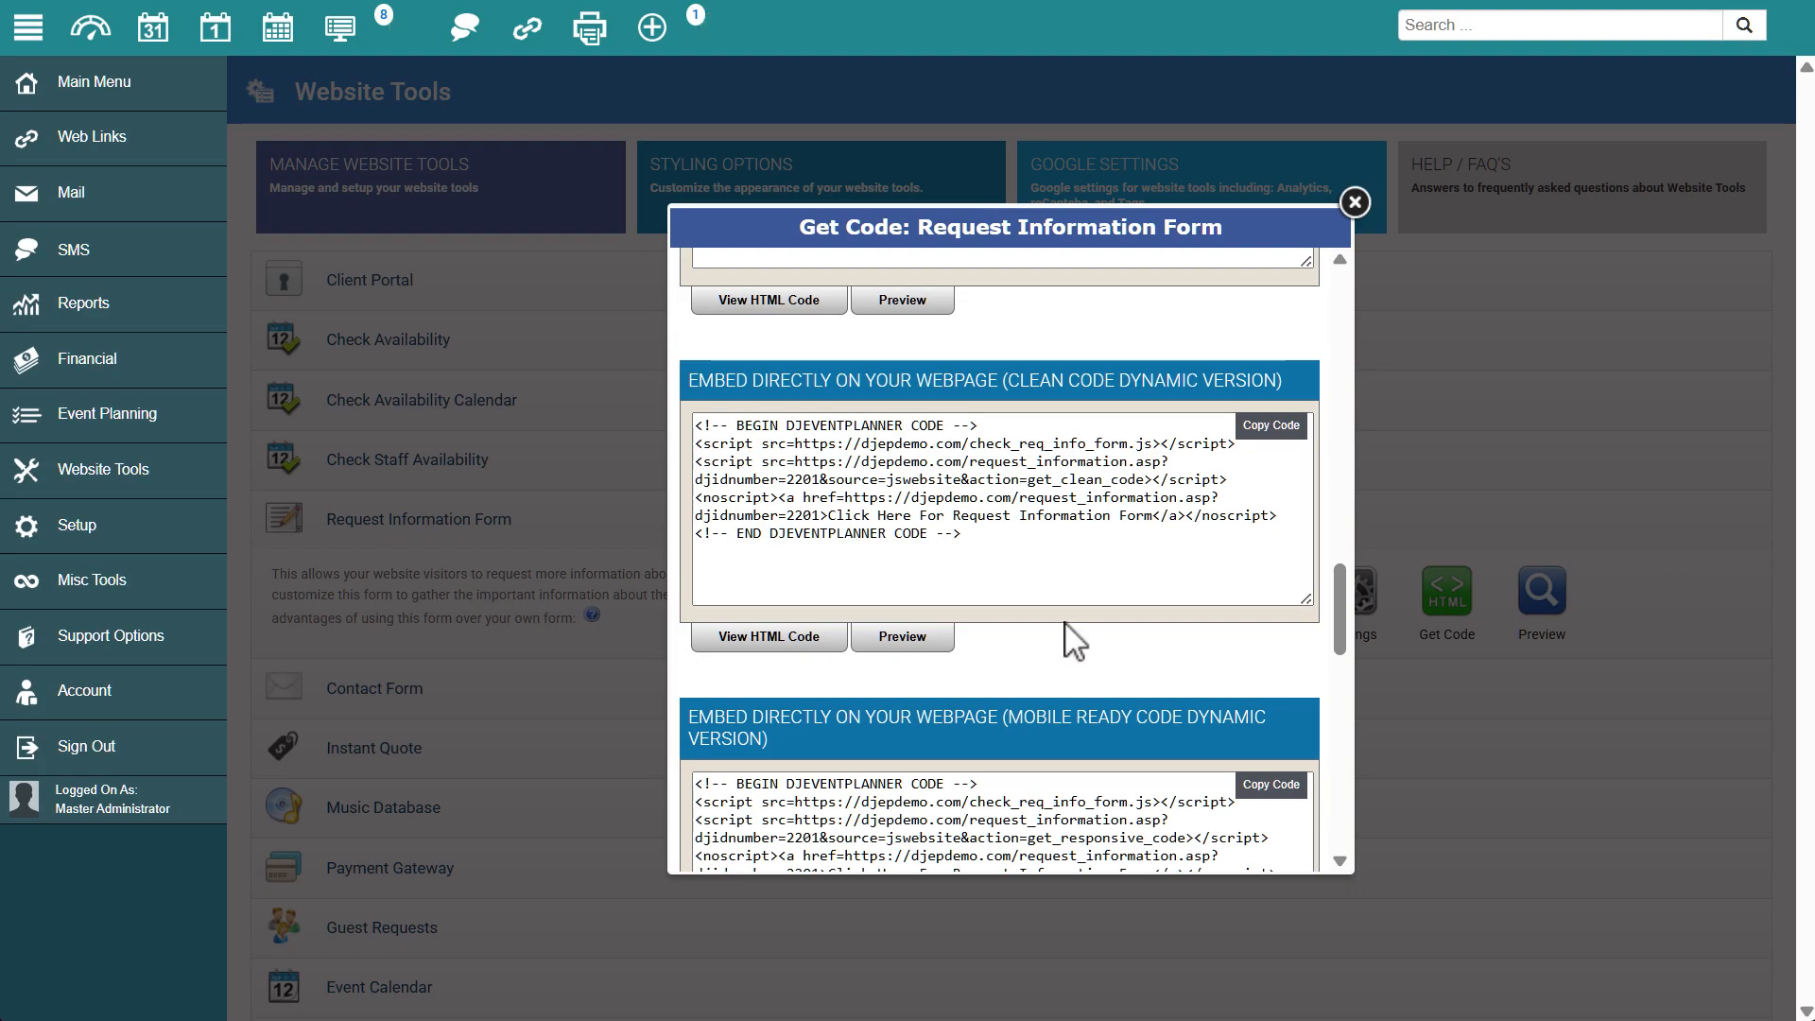
scroll(1178, 571, "down", 6)
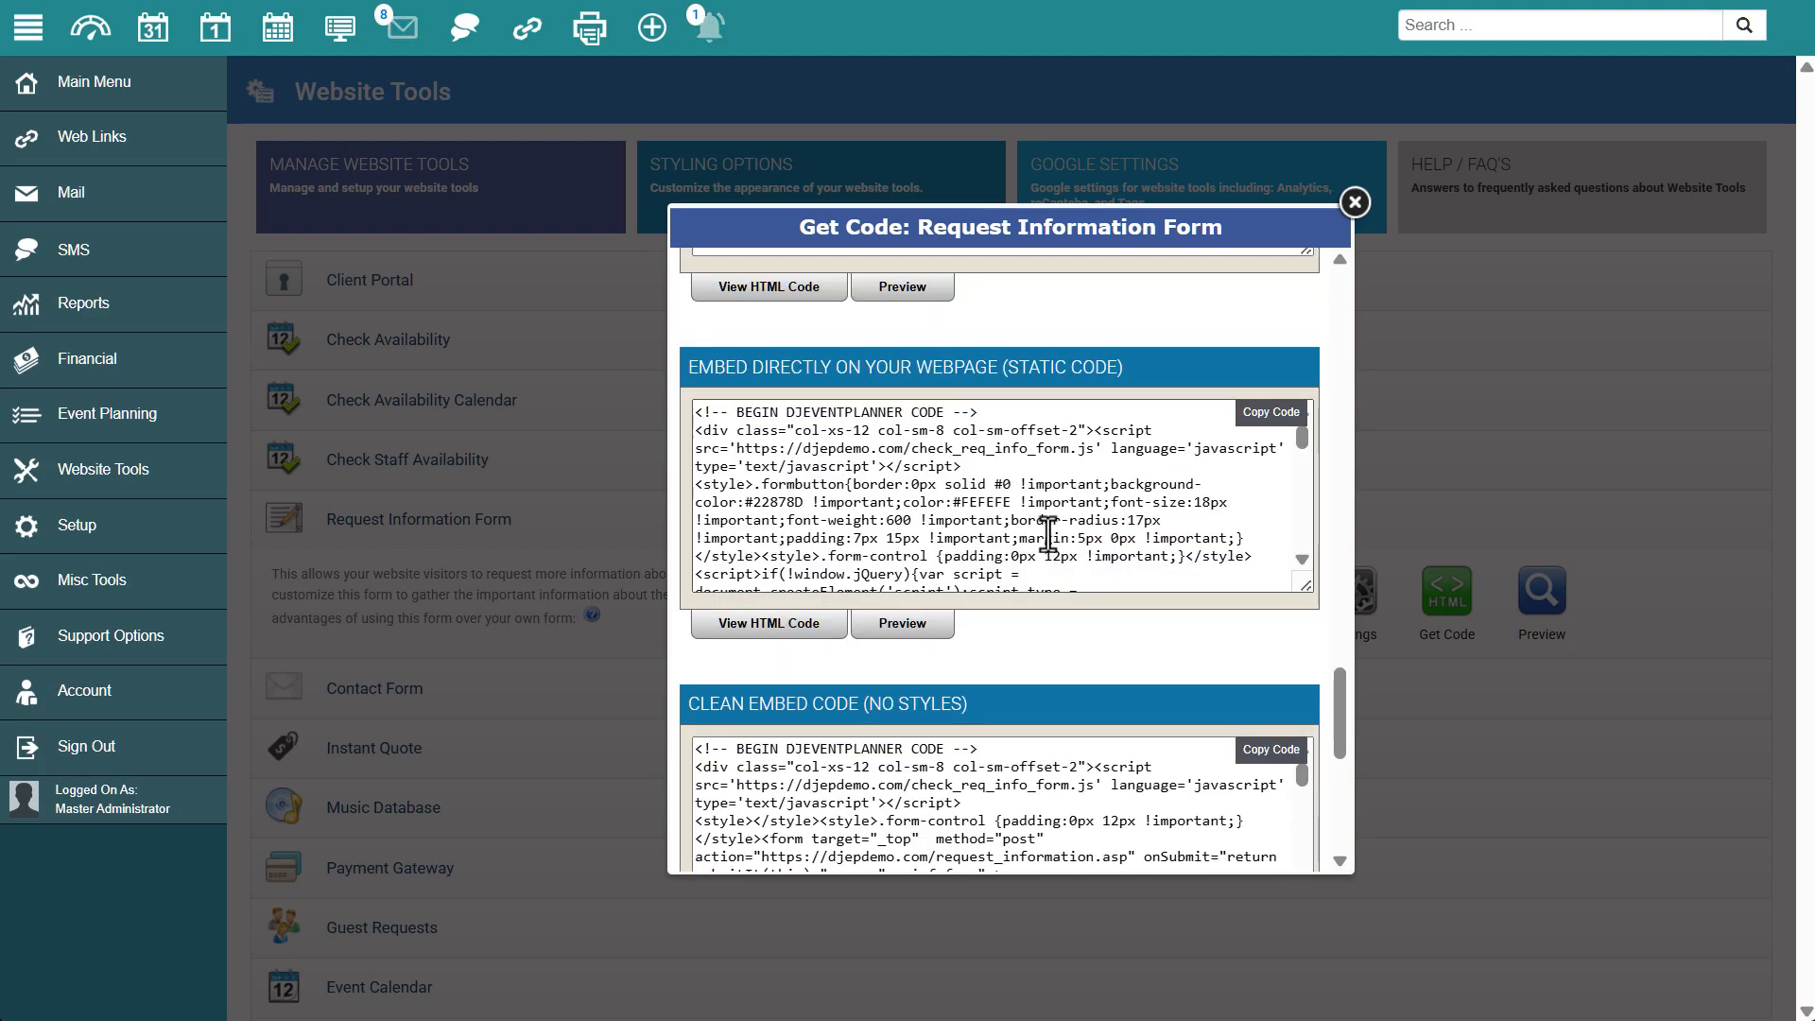
scroll(1045, 526, "down", 2)
scroll(1085, 667, "down", 5)
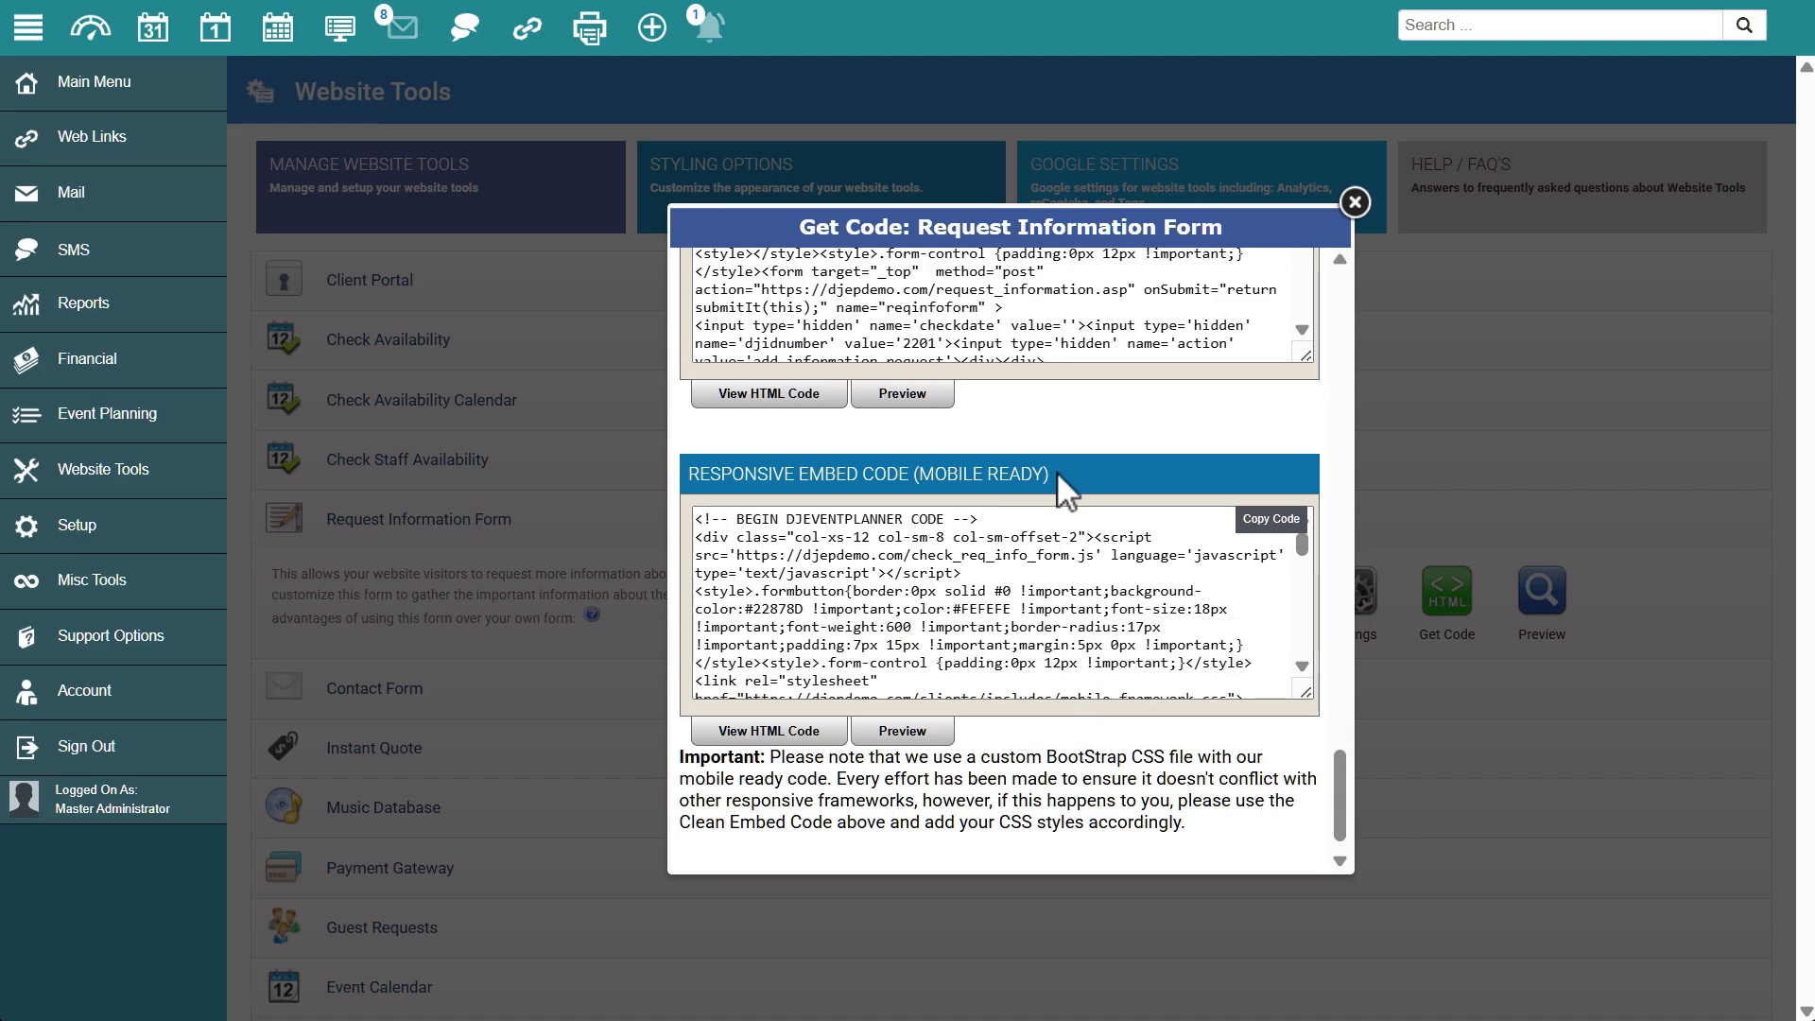
left_click_drag(1050, 474, 913, 474)
left_click(1356, 207)
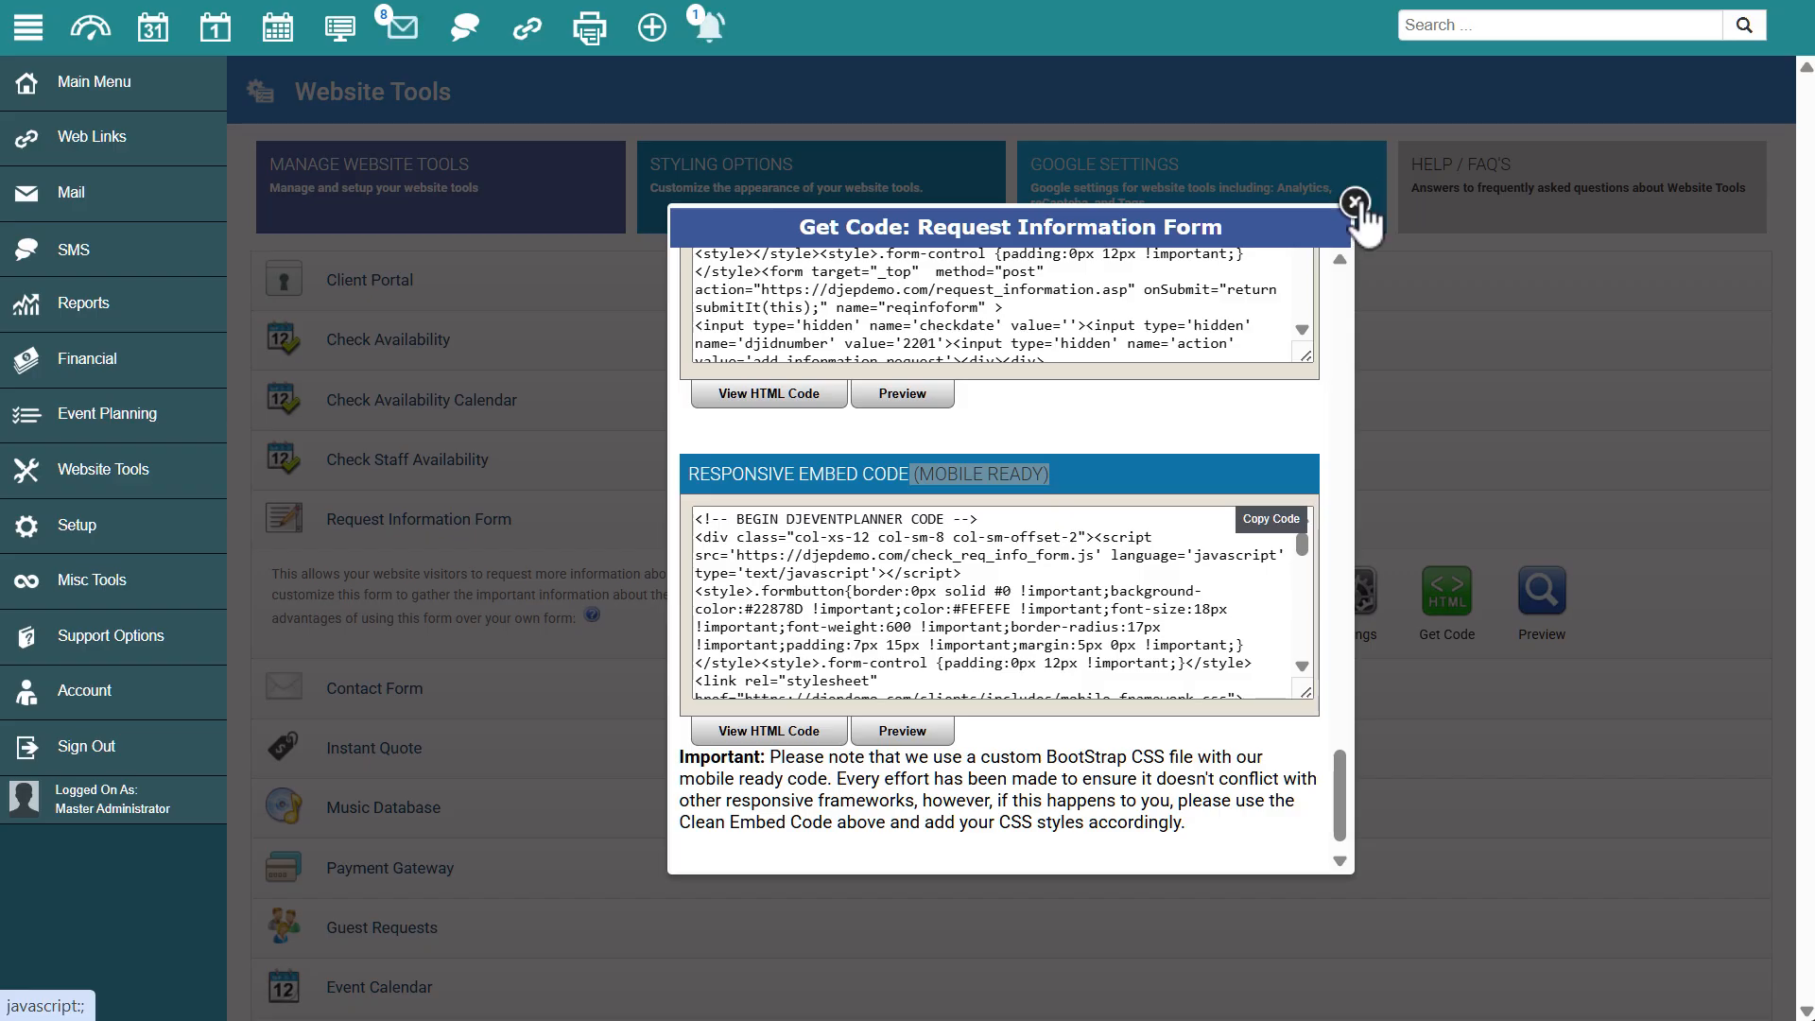
left_click(1361, 199)
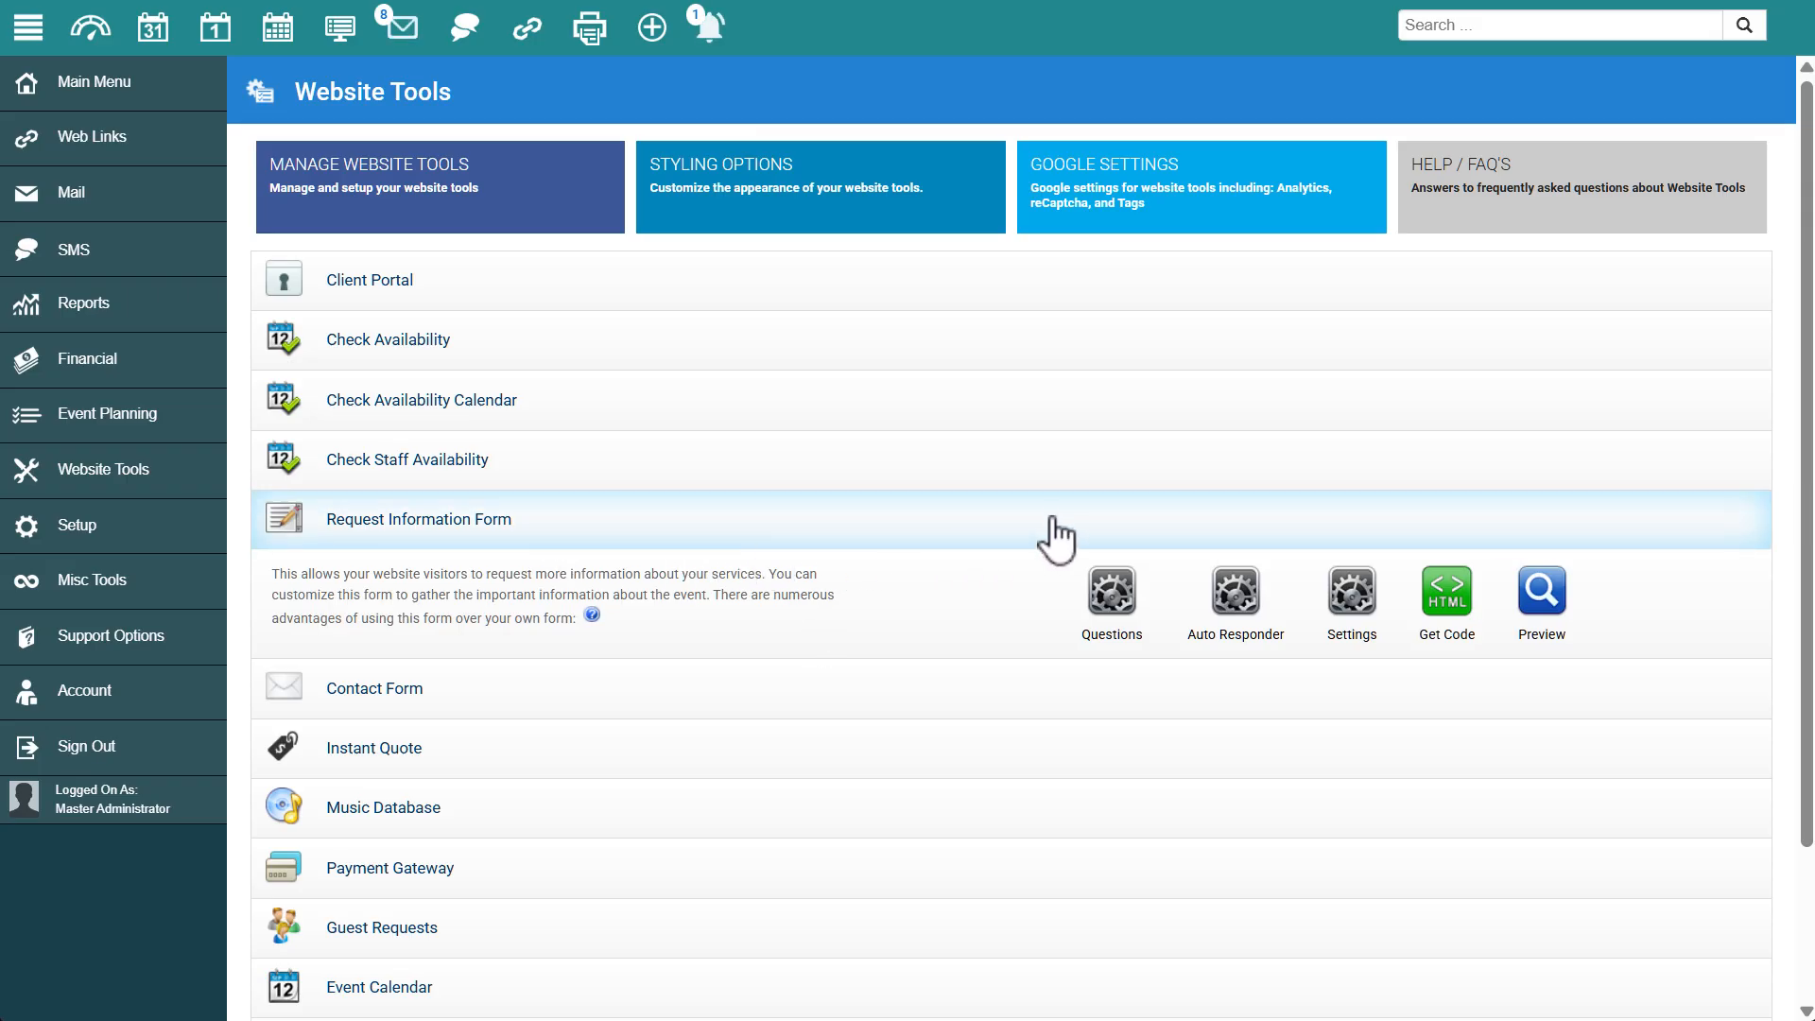
Open the Request Information Form's questions and include the Organization and Mailing Address default questions.
left_click(1112, 596)
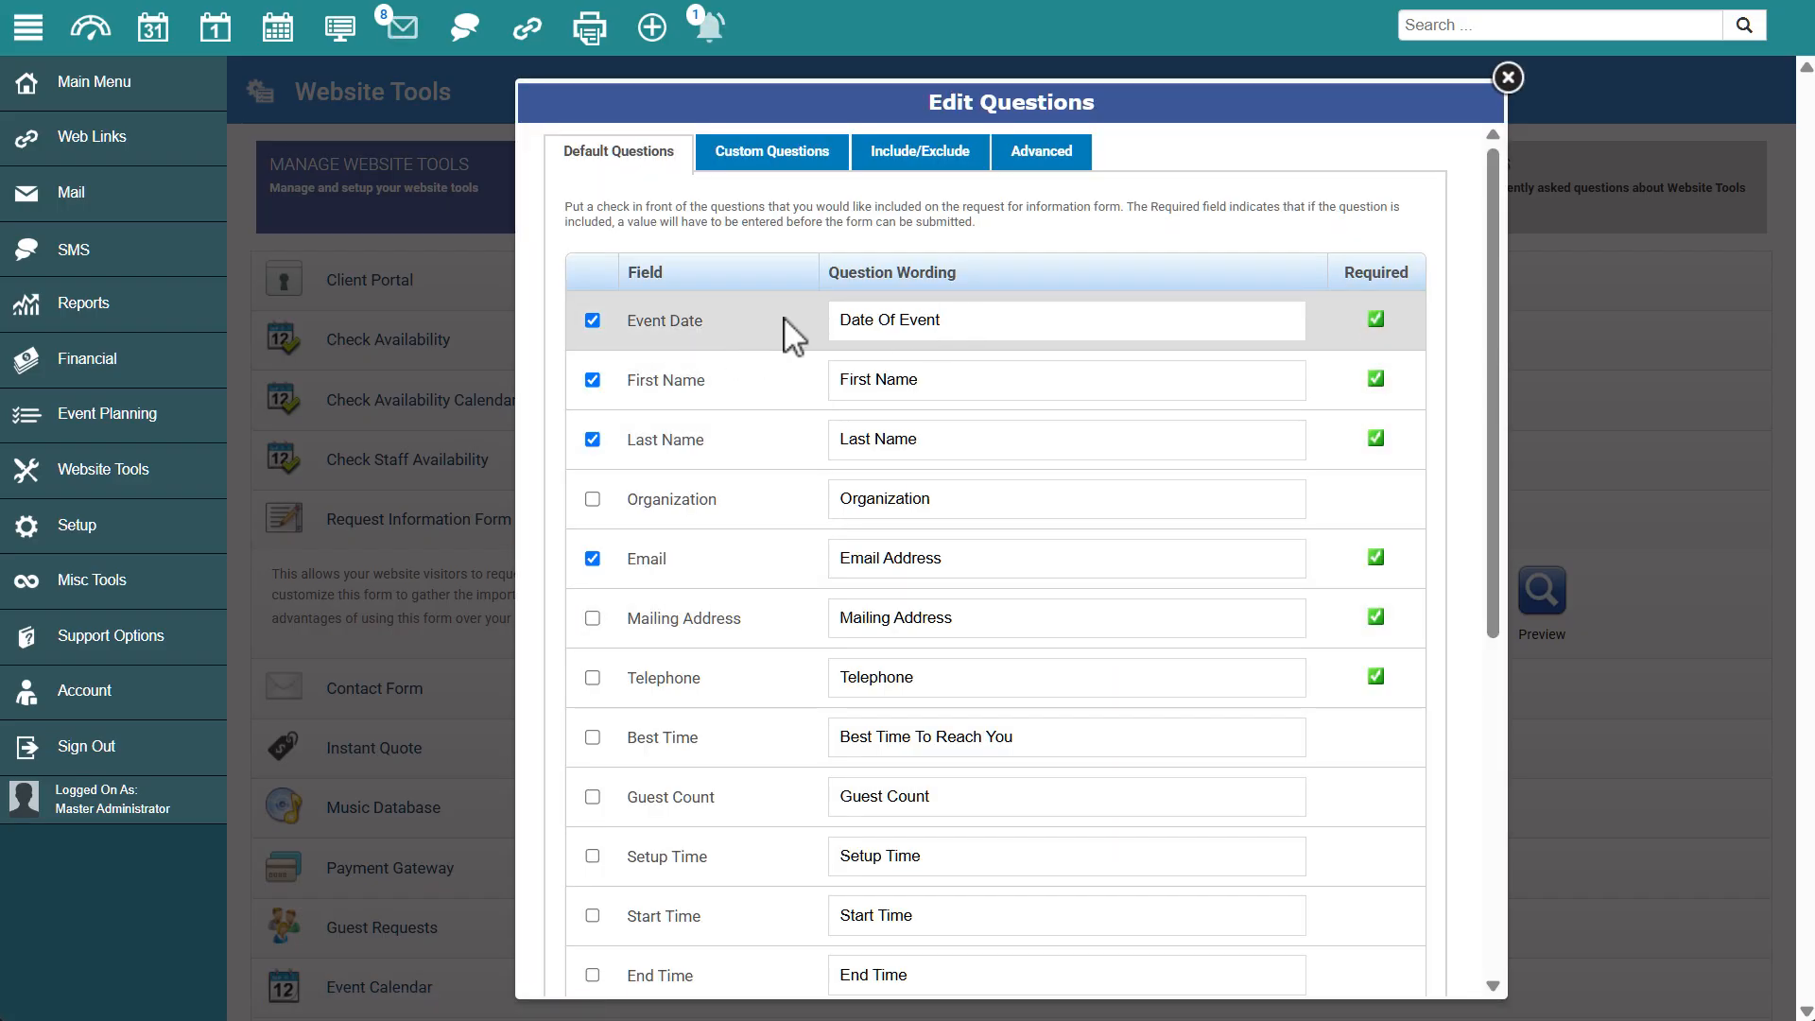
scroll(794, 336, "down", 2)
left_click(592, 357)
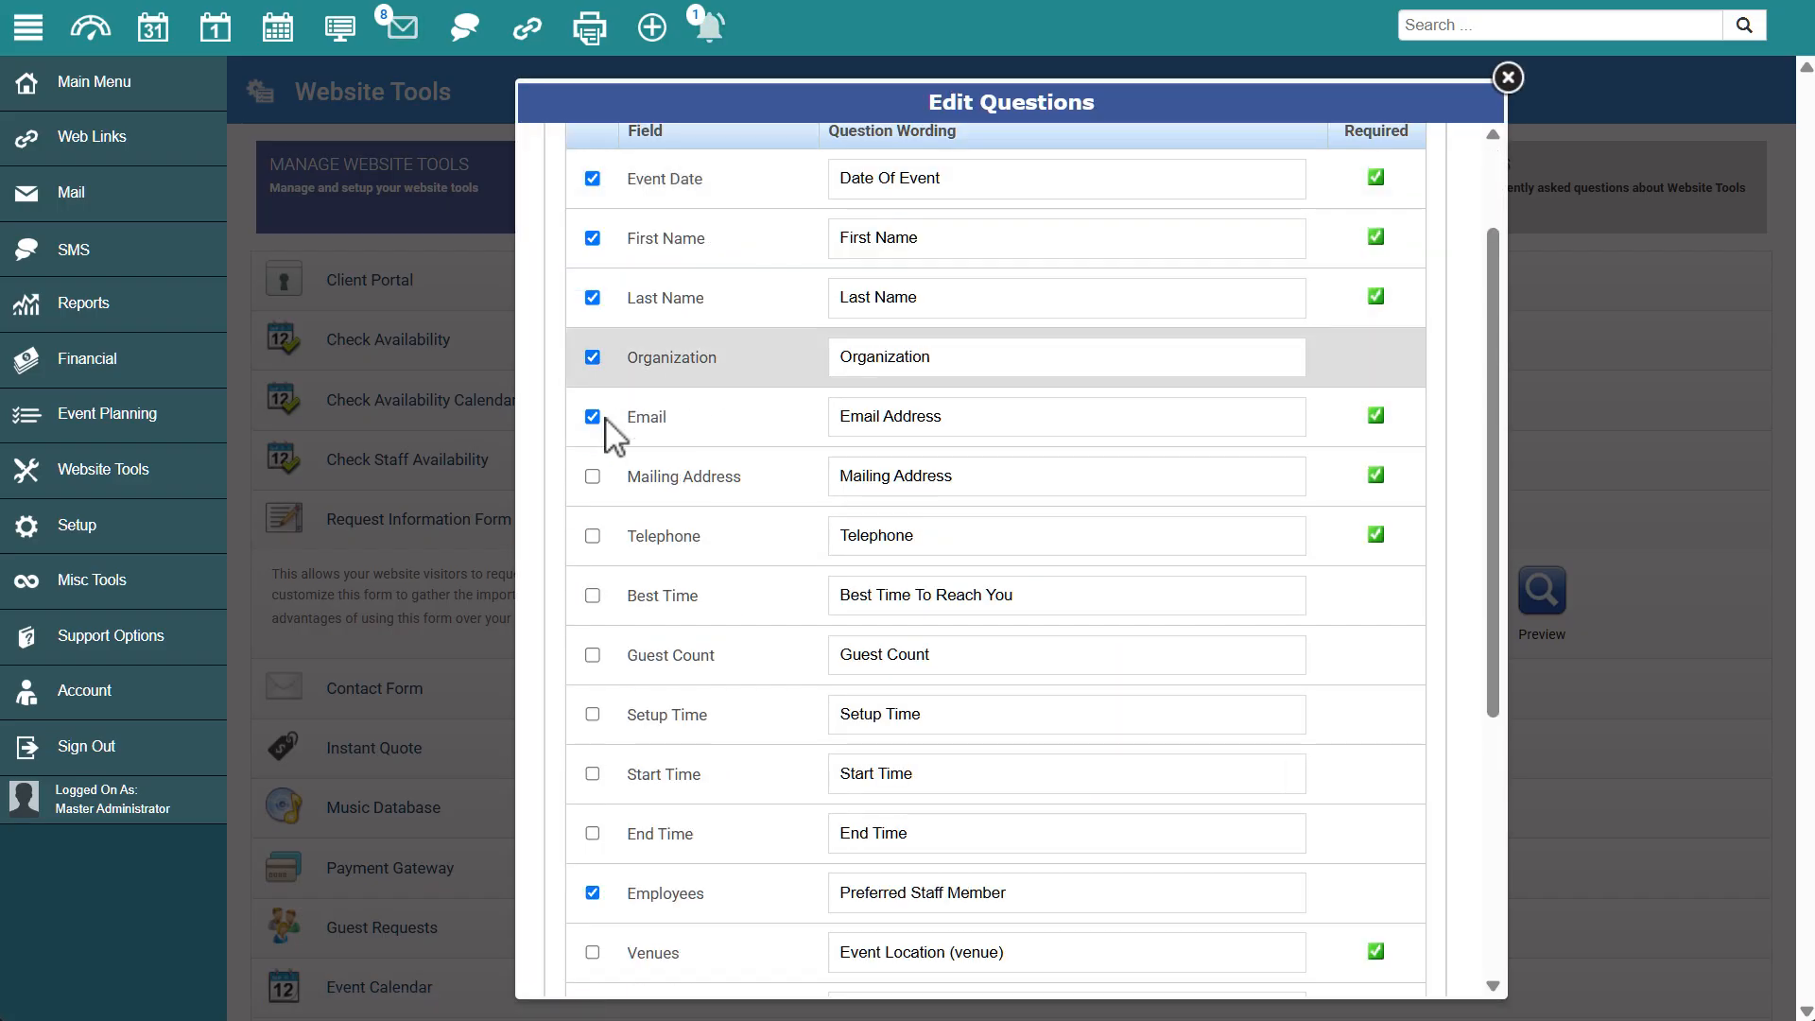
left_click(593, 476)
scroll(709, 331, "up", 2)
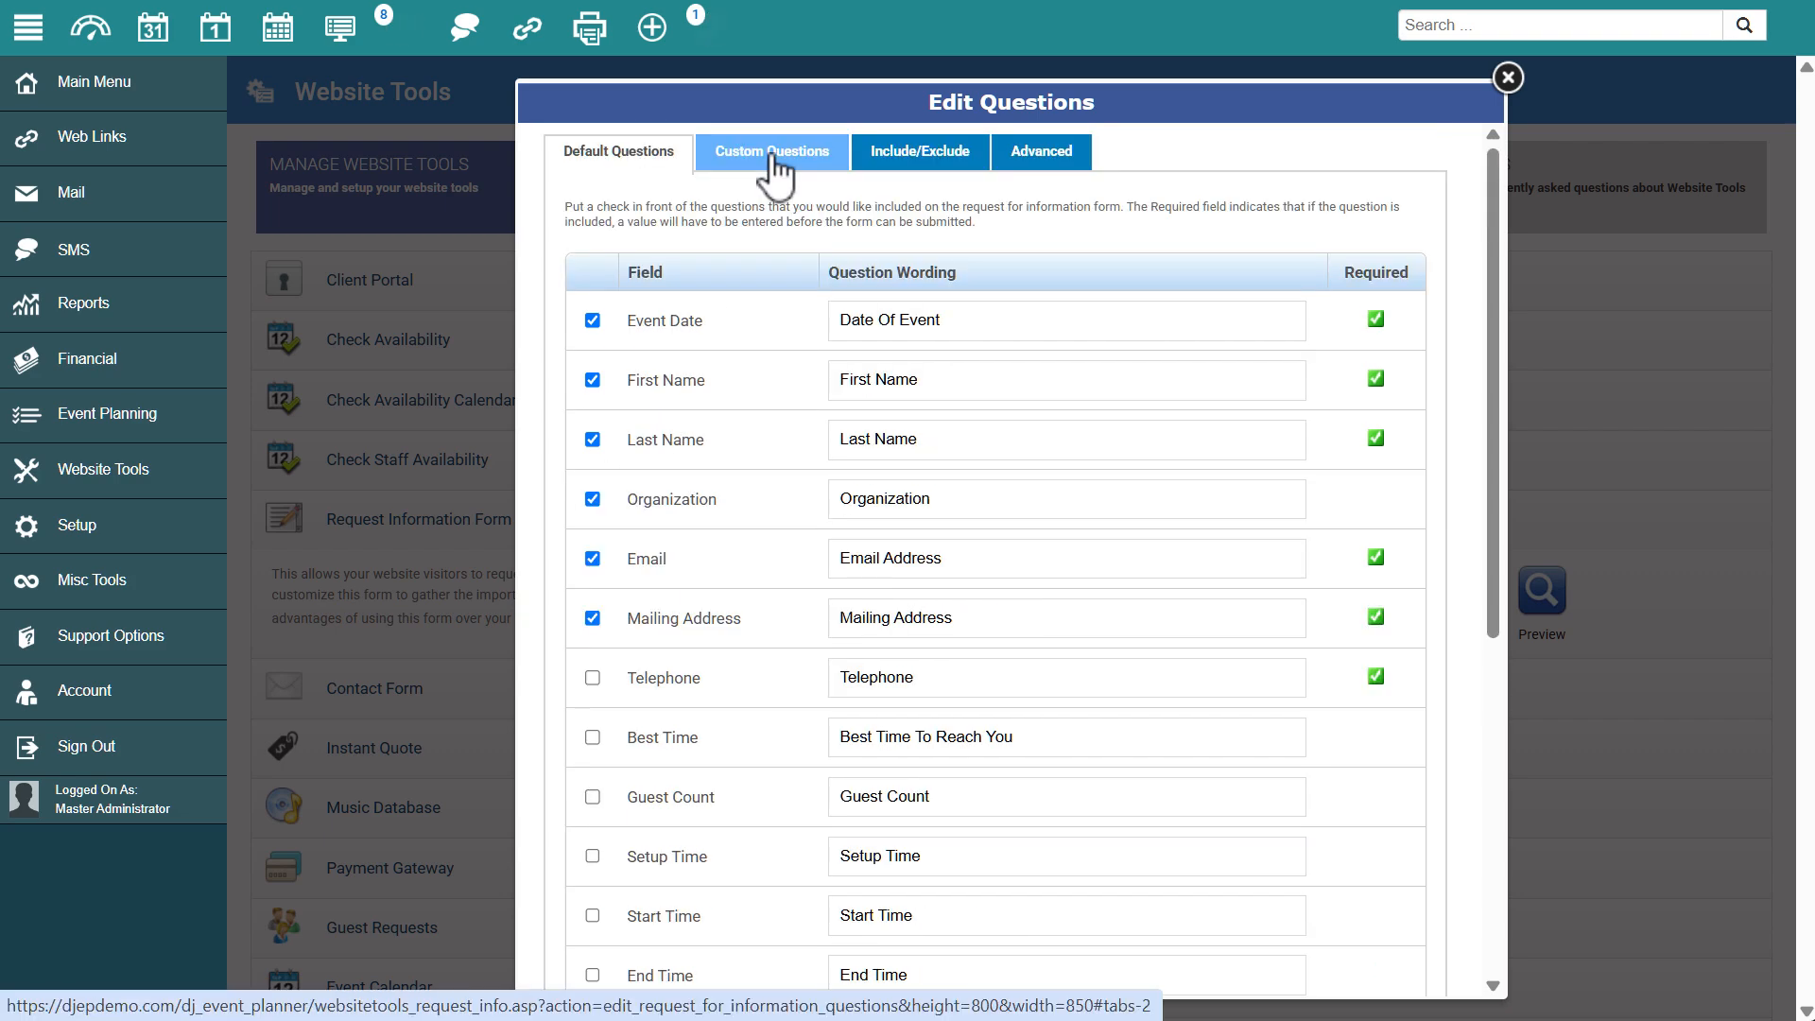
In the custom questions, make the first question optional, browse its mapping choices, and set its Map To field to blank.
left_click(771, 153)
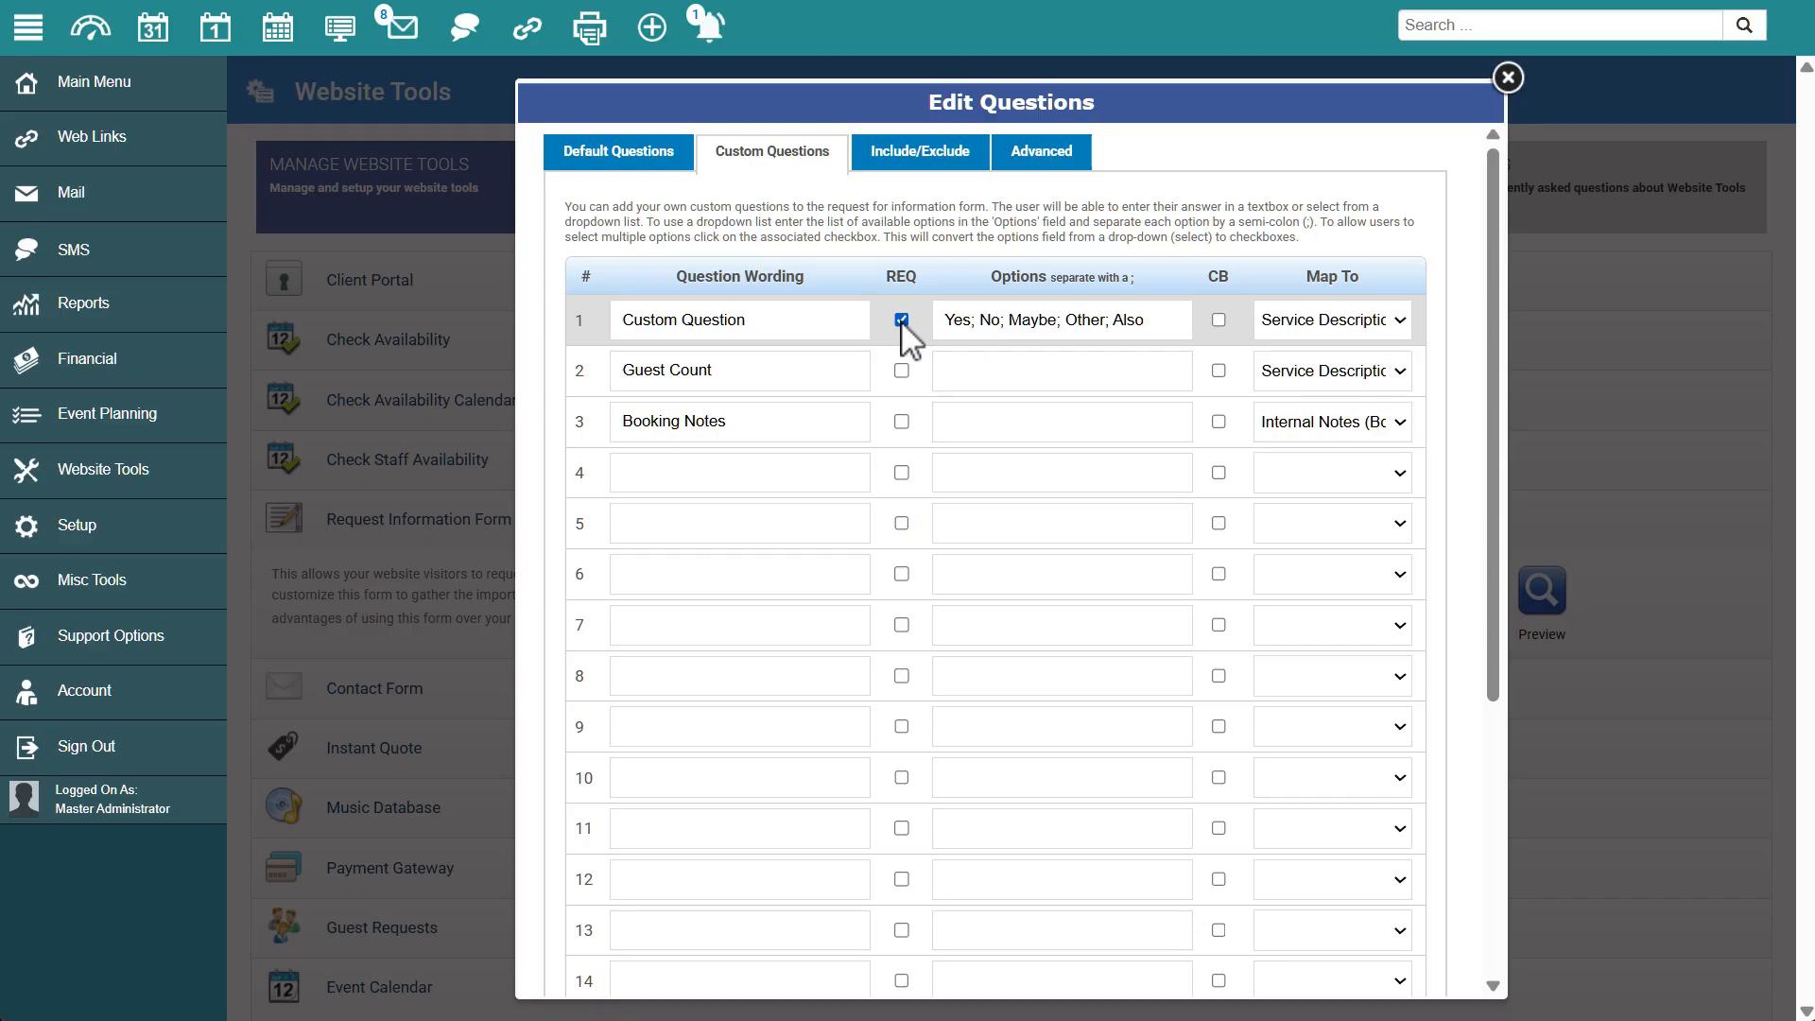
left_click(901, 320)
left_click(1328, 326)
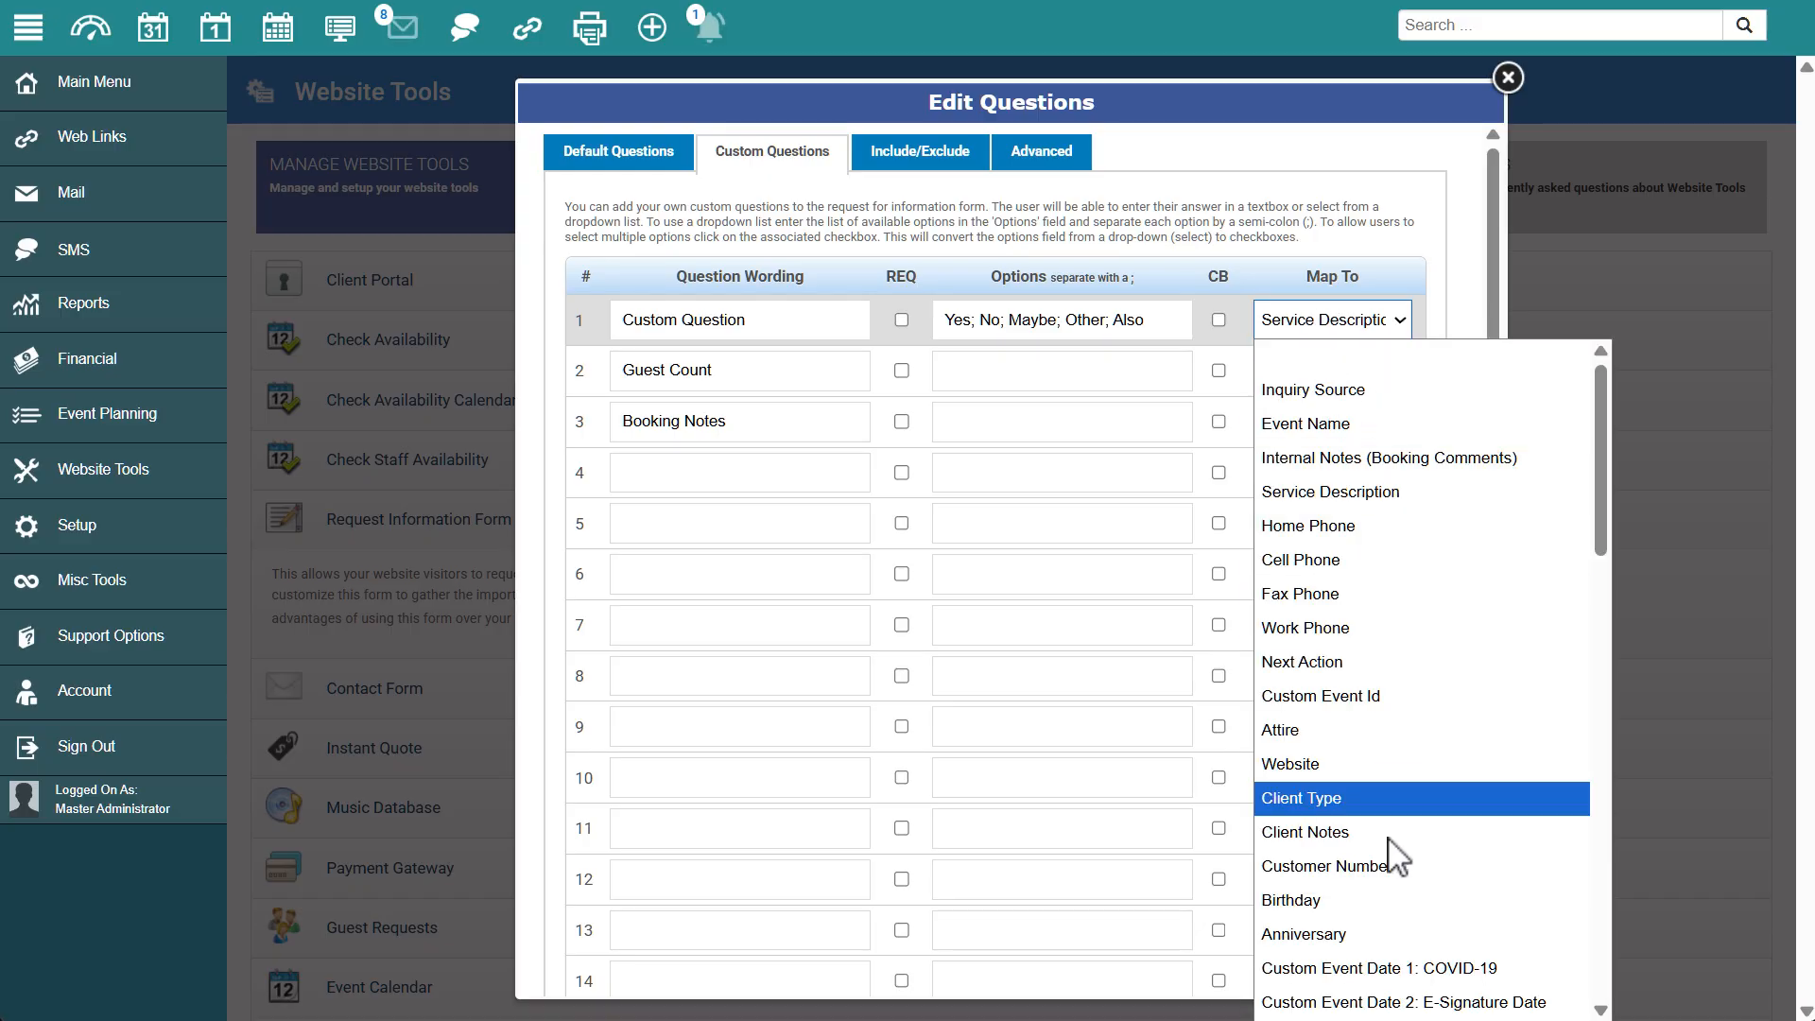
scroll(1388, 837, "down", 18)
scroll(1446, 887, "up", 7)
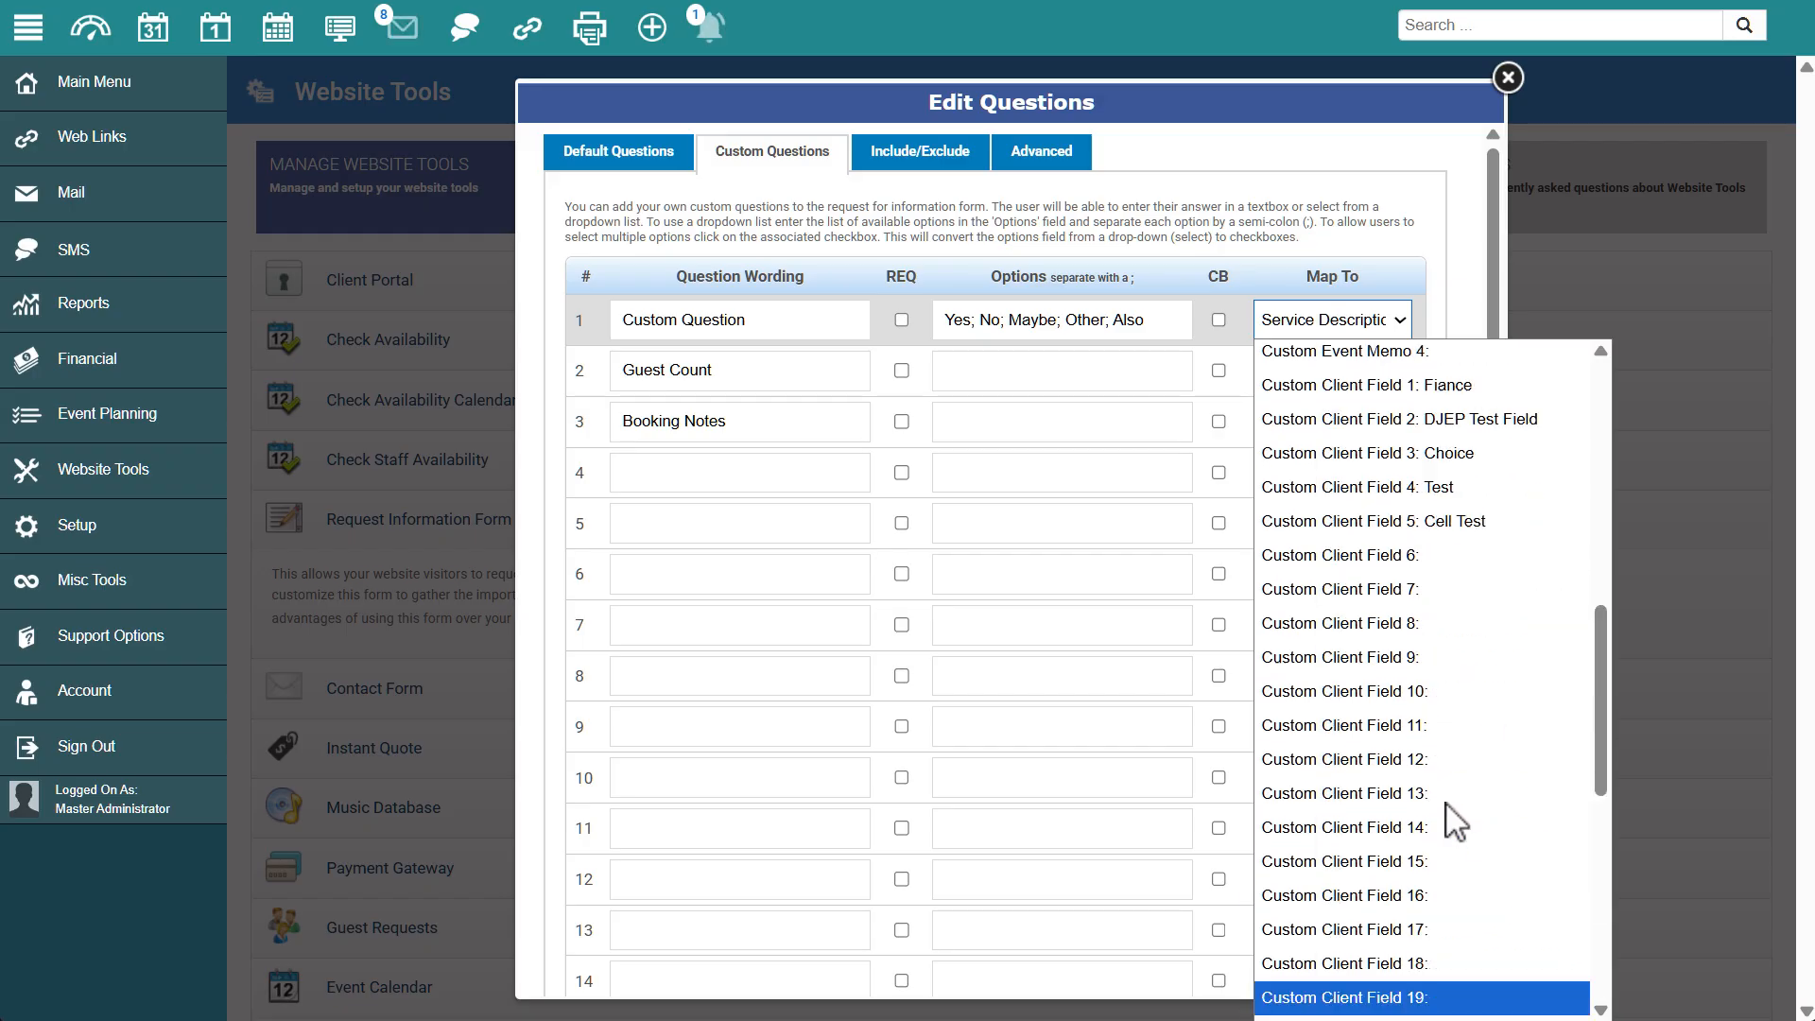
scroll(1456, 823, "up", 10)
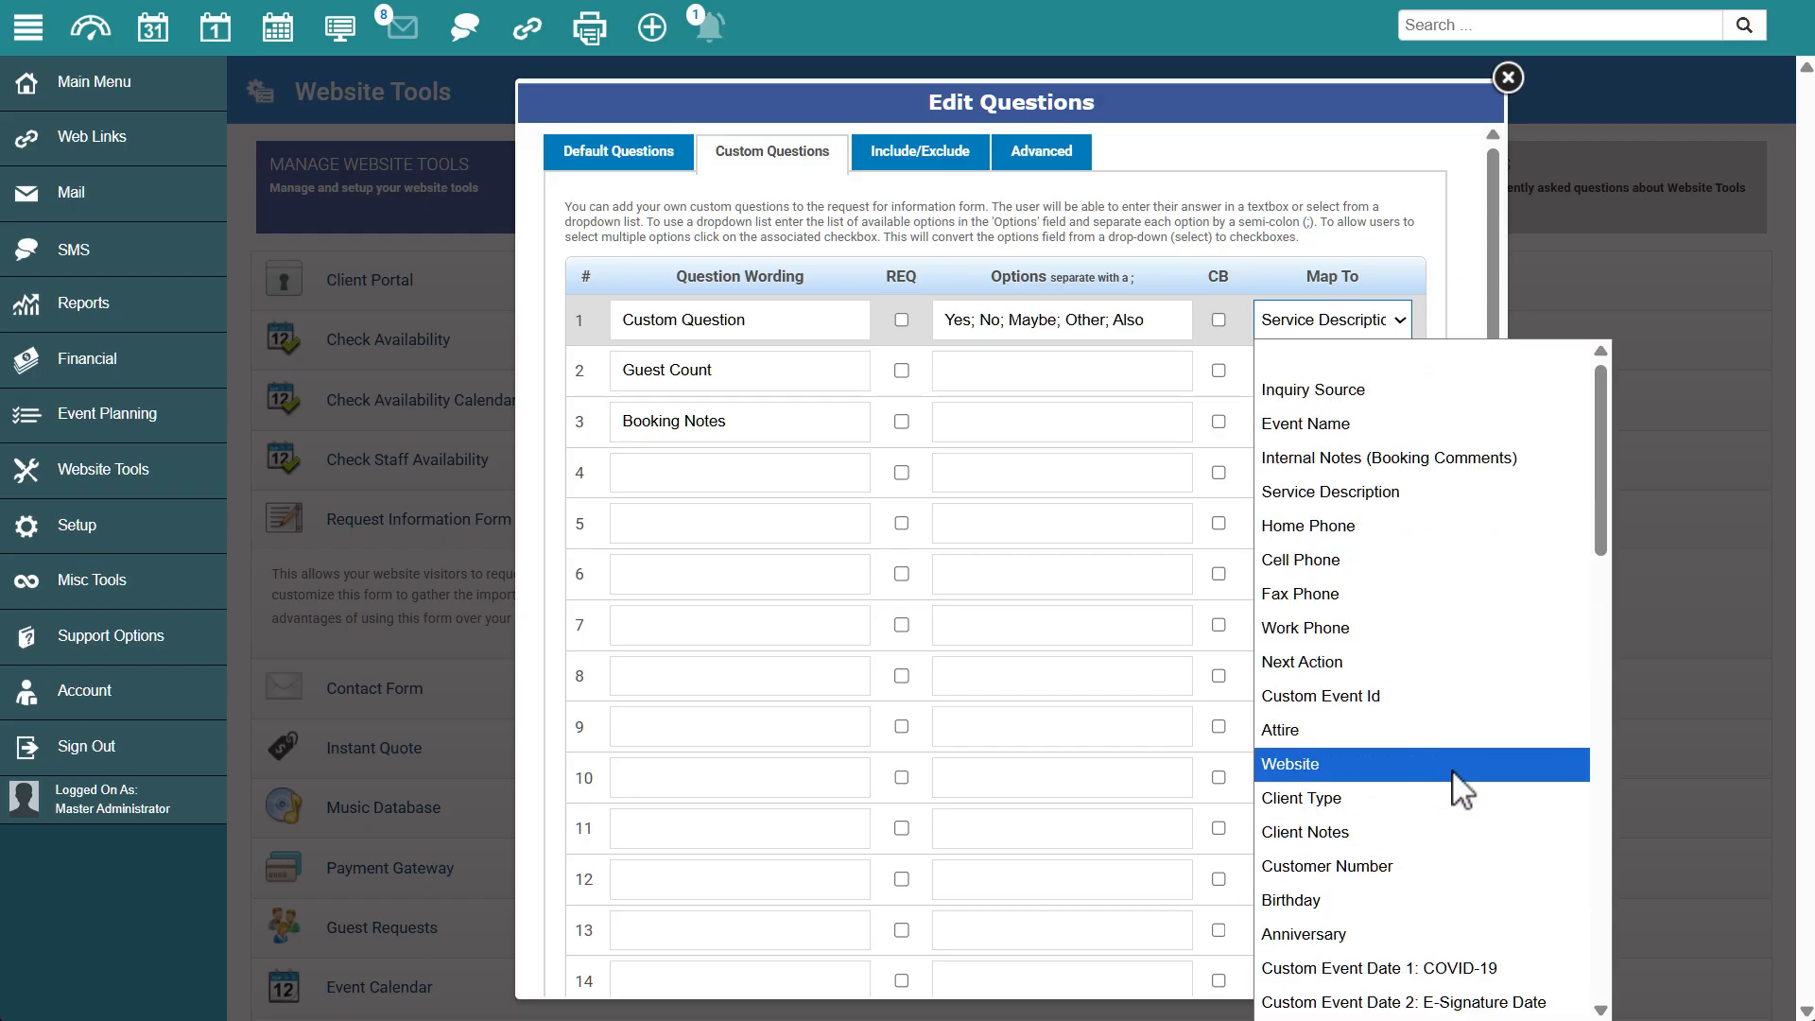
left_click(1361, 367)
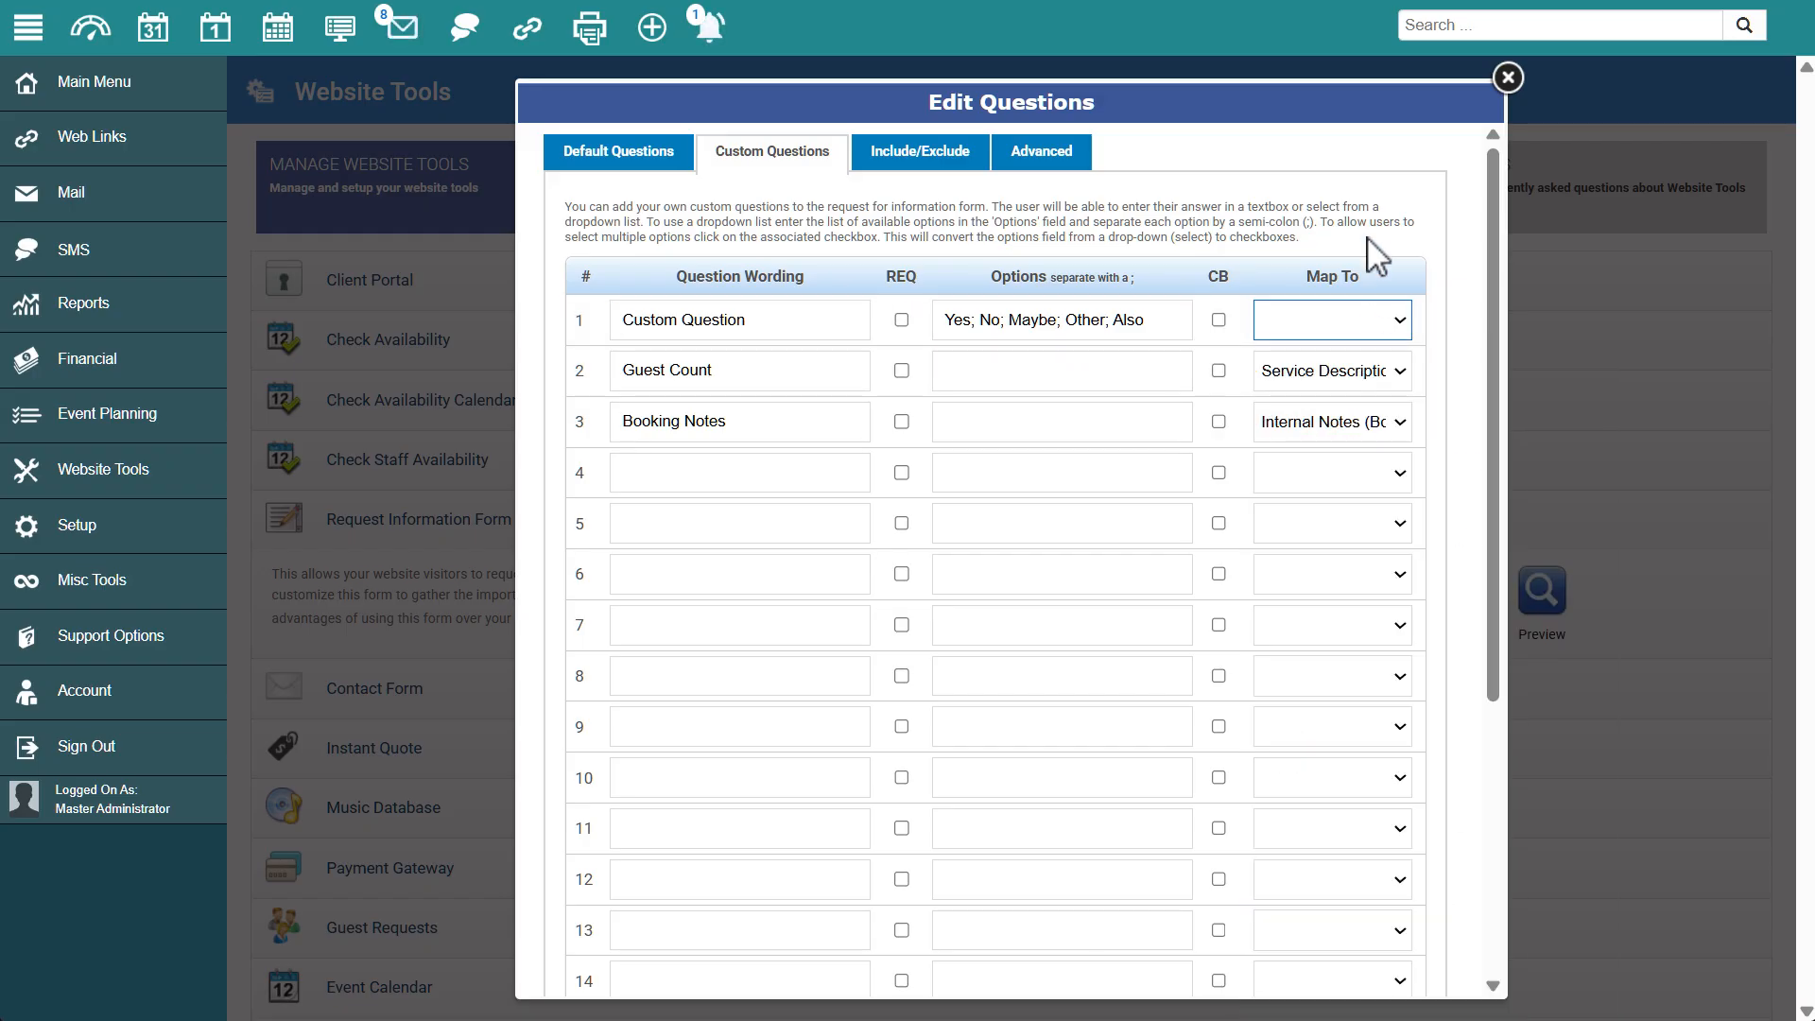
Review the include and exclude settings for venues, packages and employees, through the available employees option.
left_click(915, 165)
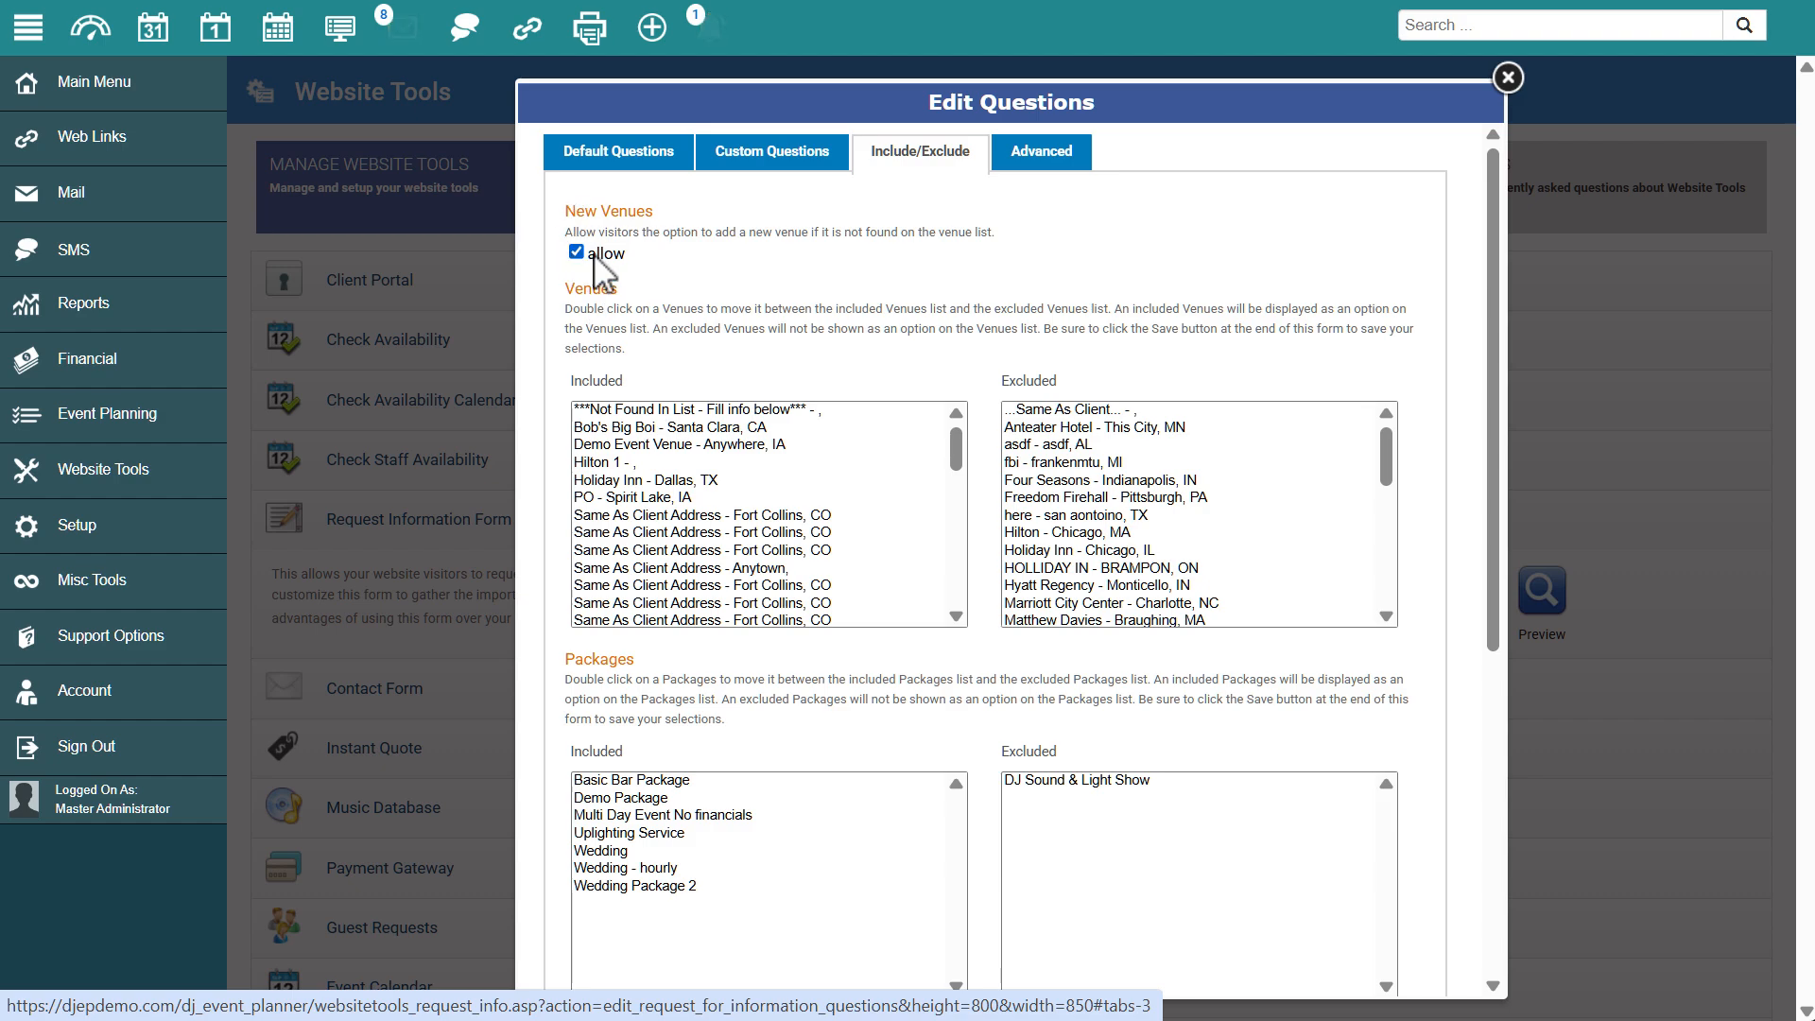
scroll(780, 283, "down", 2)
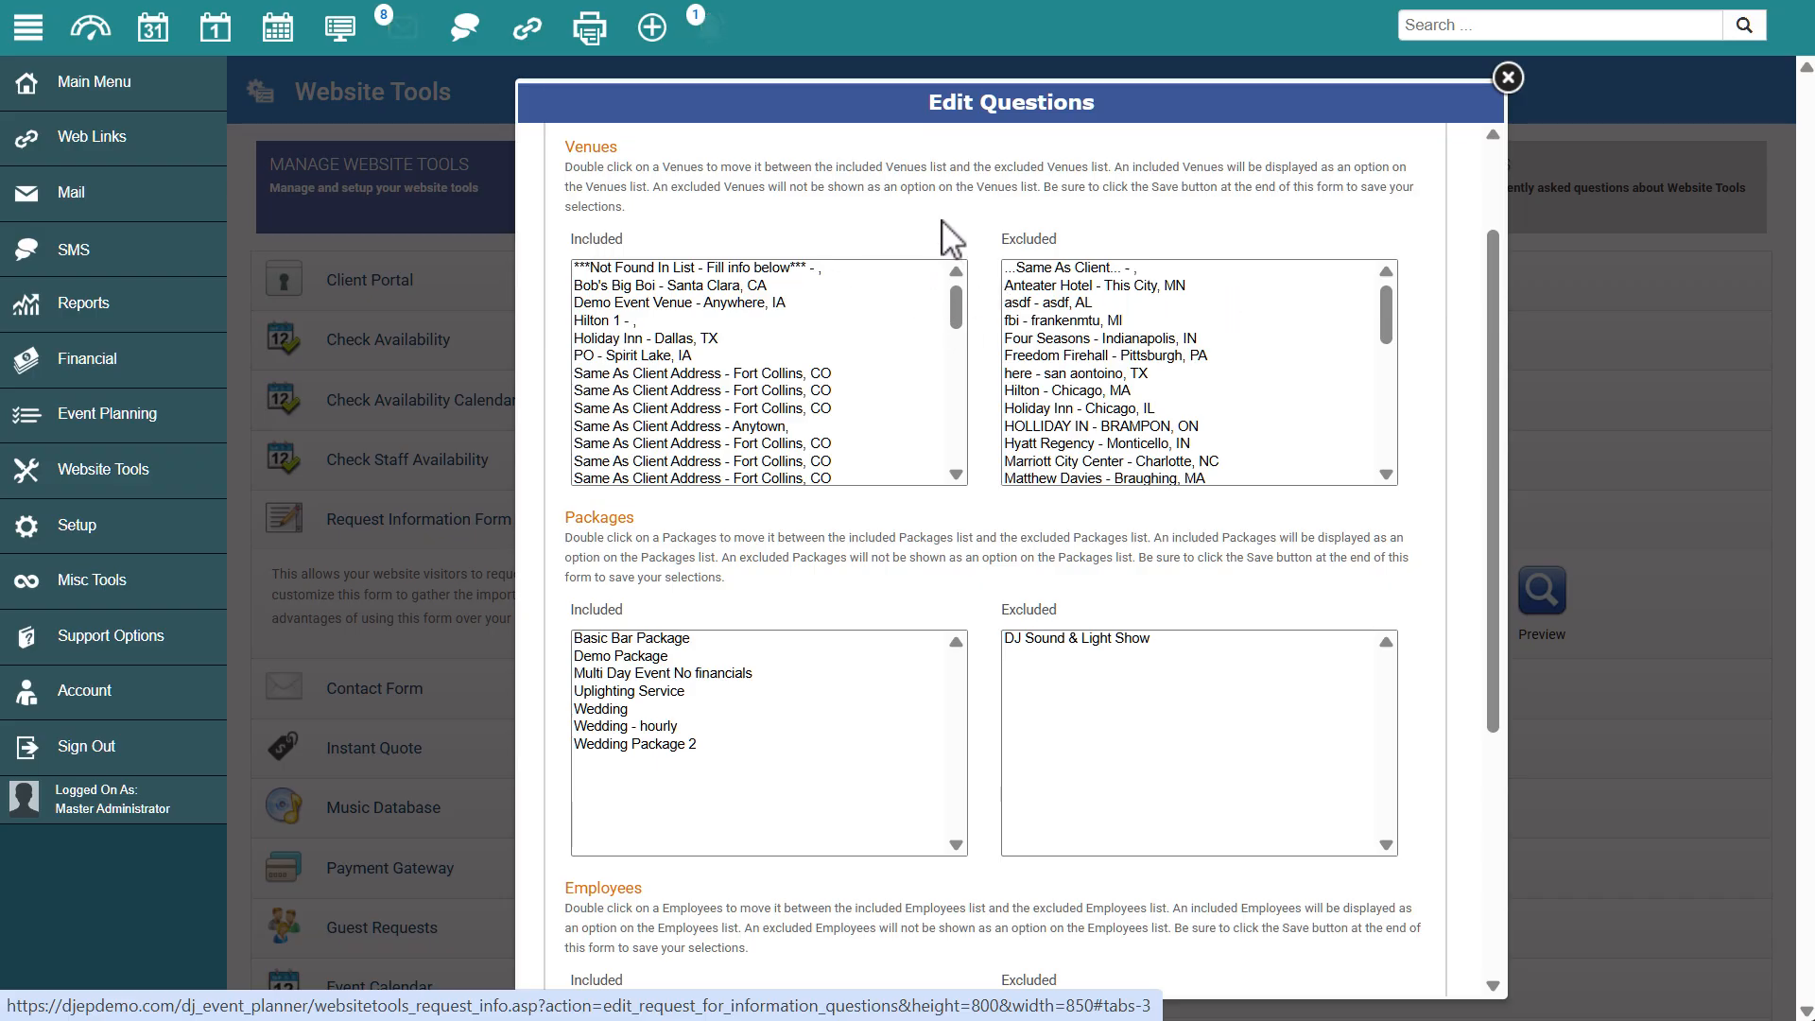
scroll(943, 236, "down", 2)
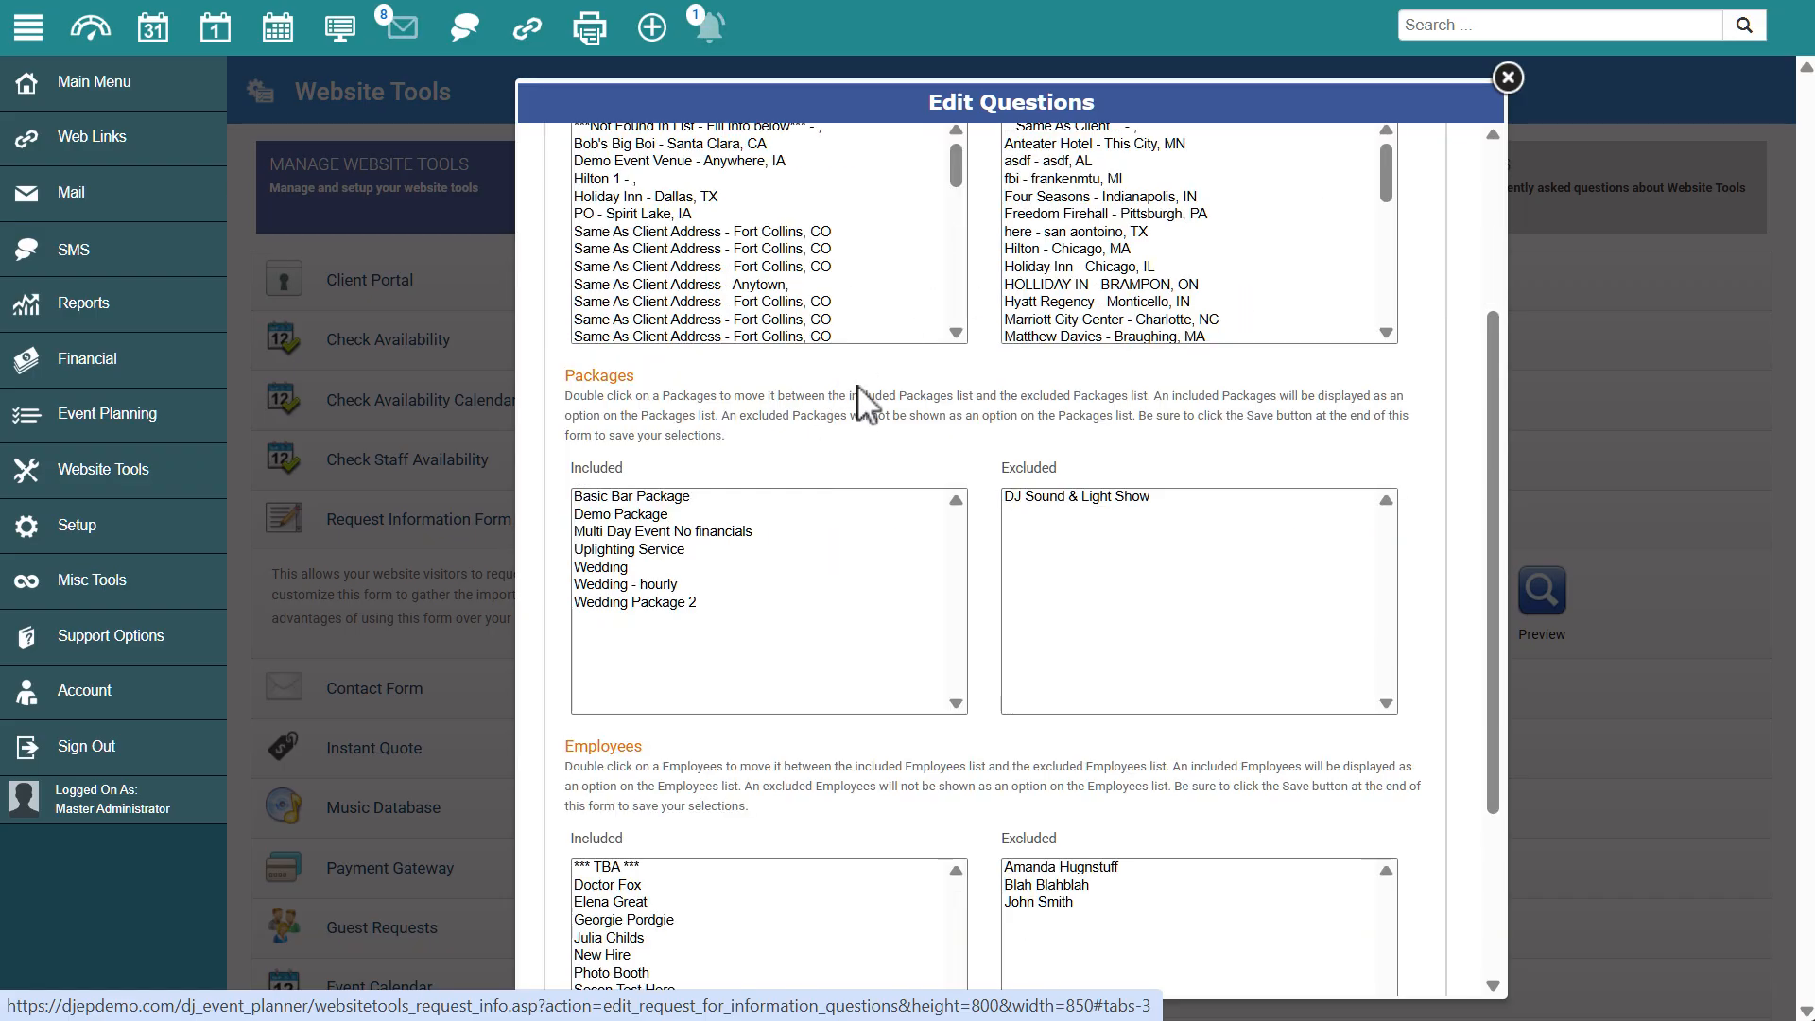
scroll(868, 402, "down", 2)
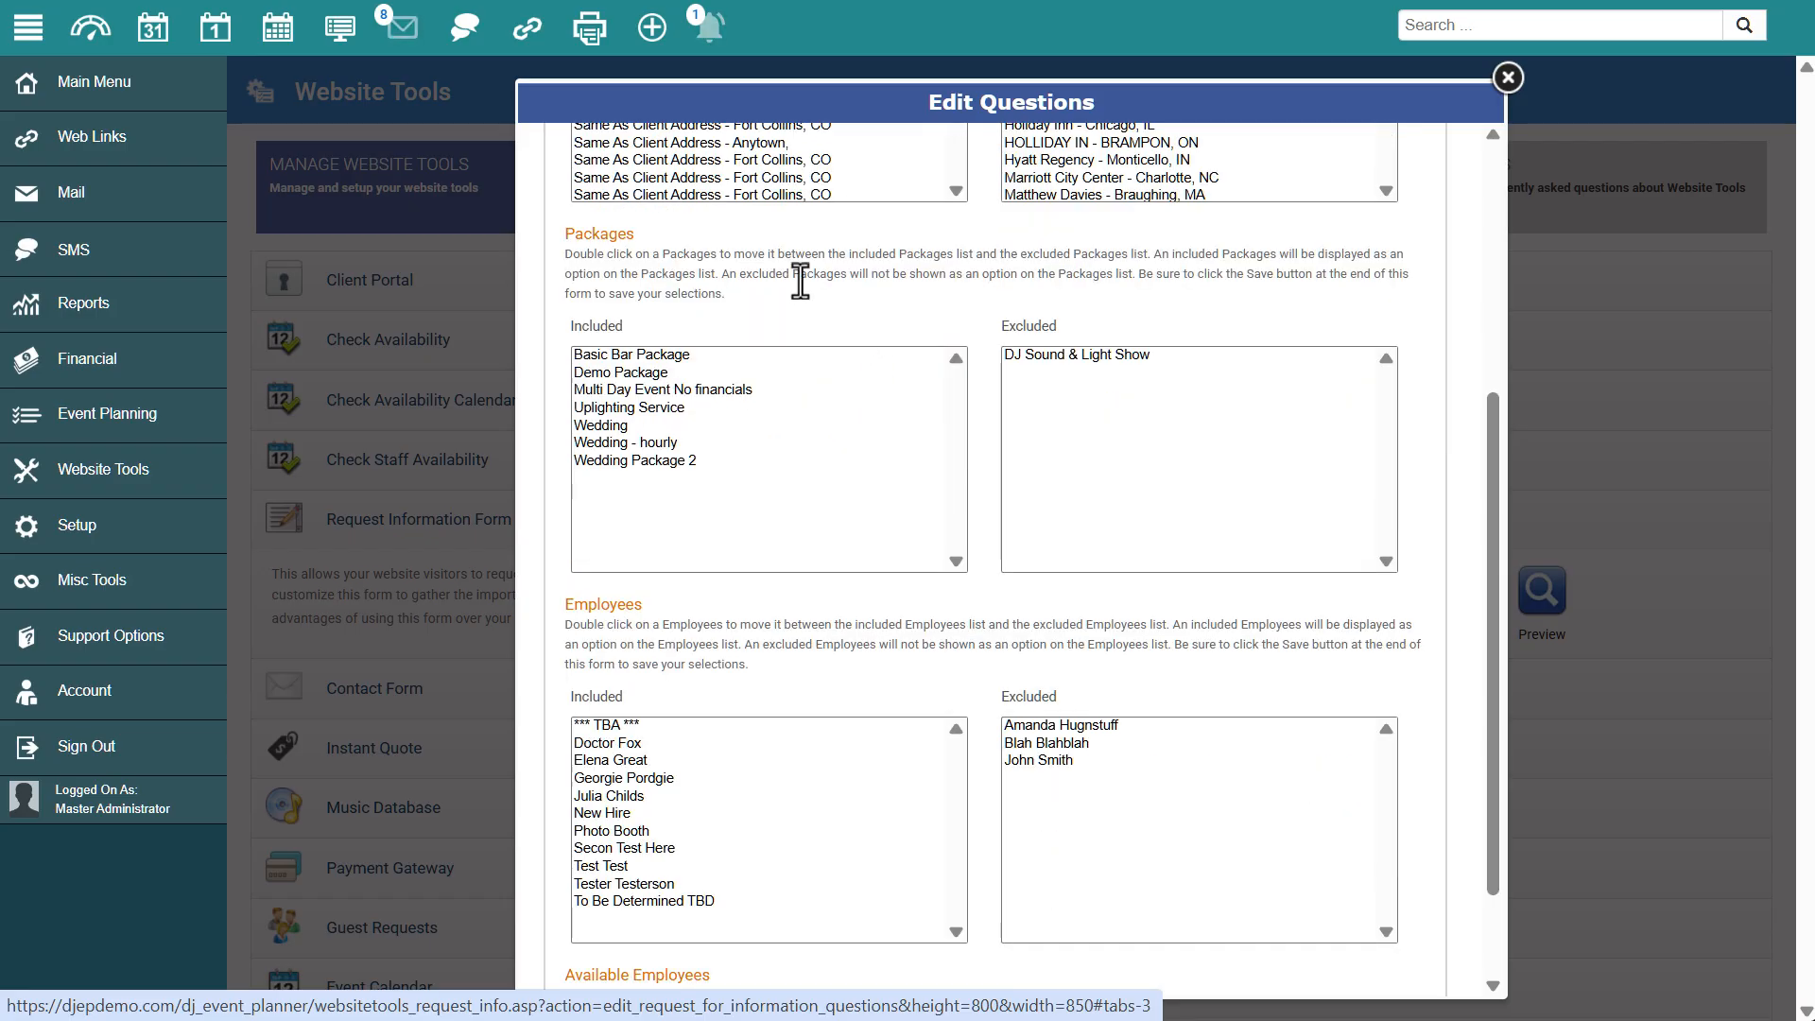
scroll(851, 368, "down", 2)
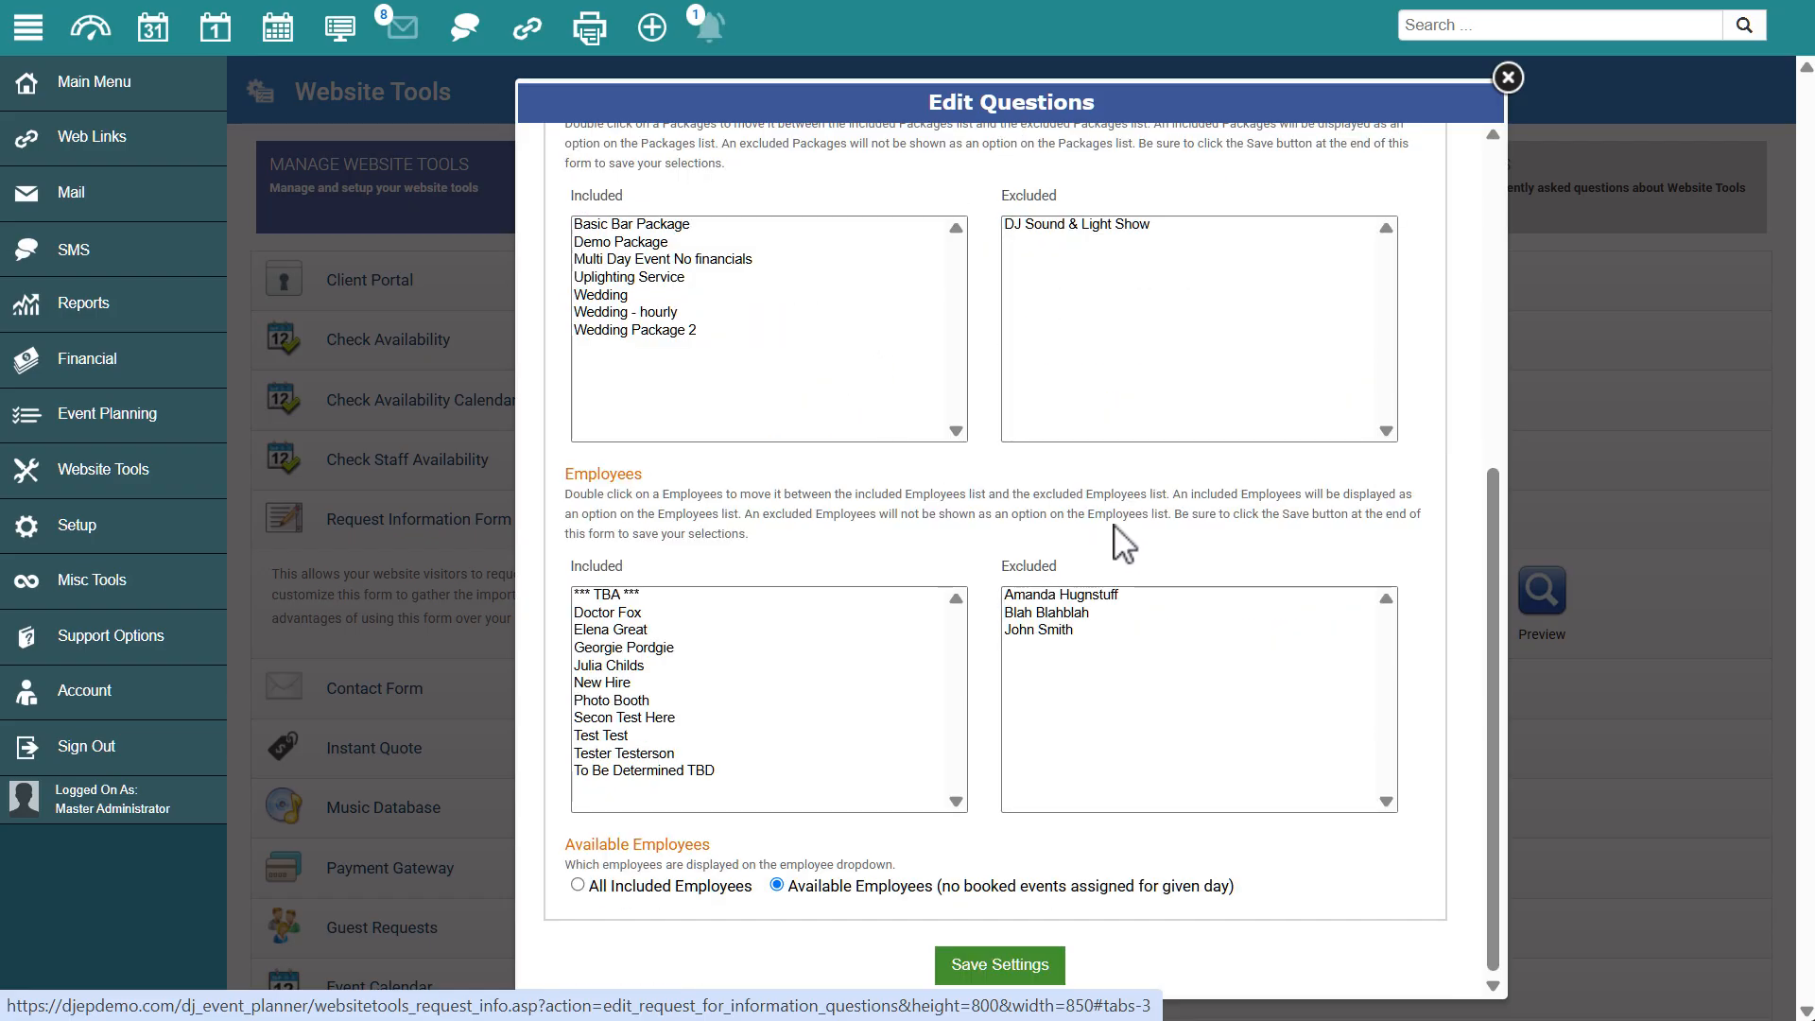
scroll(1224, 562, "up", 4)
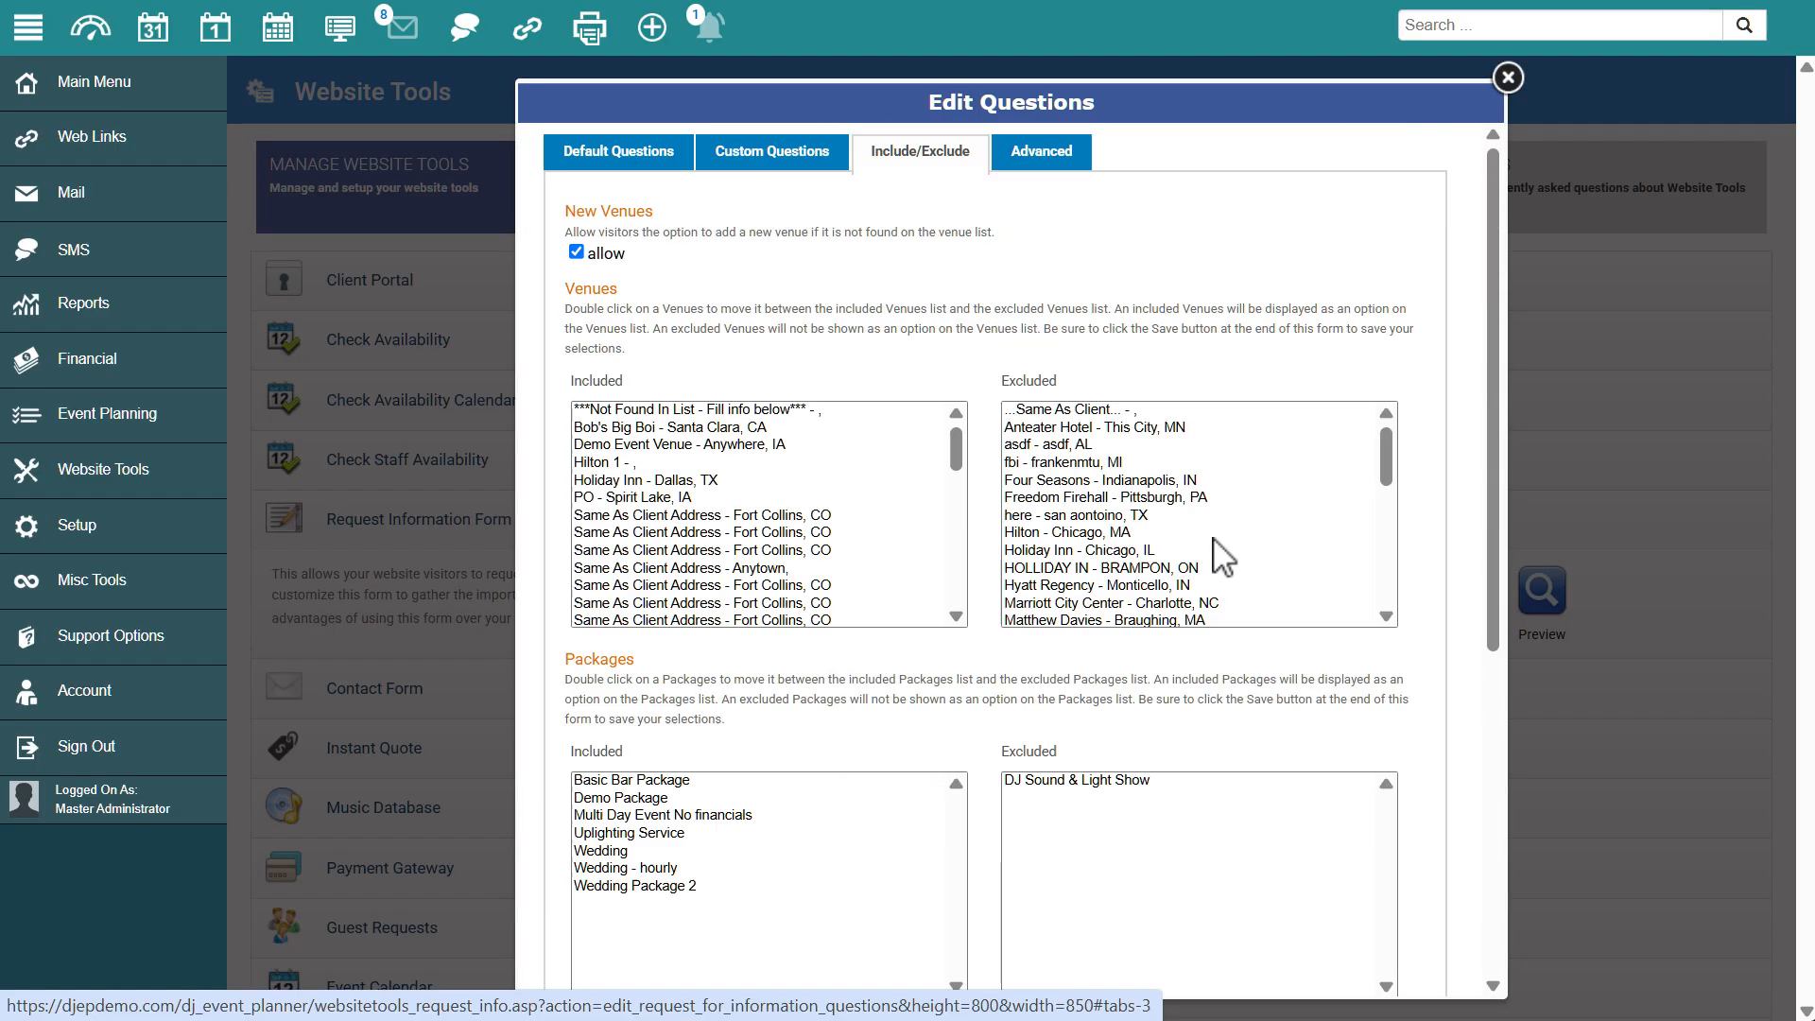
In the advanced question settings, try to get the Custom Thank You Page code without a URL, and close the question editor.
left_click(1040, 158)
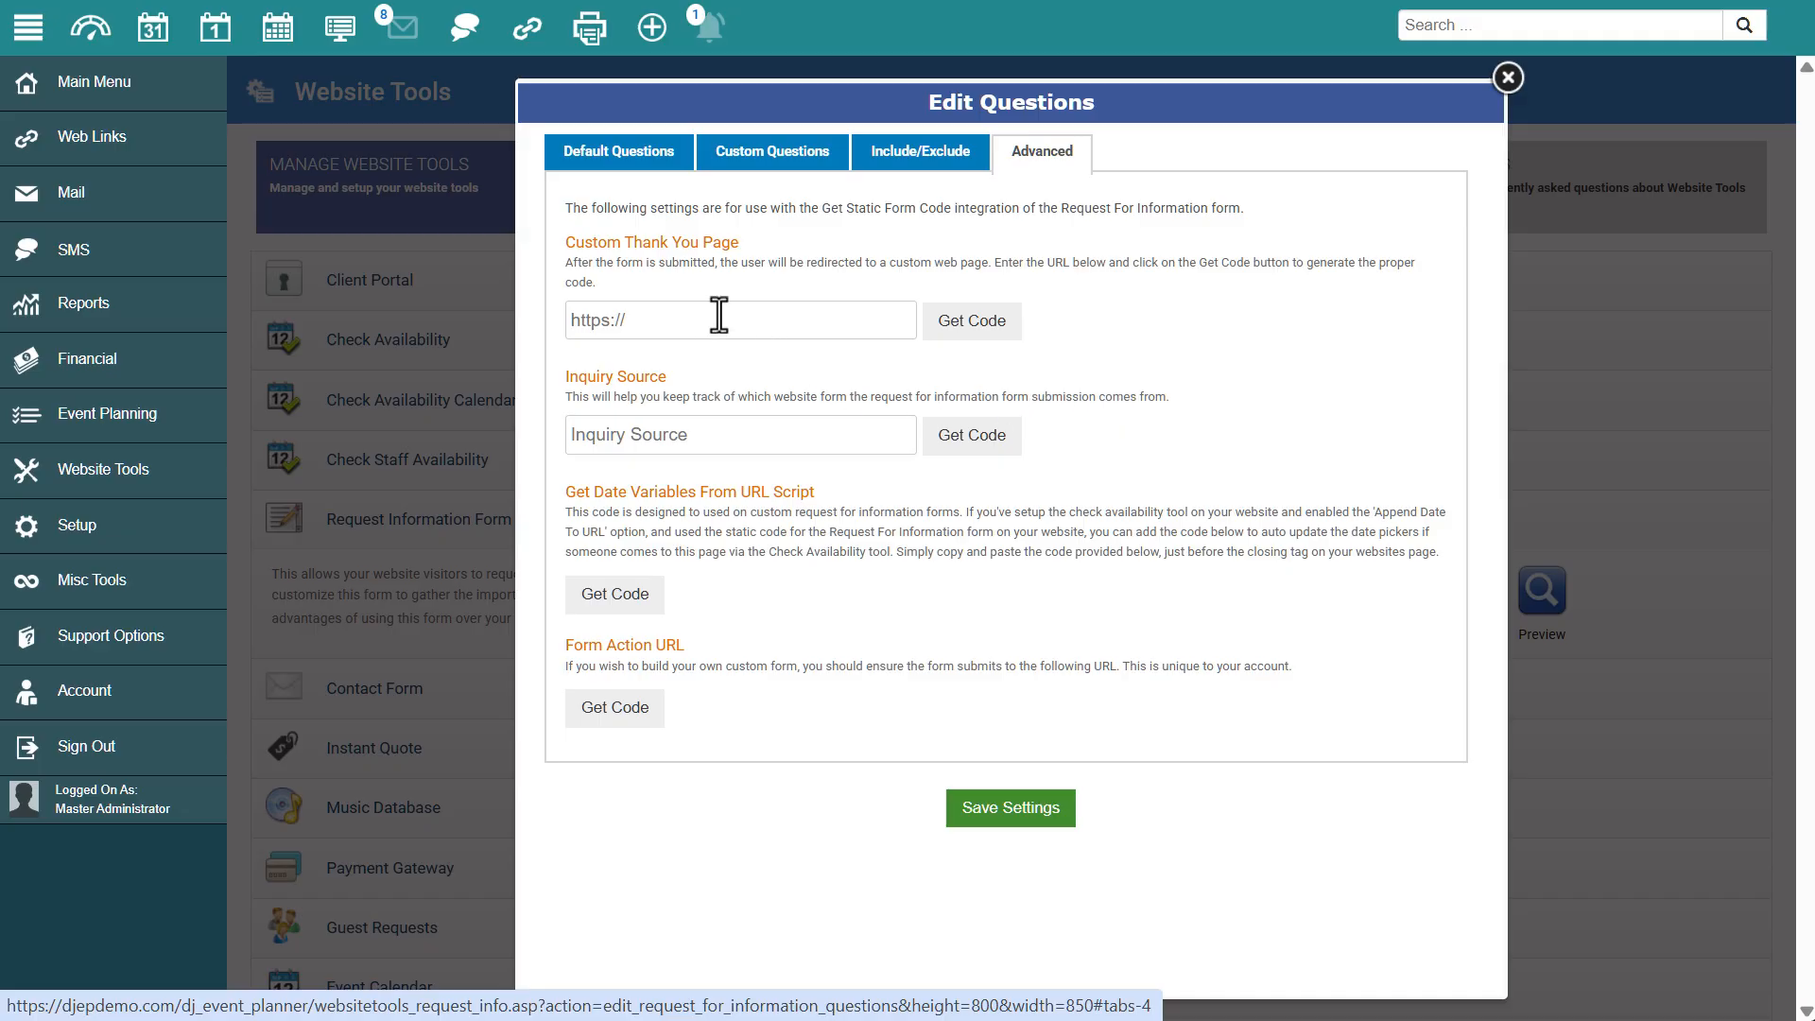
left_click(789, 309)
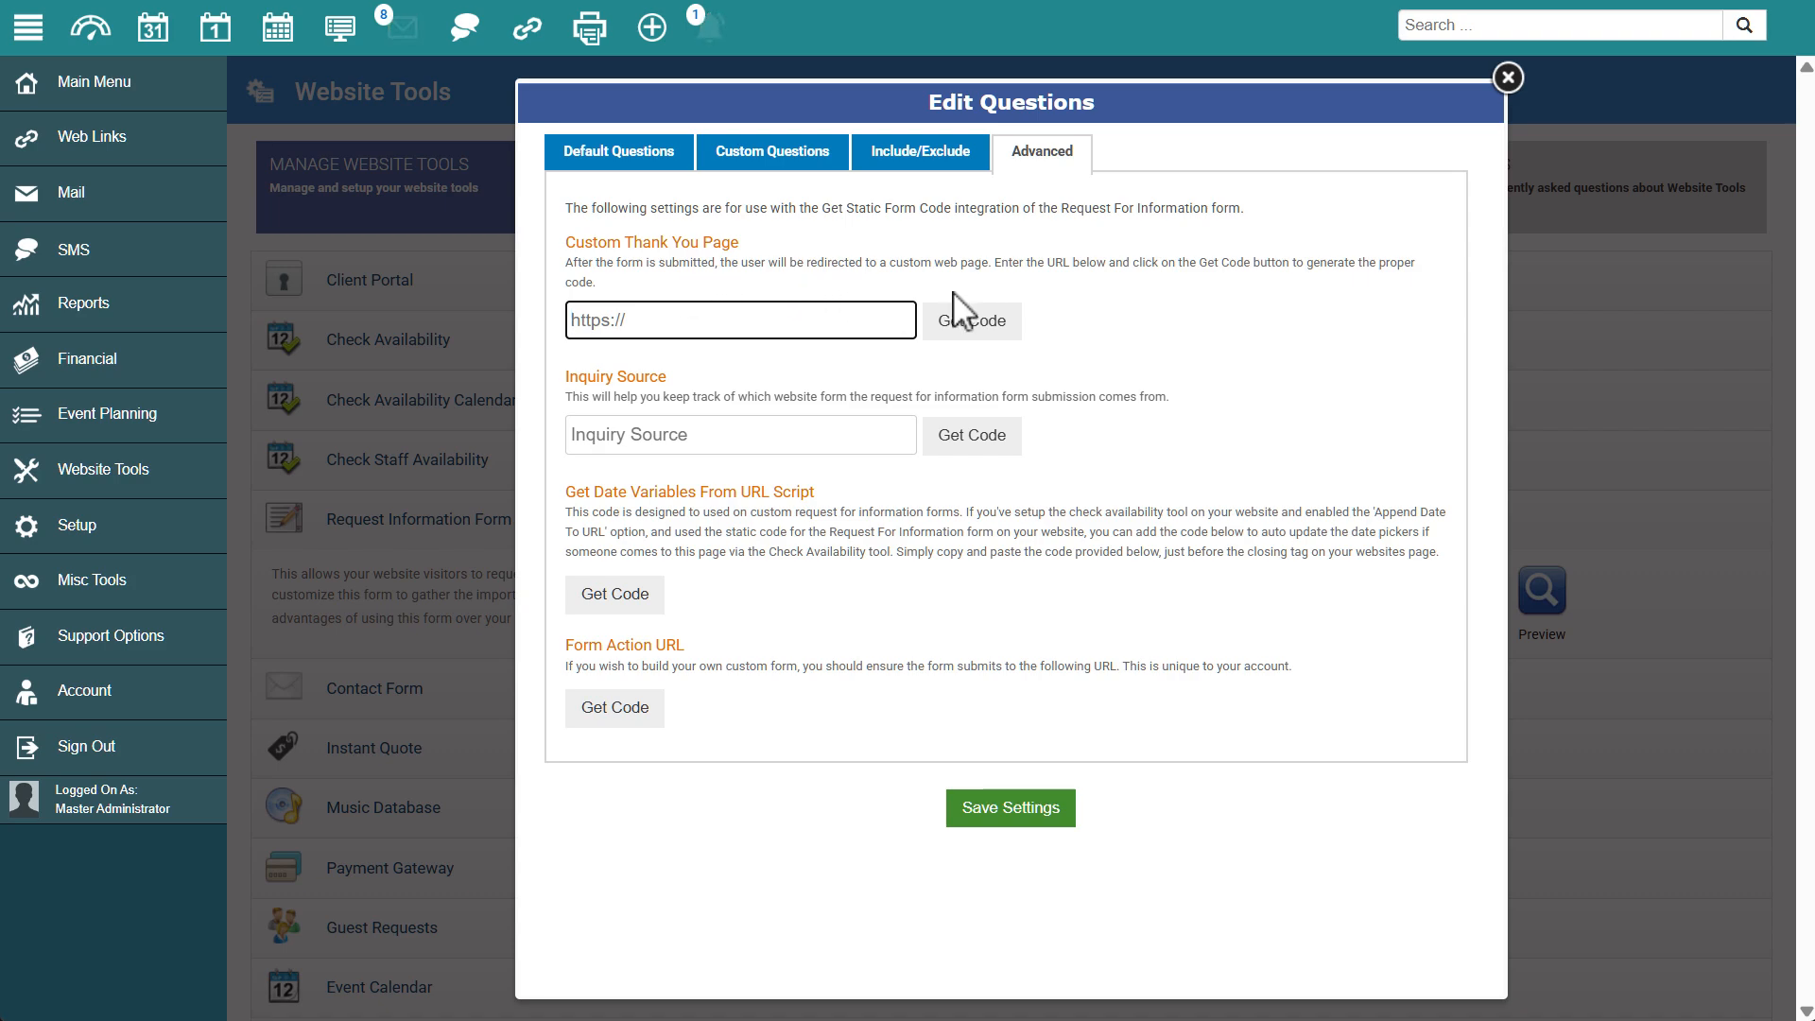
left_click(974, 320)
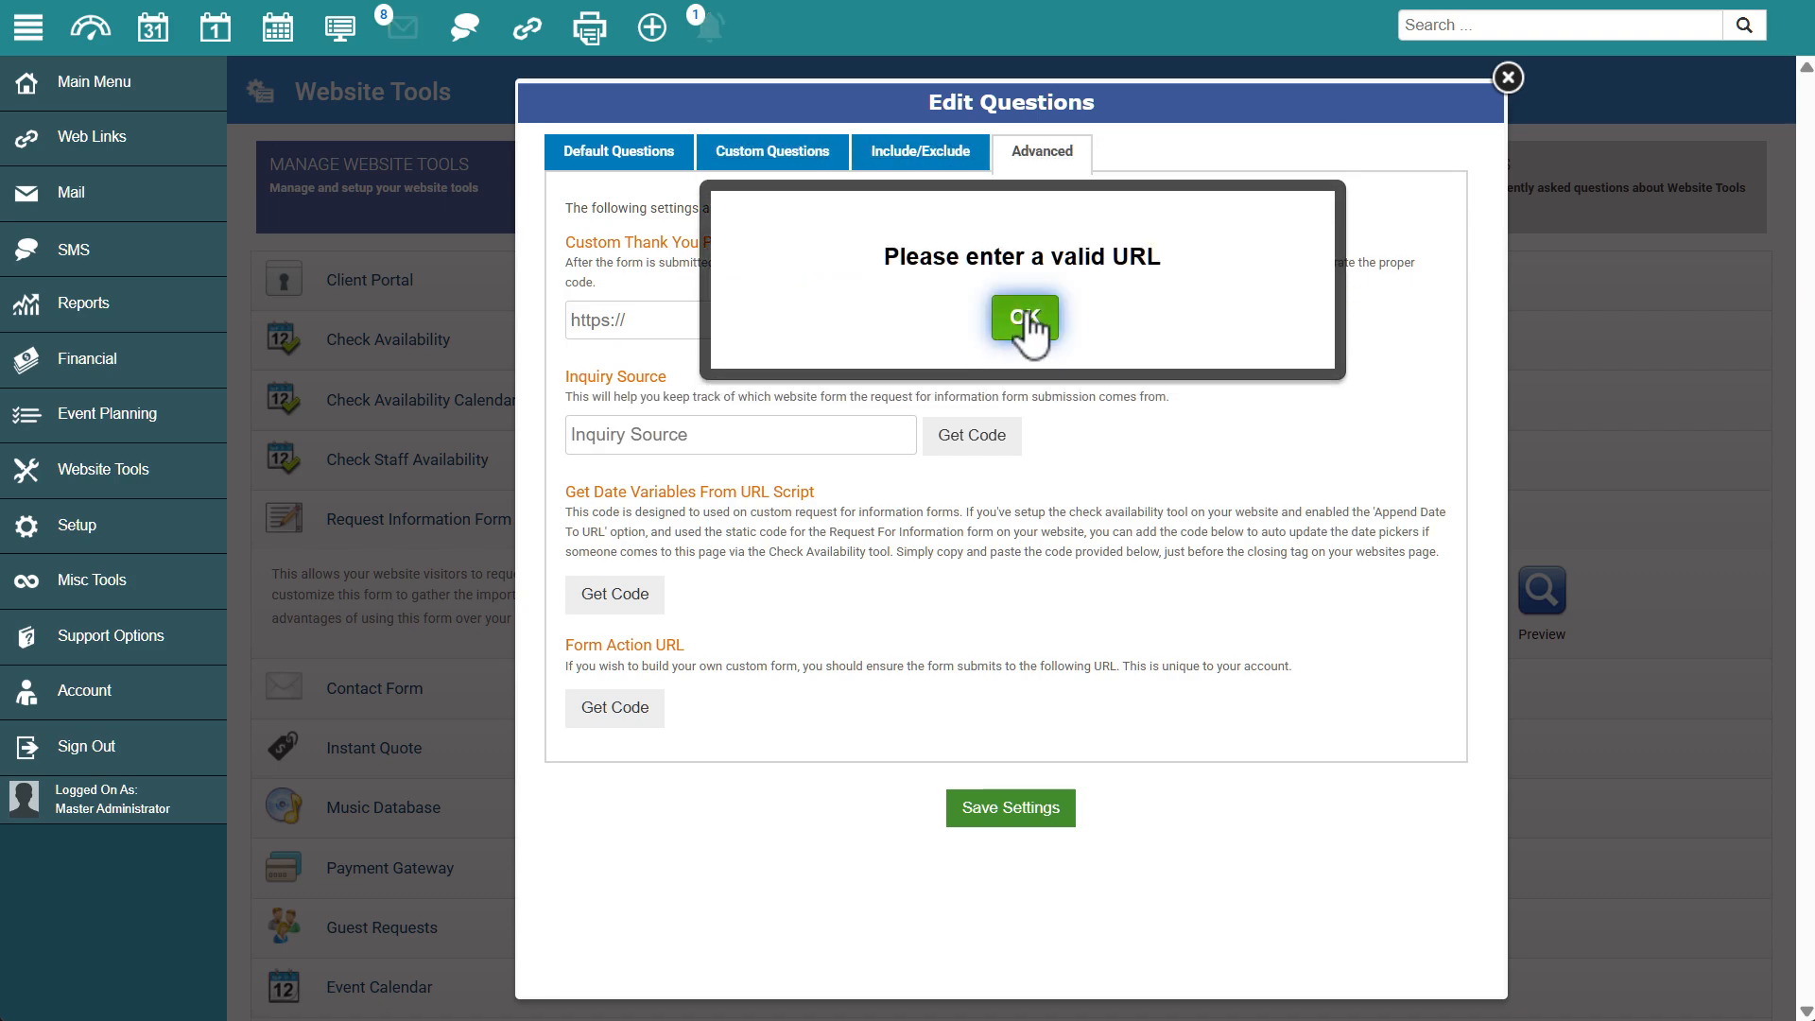
left_click(1024, 324)
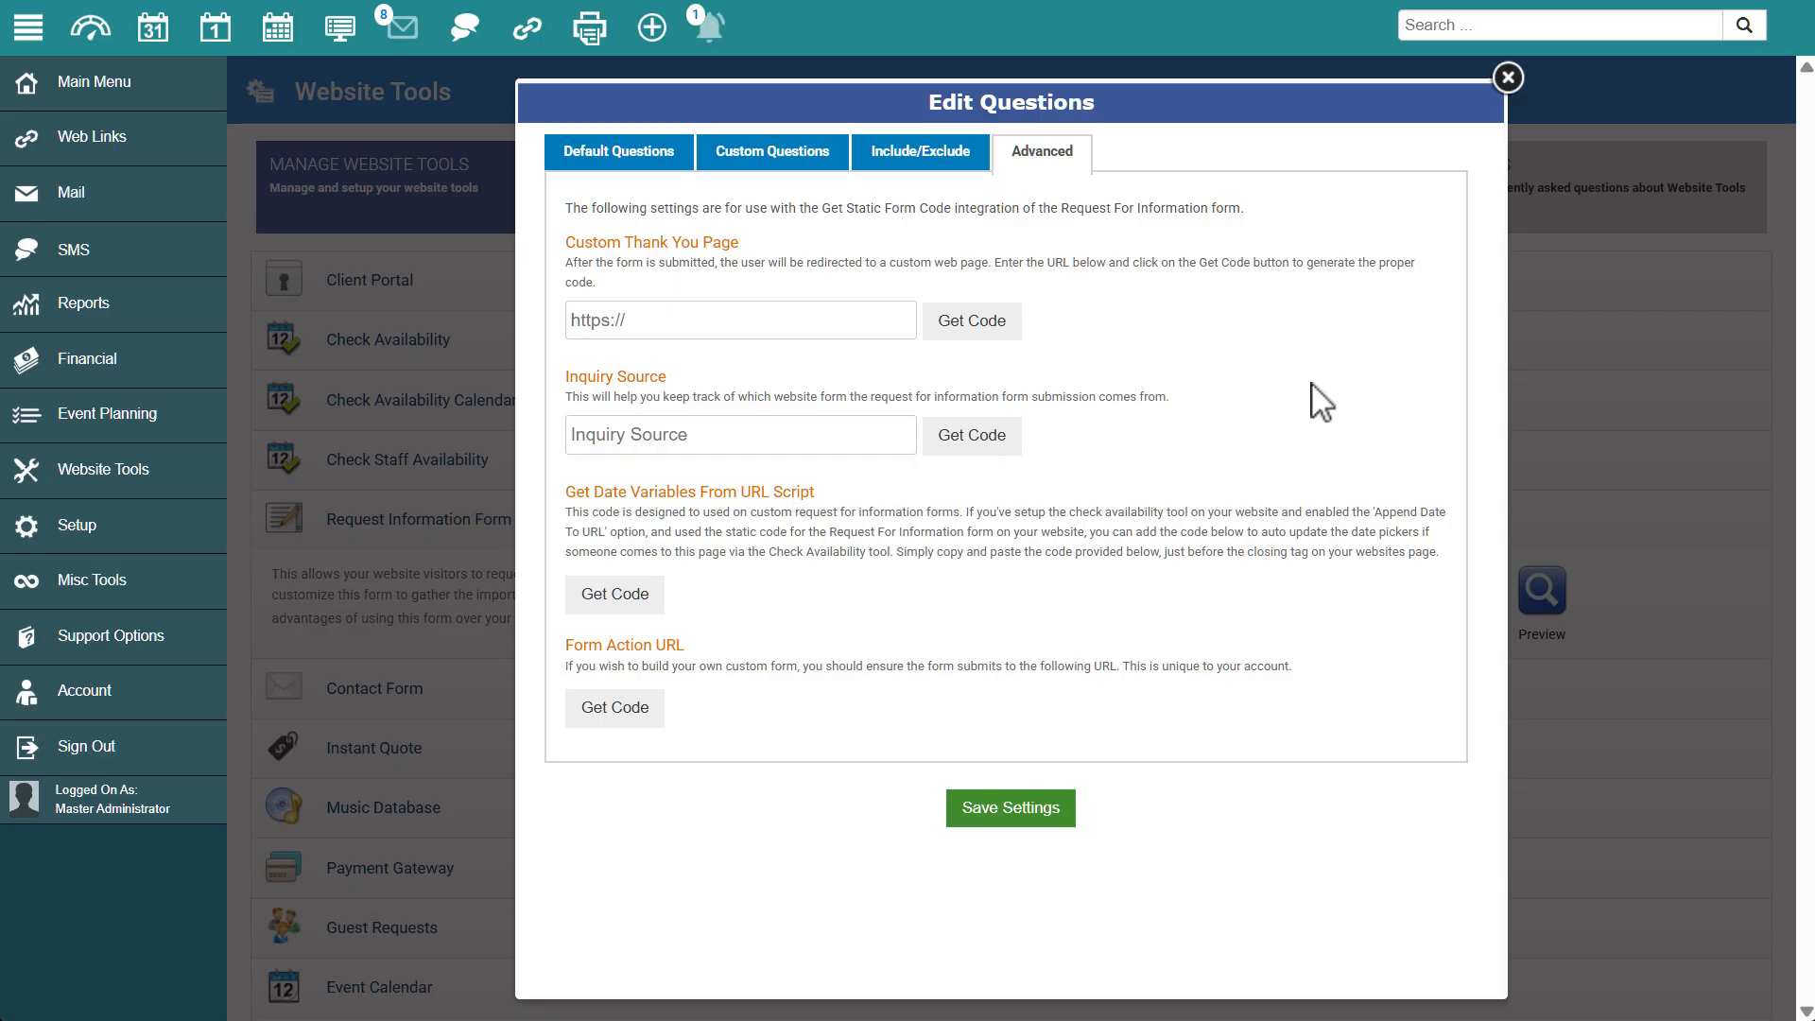
left_click(1509, 79)
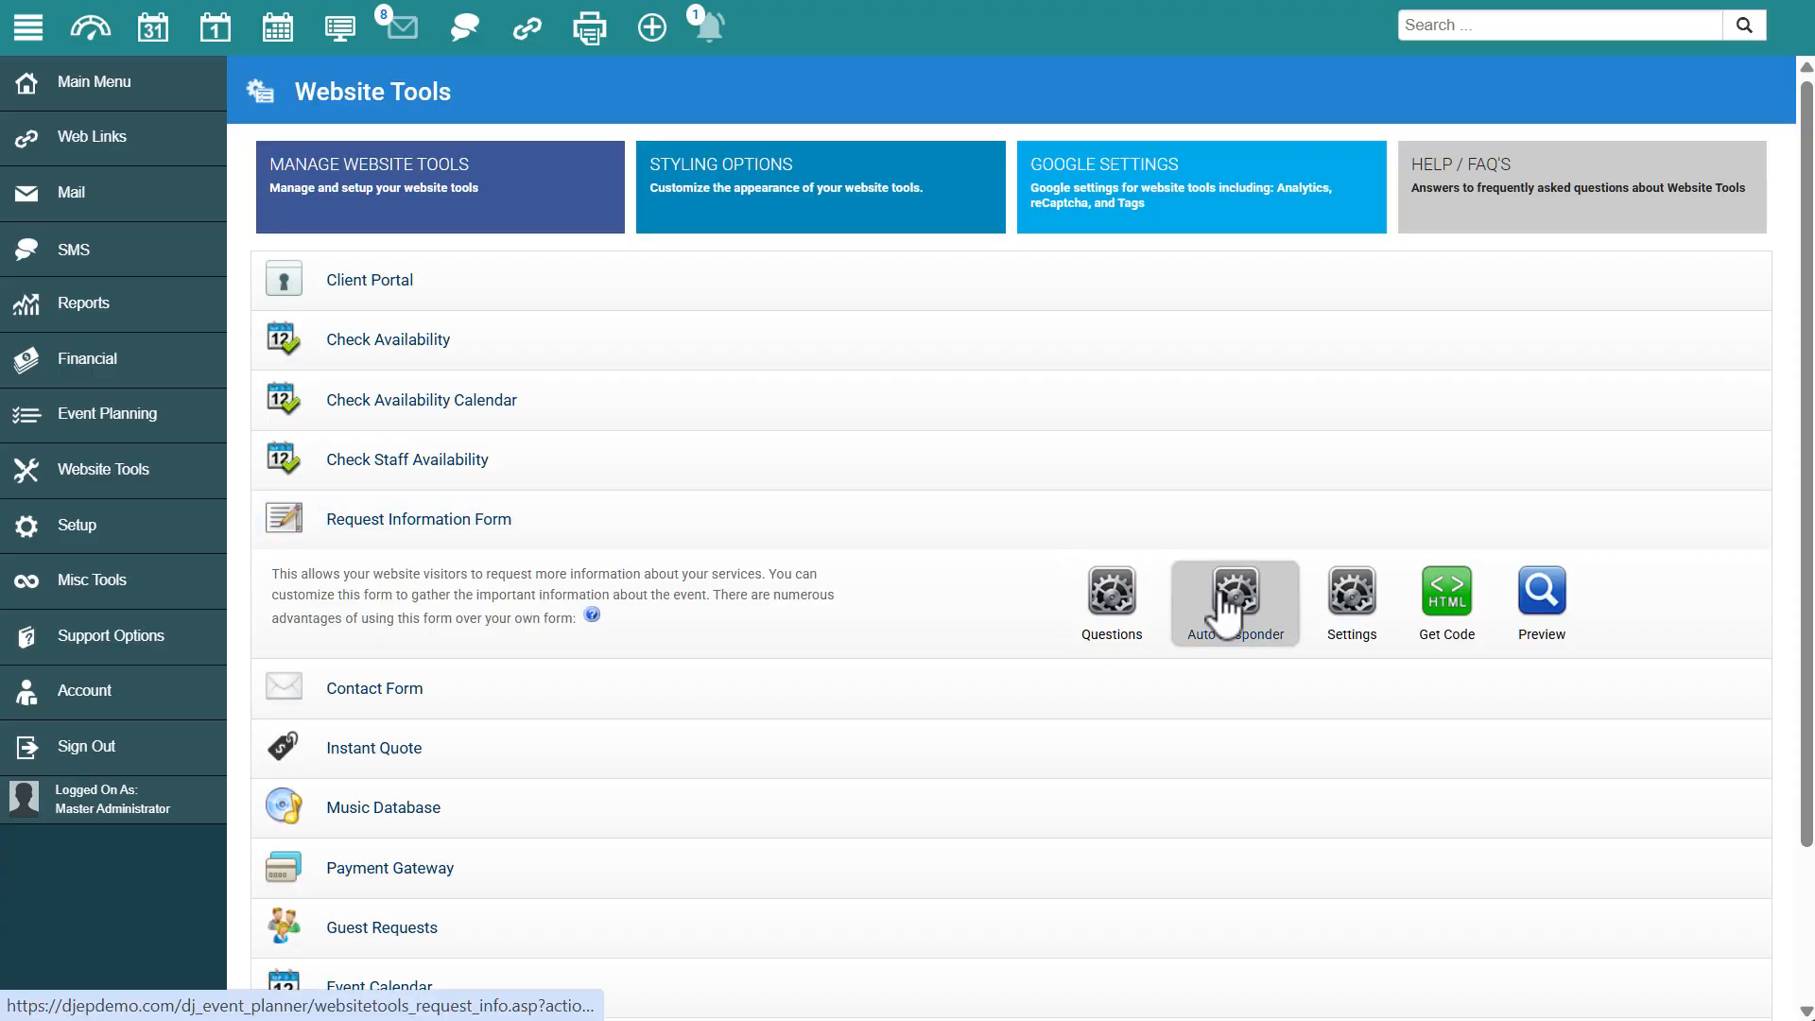
Open the form's auto-responder emails, review the Default Reply template's settings and content, and close the window.
left_click(1226, 615)
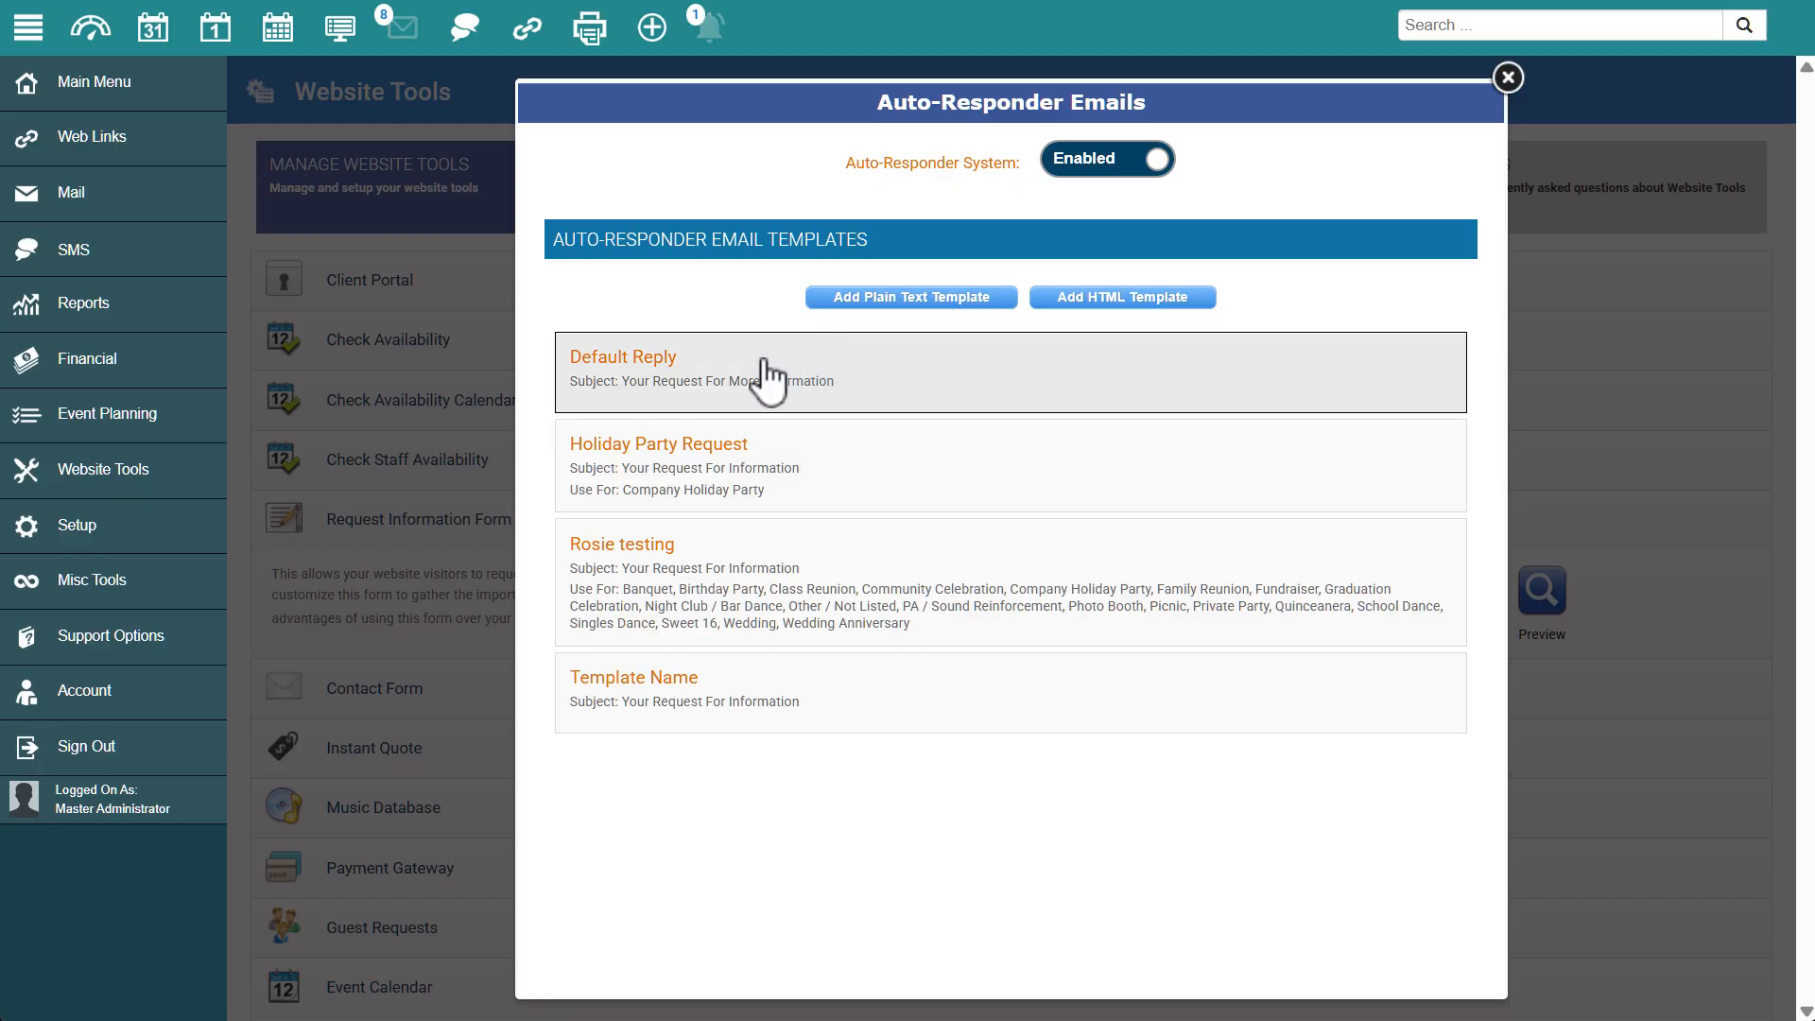
left_click(874, 387)
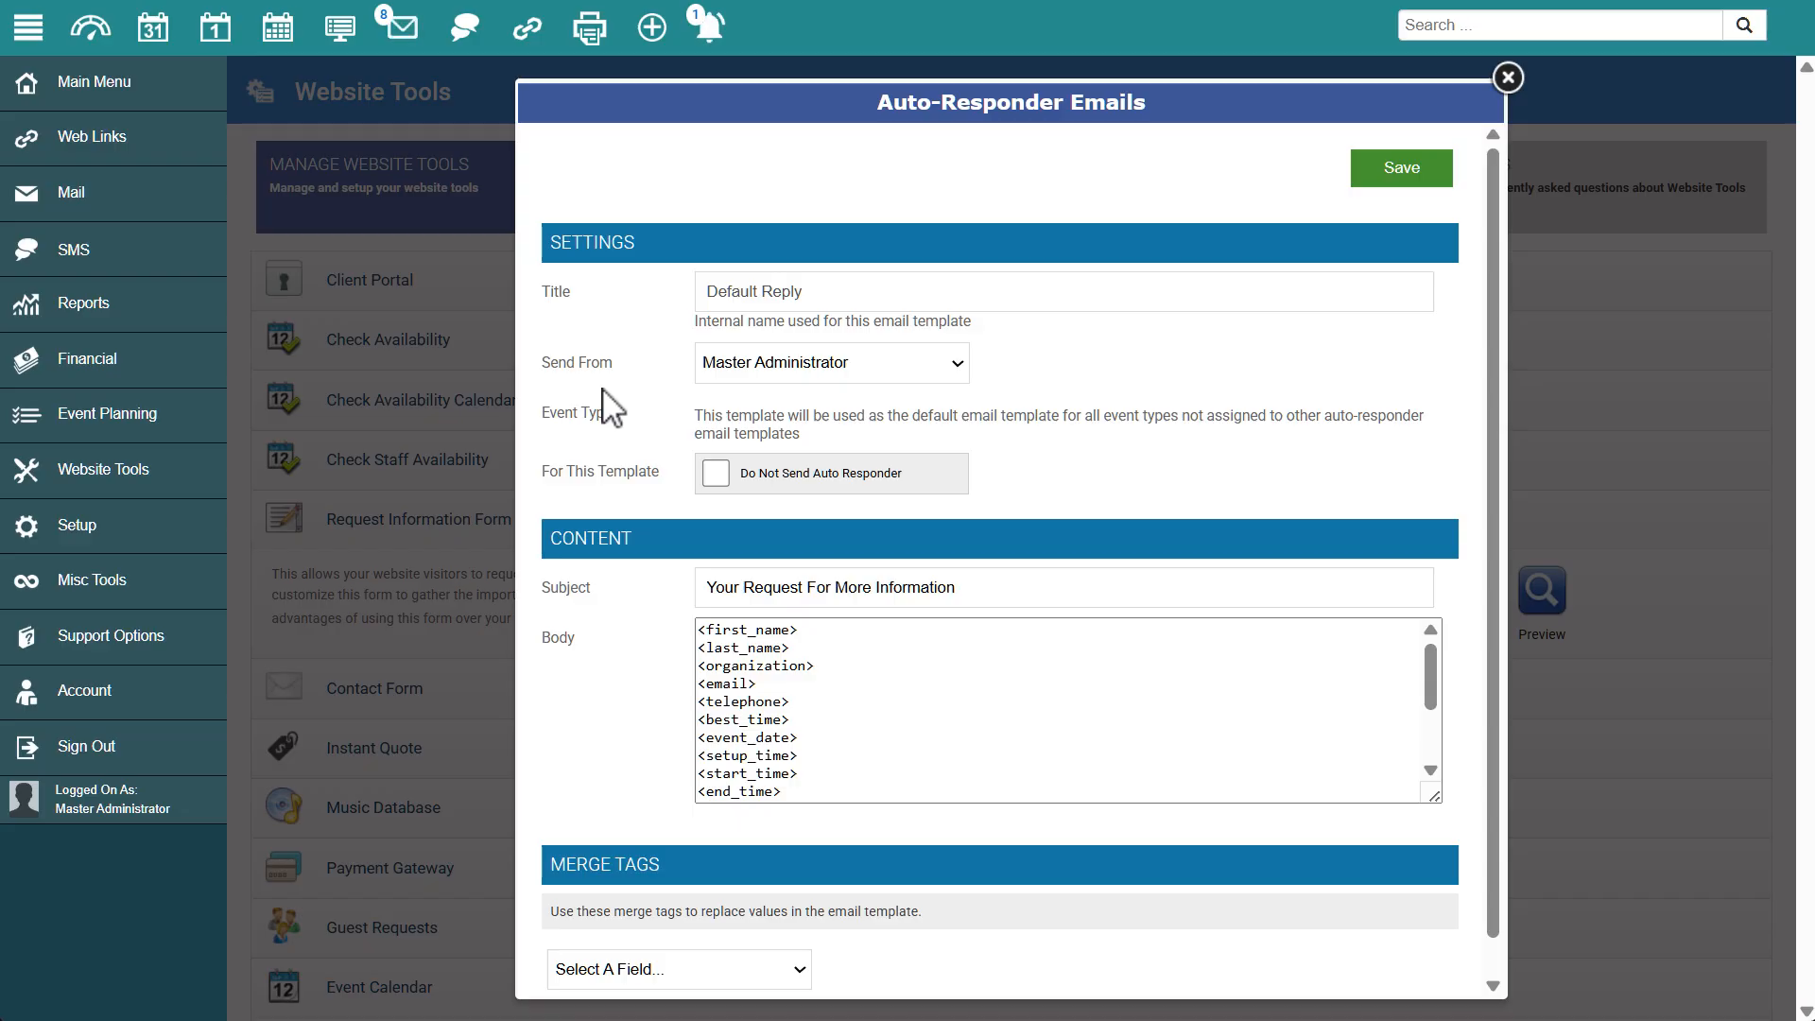
scroll(859, 272, "down", 1)
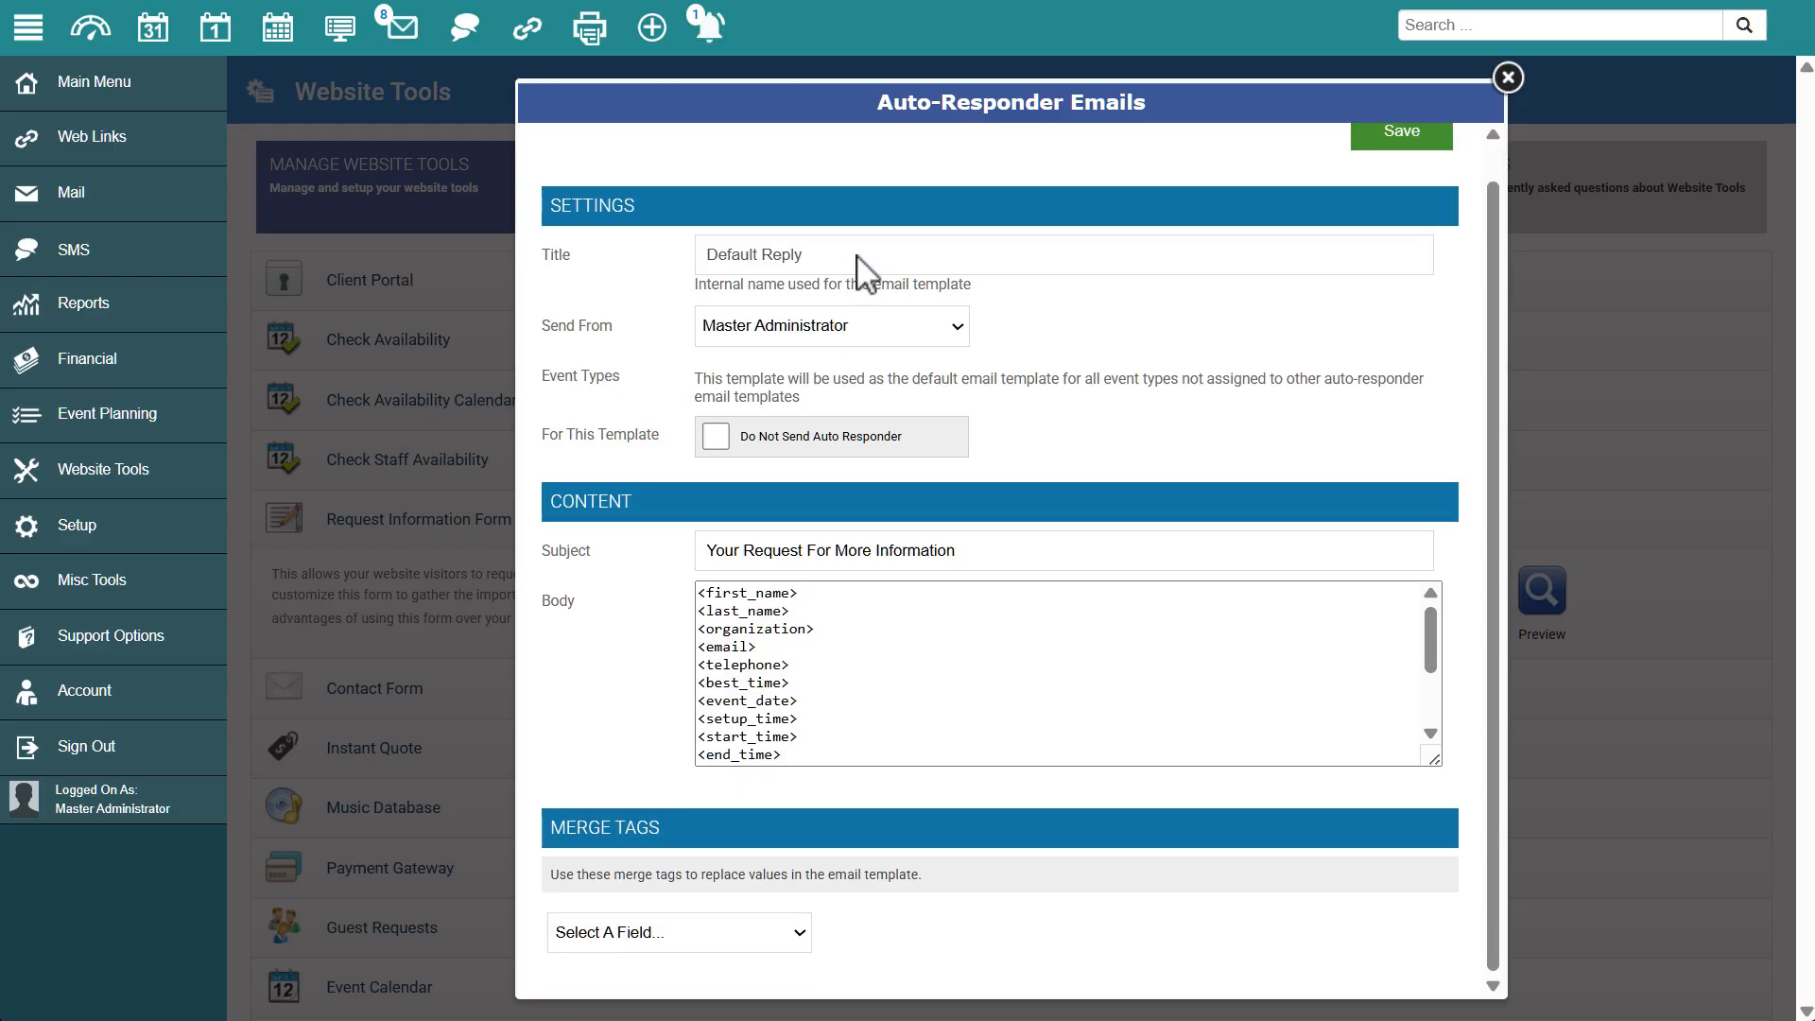
left_click(1507, 79)
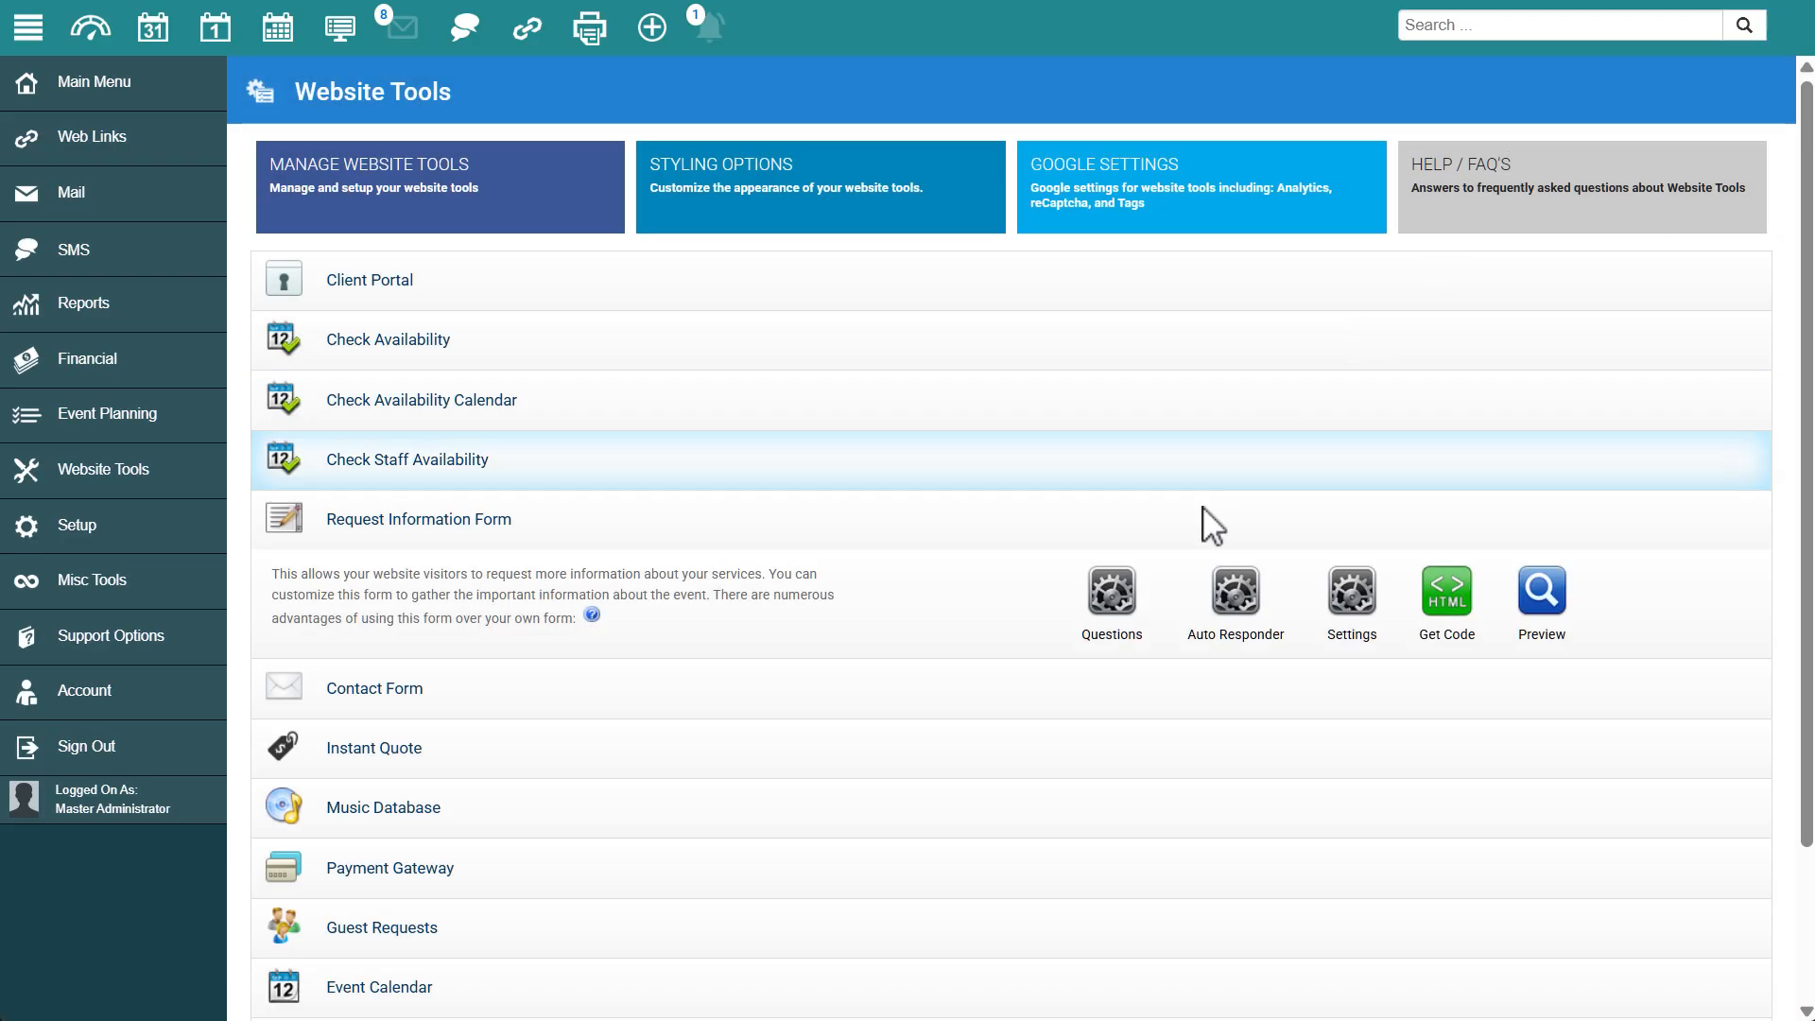
Open the Holiday Party Request auto-responder template, review its event types, sender and content, and highlight the subject text.
left_click(1229, 612)
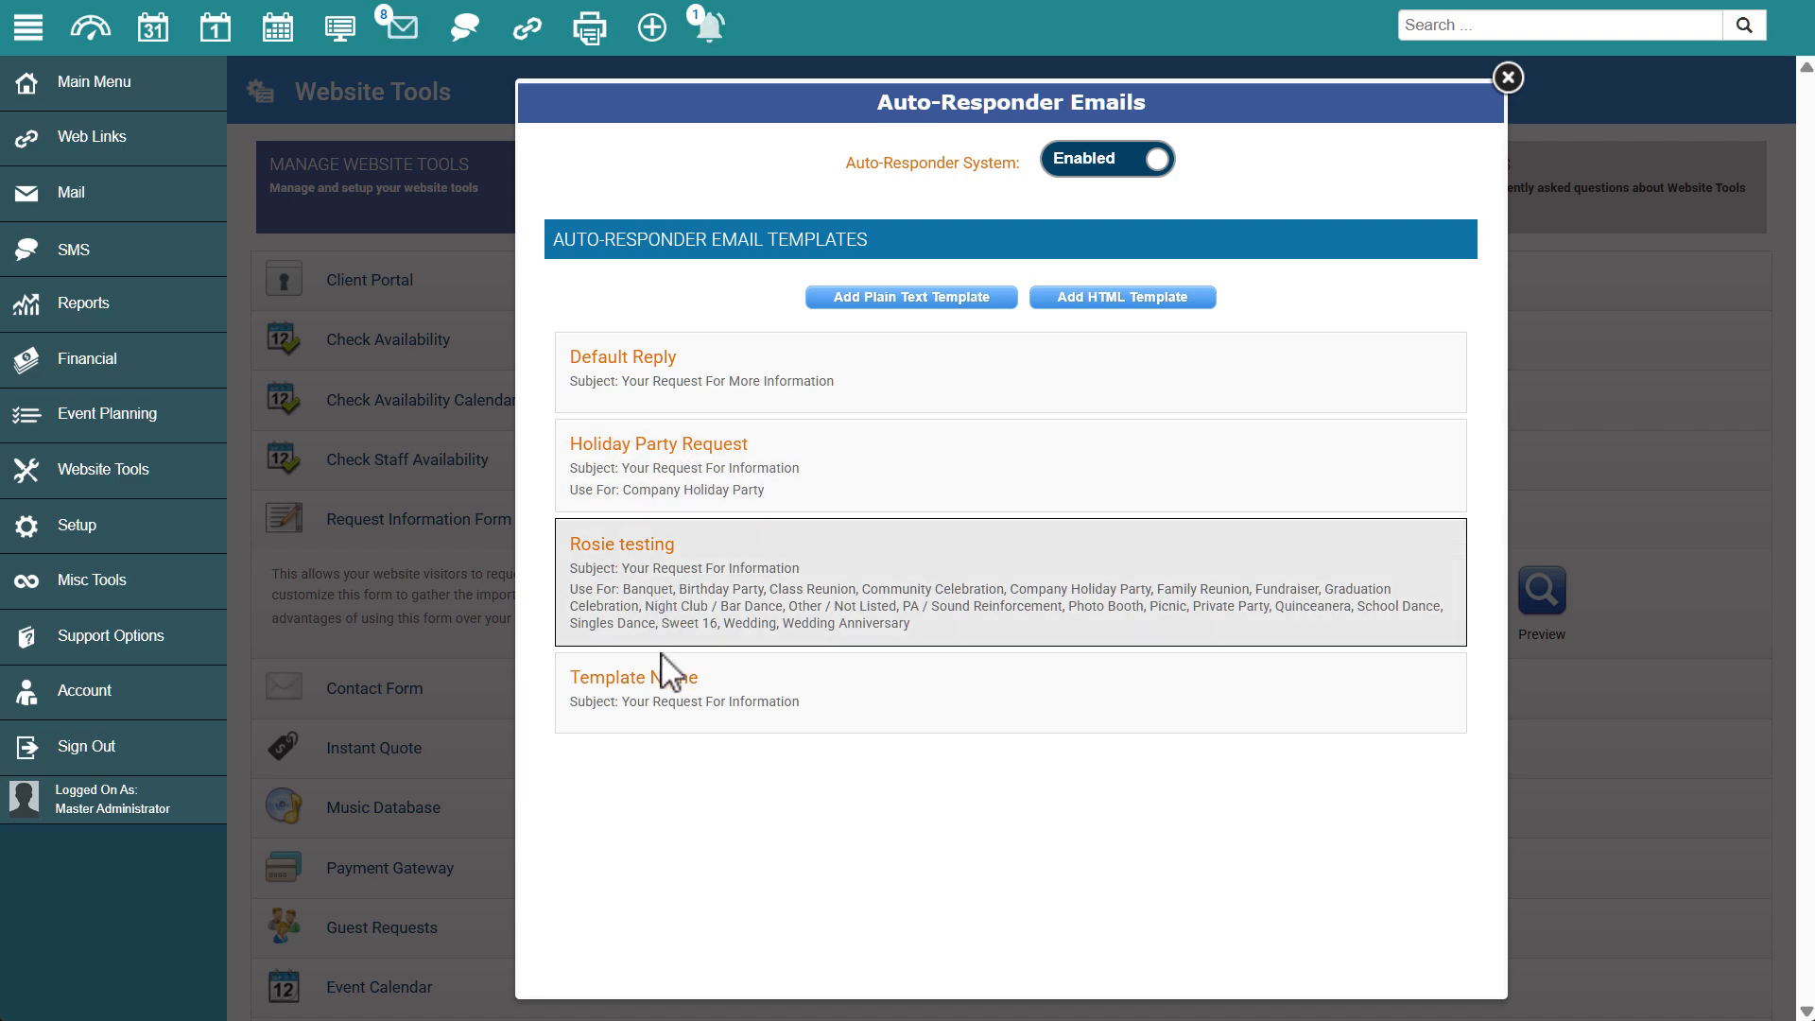
left_click(676, 487)
scroll(728, 482, "down", 3)
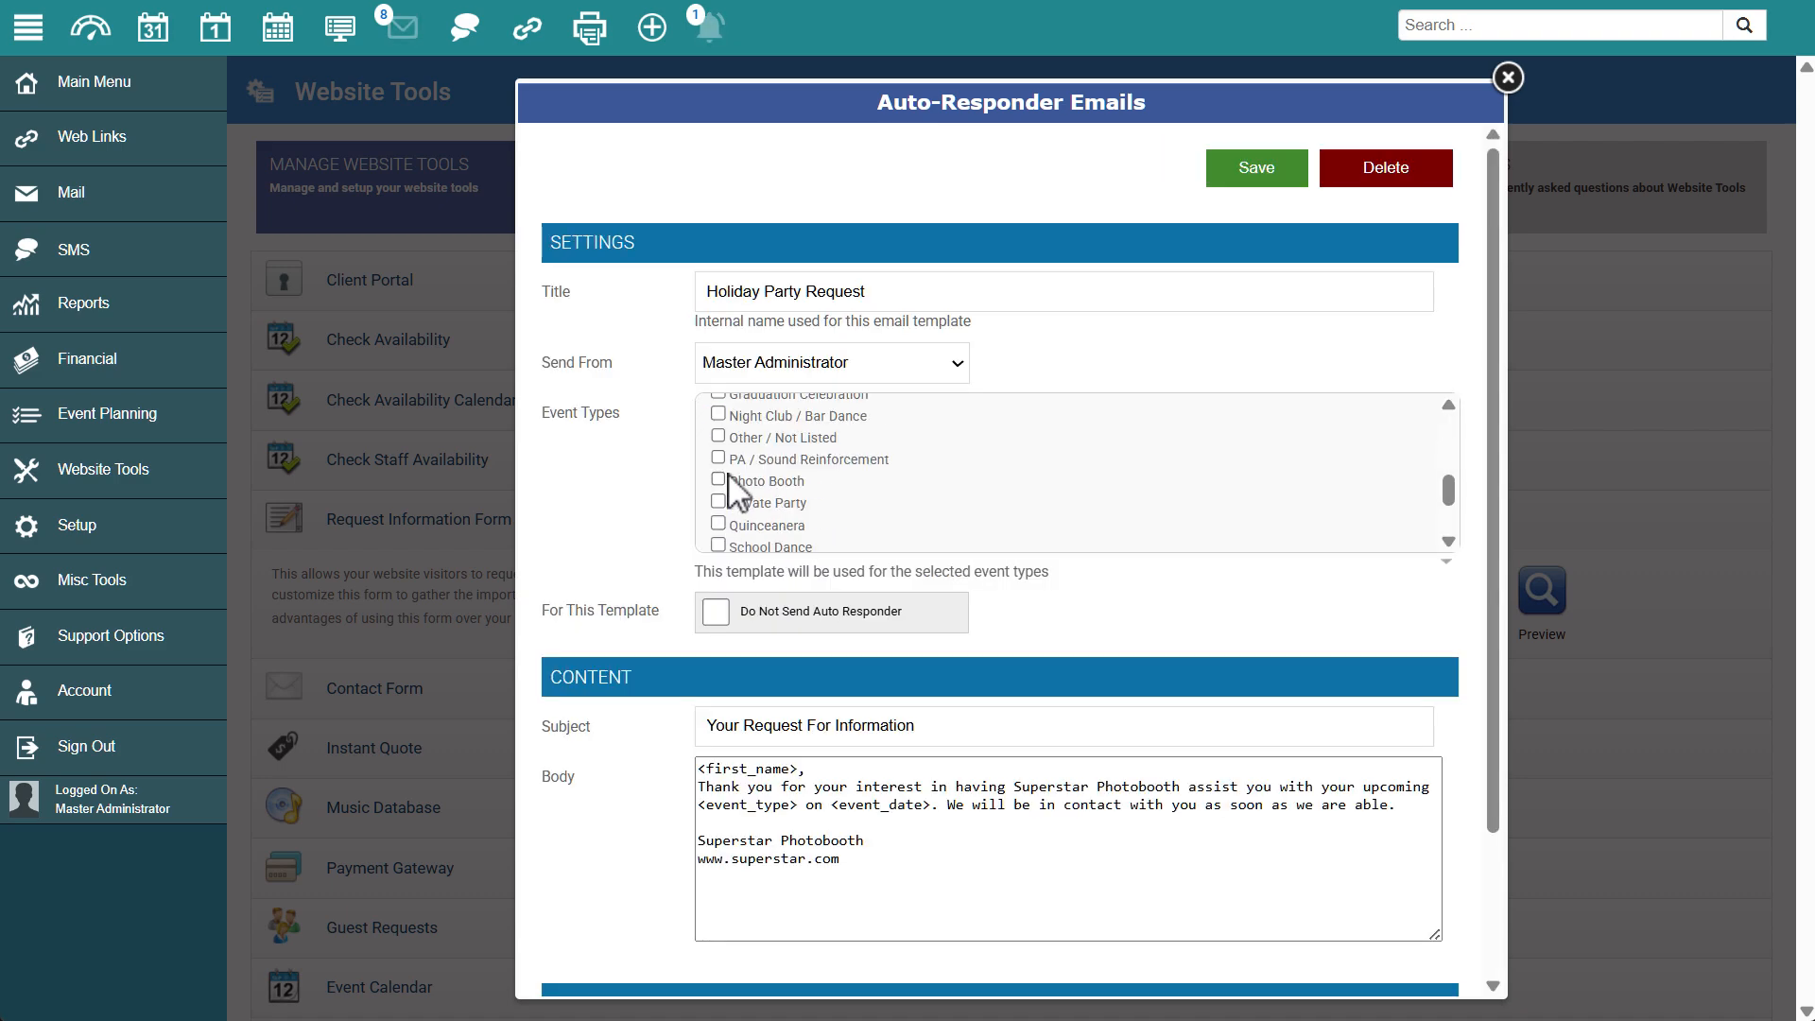
scroll(737, 482, "down", 3)
scroll(740, 482, "up", 5)
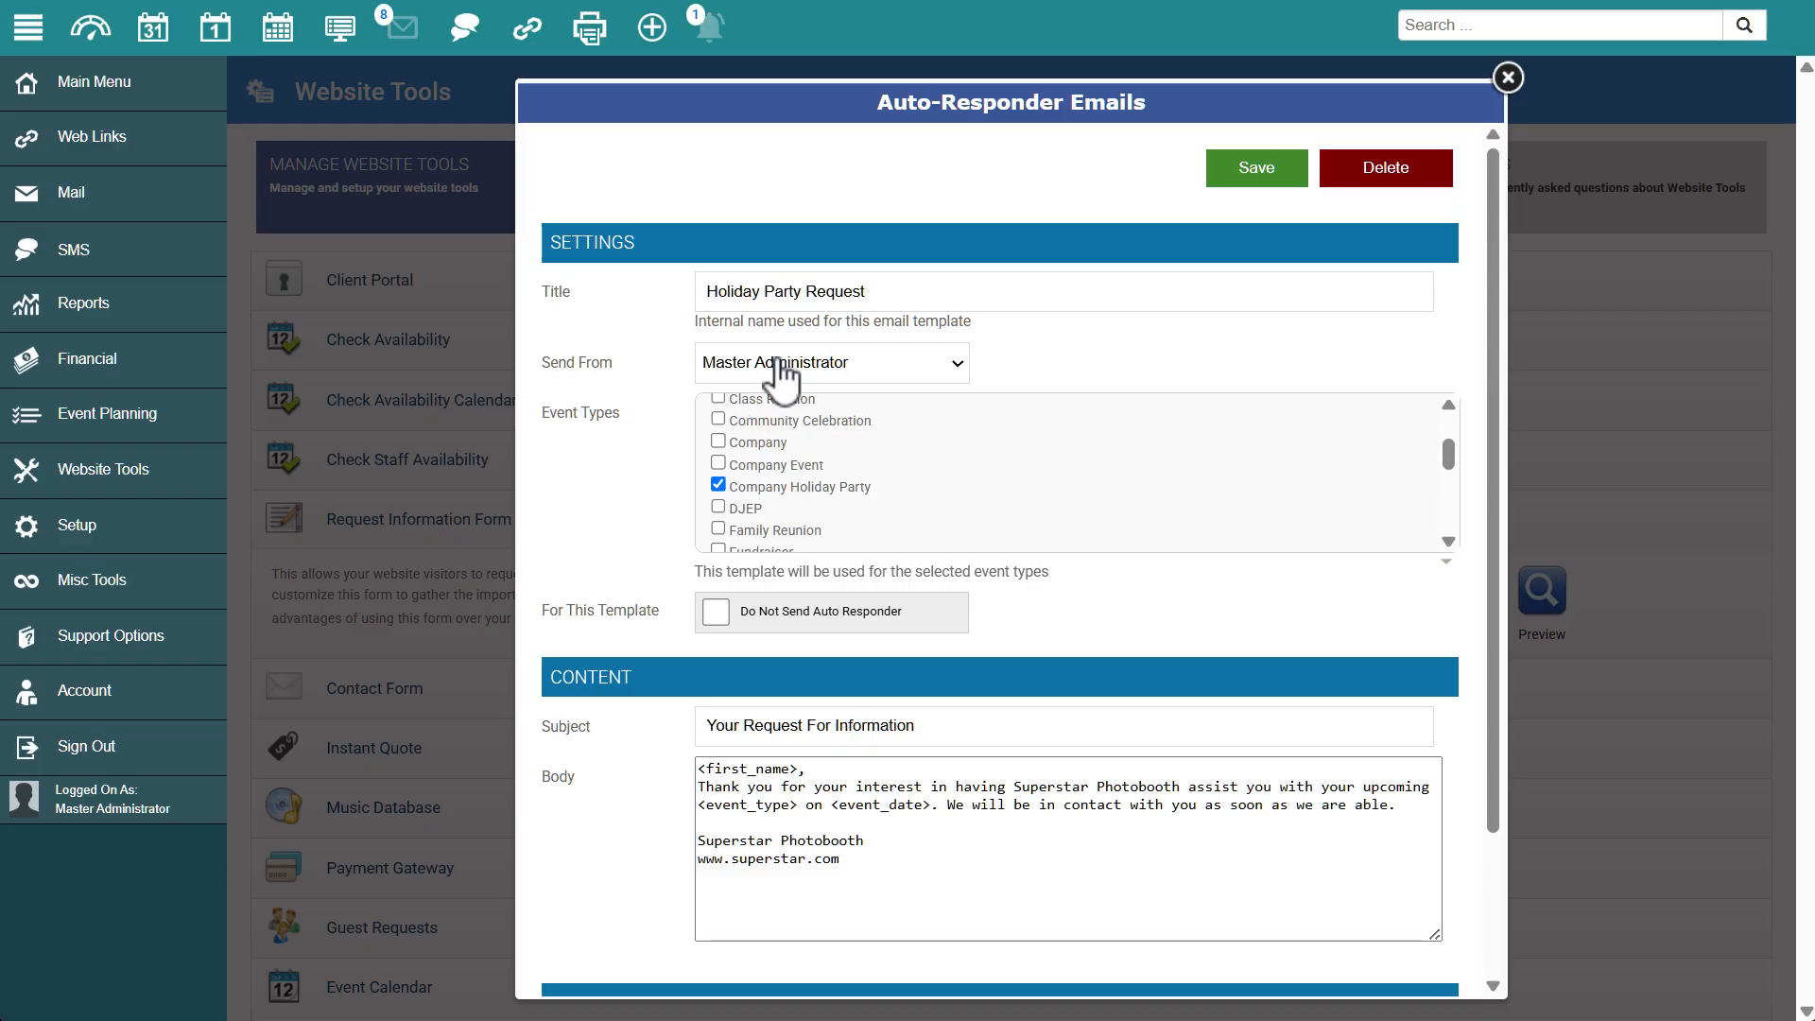
left_click(781, 364)
left_click(645, 367)
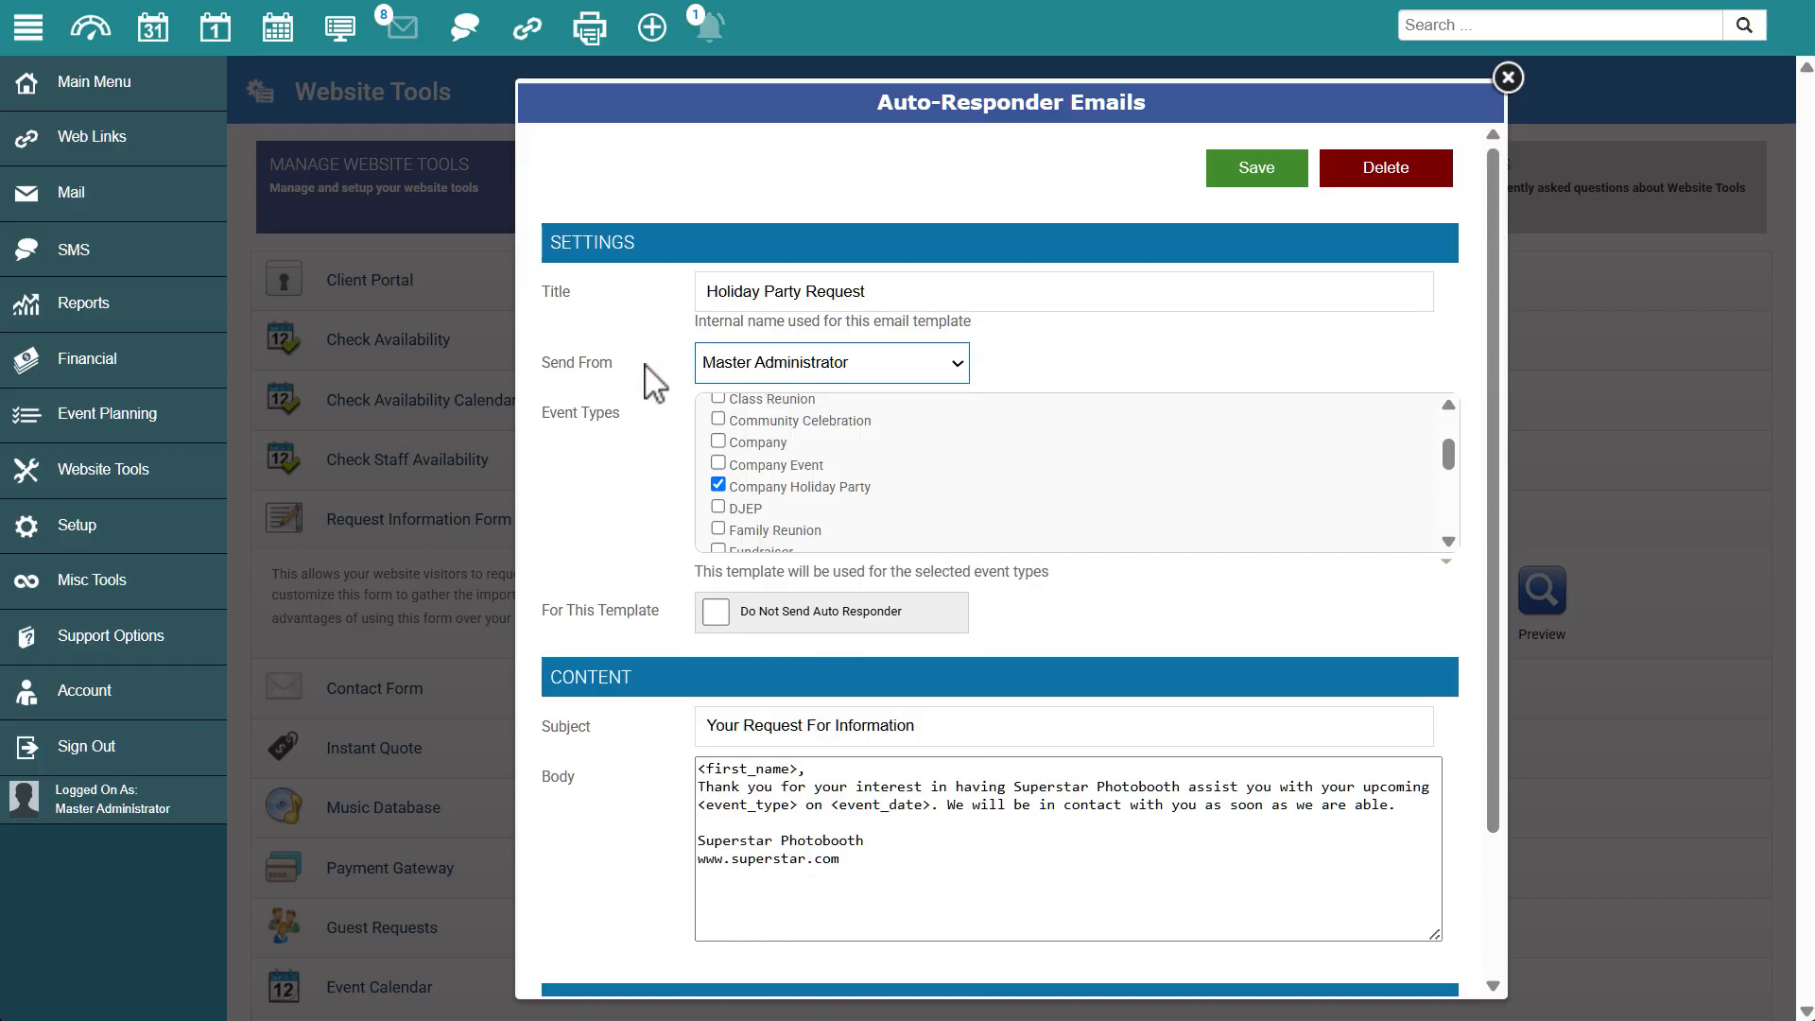
scroll(644, 378, "down", 2)
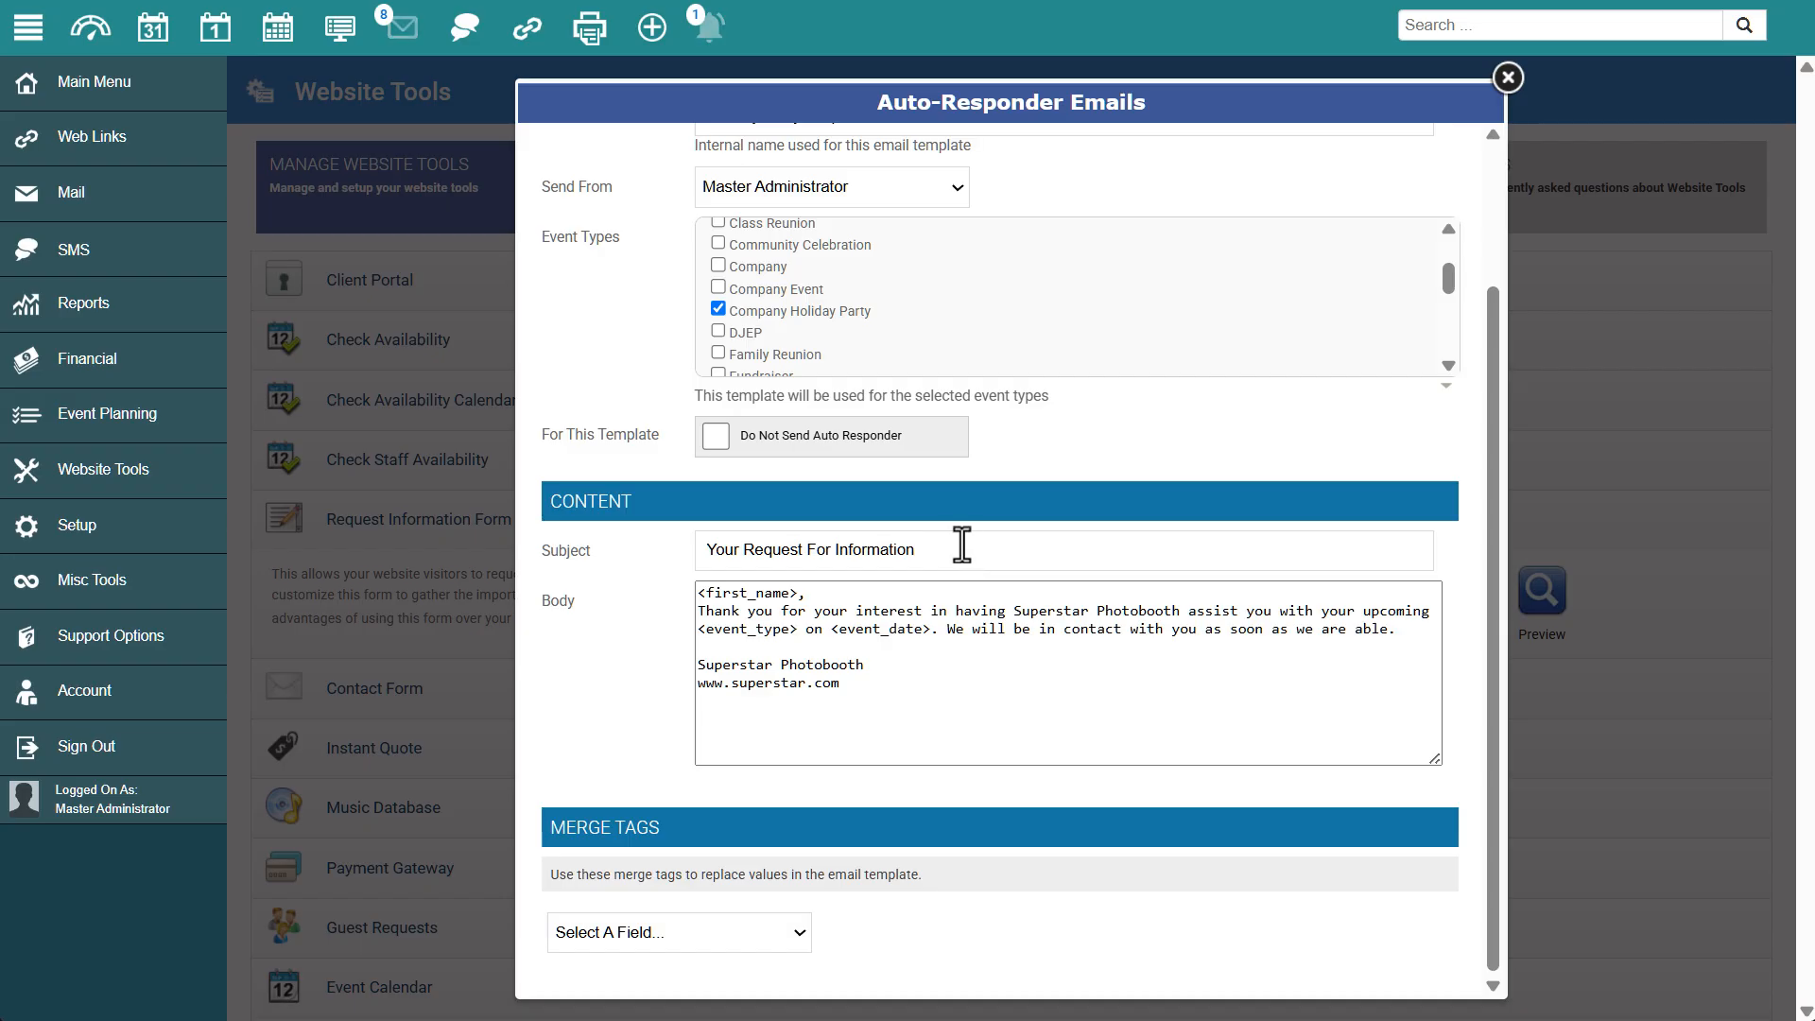
left_click_drag(936, 548, 680, 562)
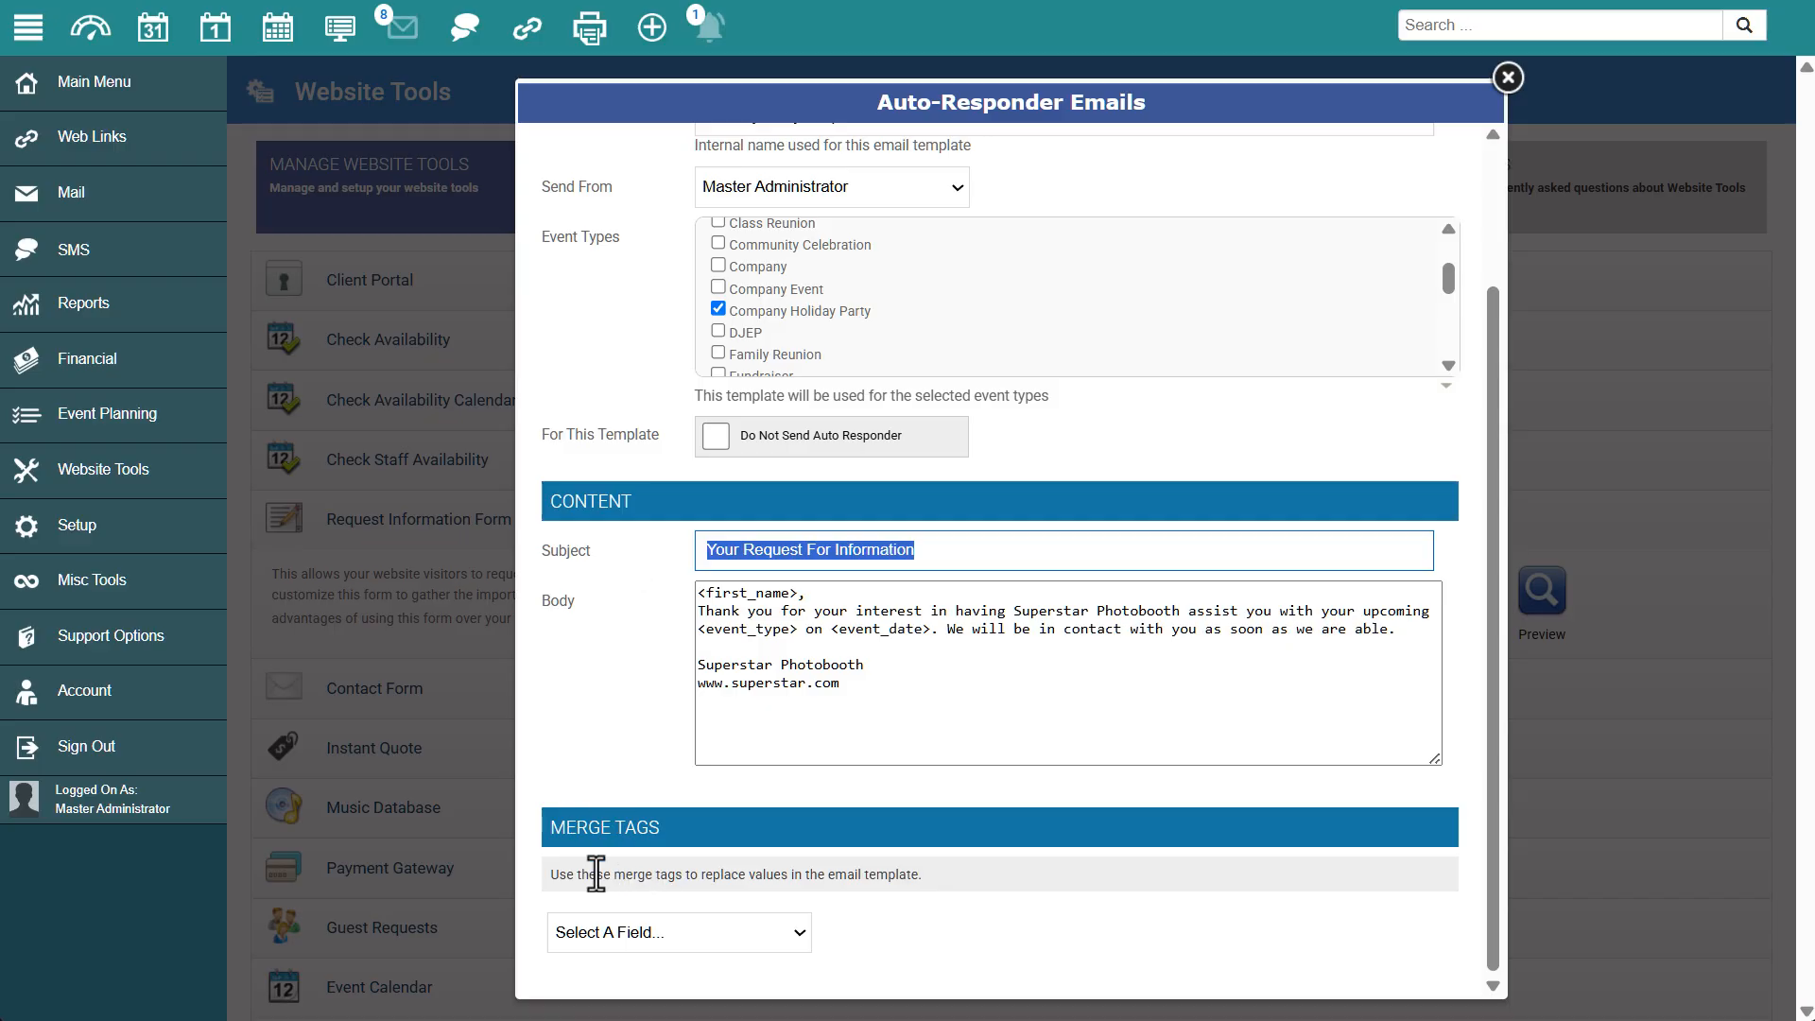
Insert the Start Time merge tag at the beginning of the Holiday Party Request email body.
left_click(657, 932)
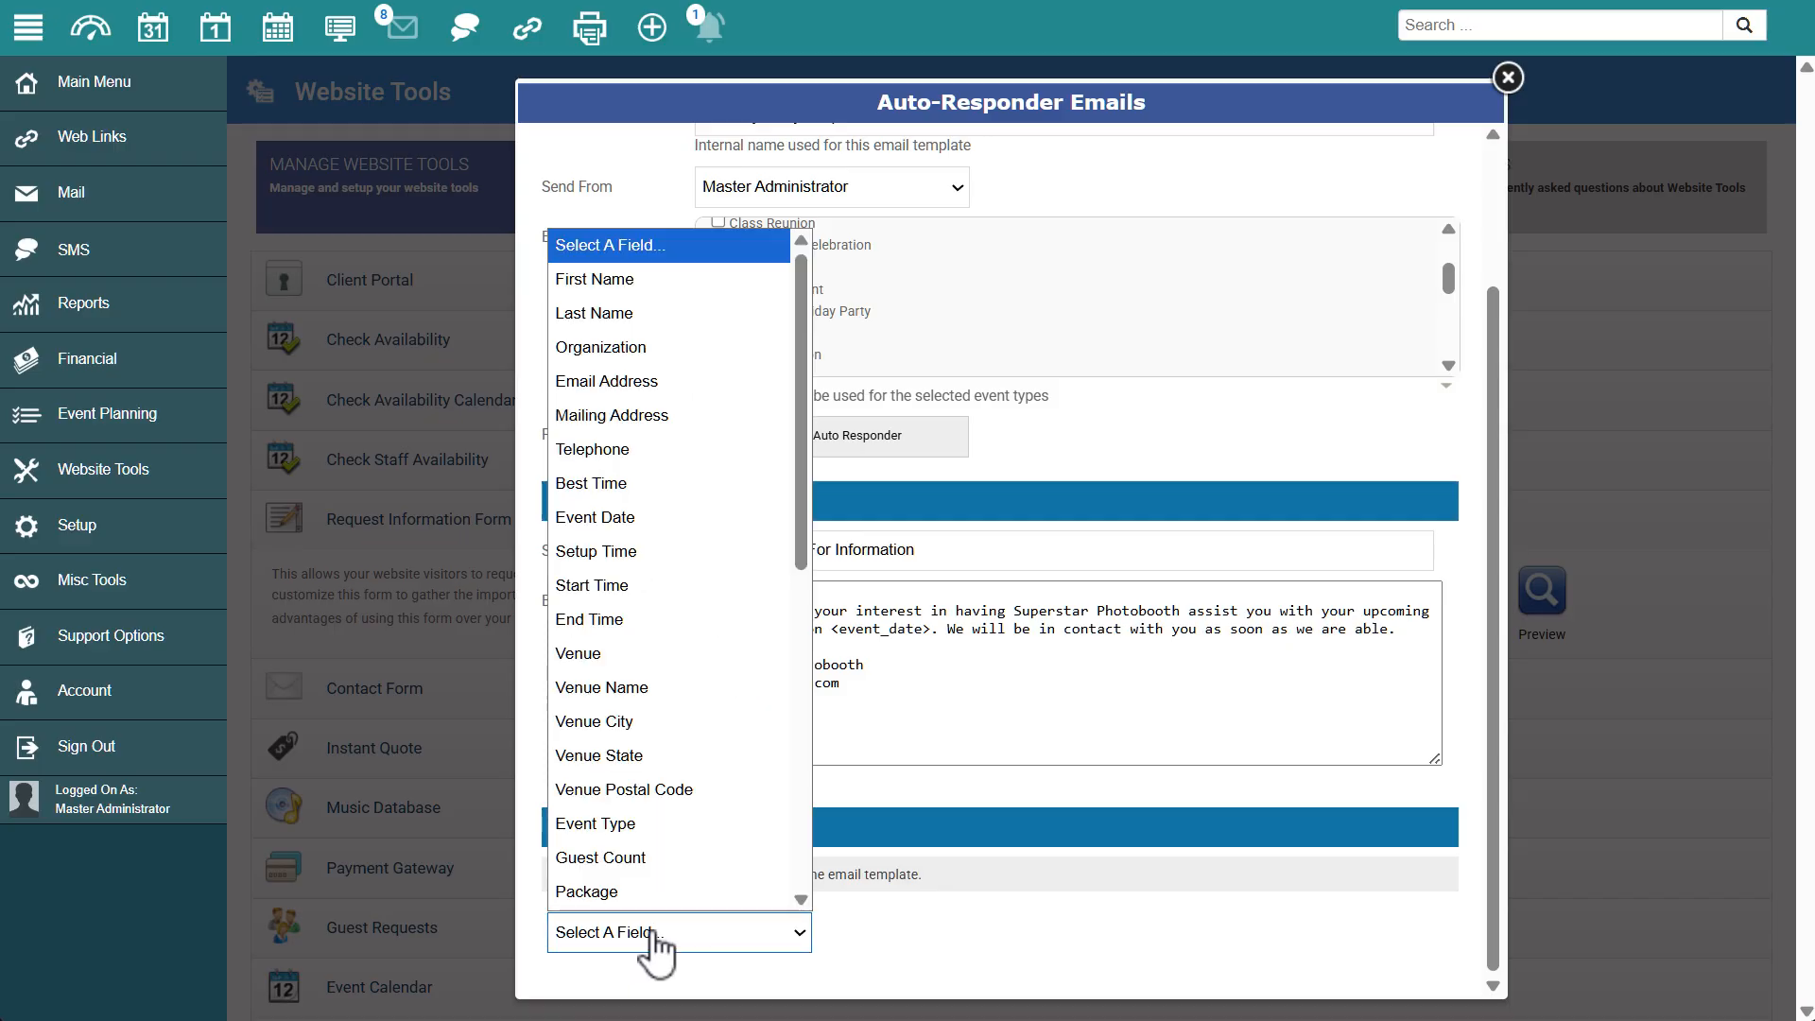
scroll(616, 895, "down", 1)
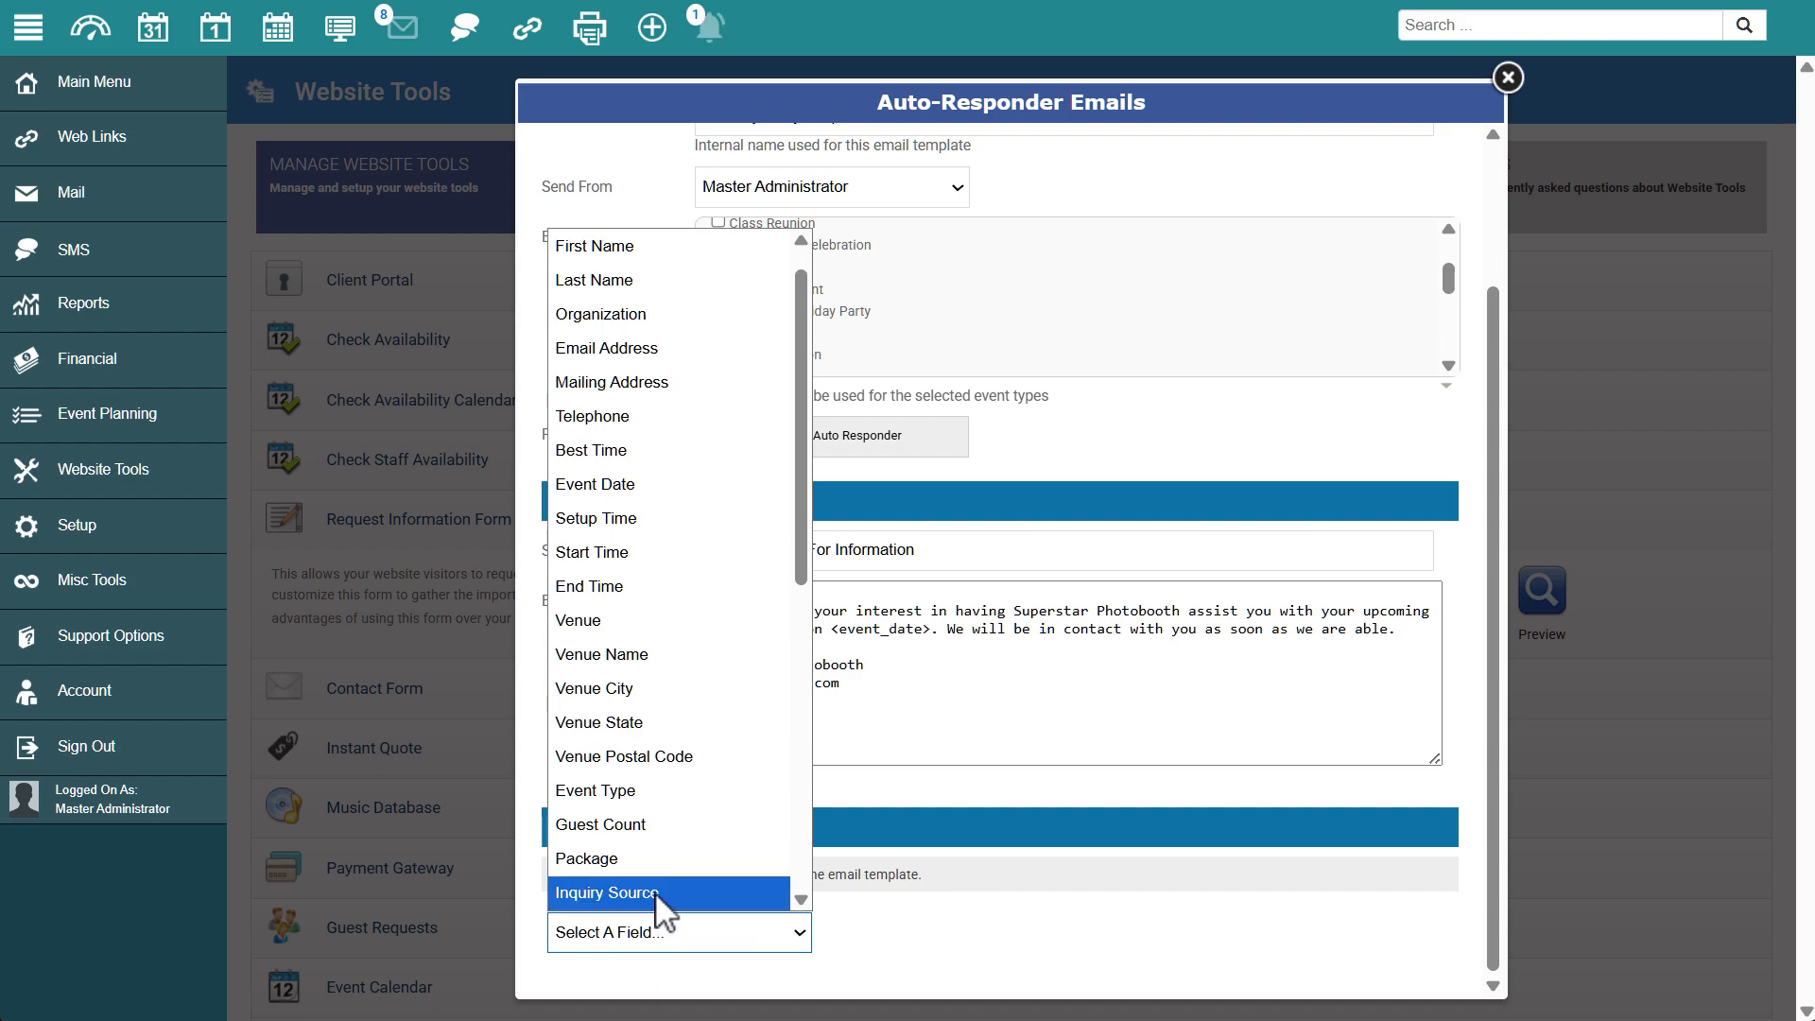
left_click(643, 558)
left_click(1309, 939)
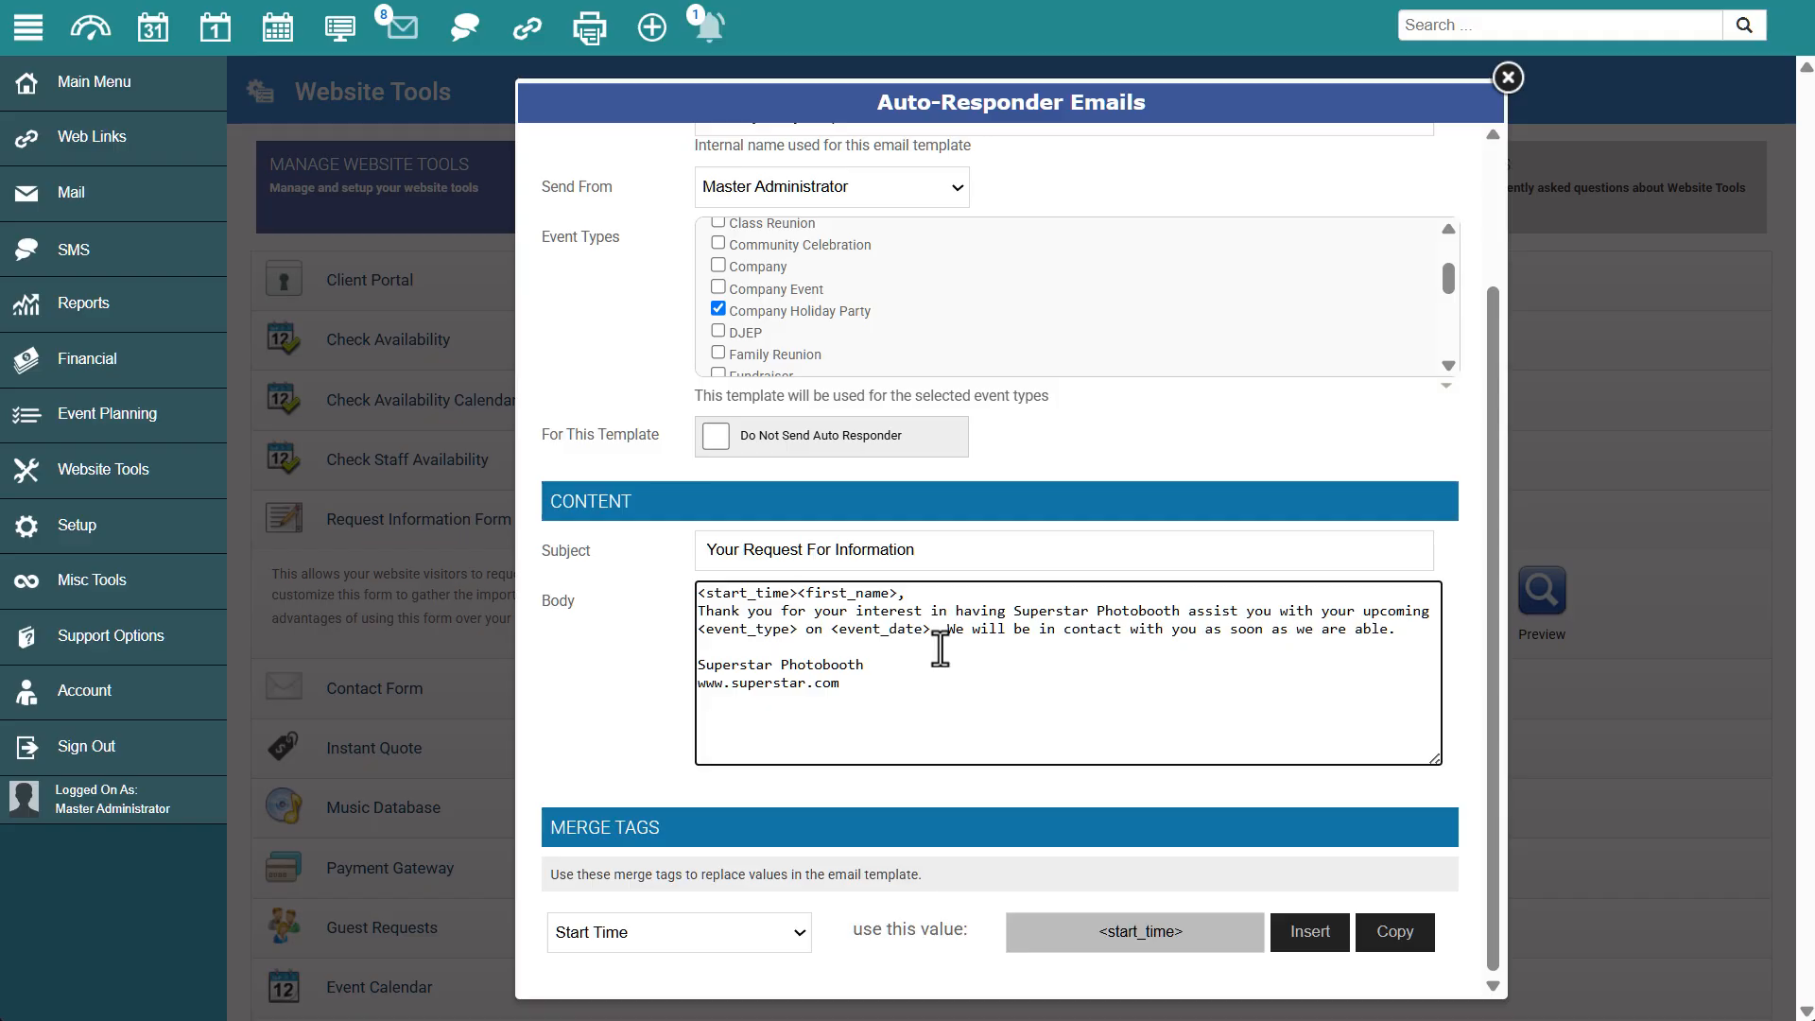
Delete the inserted start time tag from the email body and close the auto-responder window without saving.
key("BackSpace")
key("BackSpace")
key("BackSpace")
key("BackSpace")
key("BackSpace")
key("BackSpace")
key("BackSpace")
key("BackSpace")
key("BackSpace")
key("BackSpace")
key("BackSpace")
key("BackSpace")
scroll(1201, 452, "up", 3)
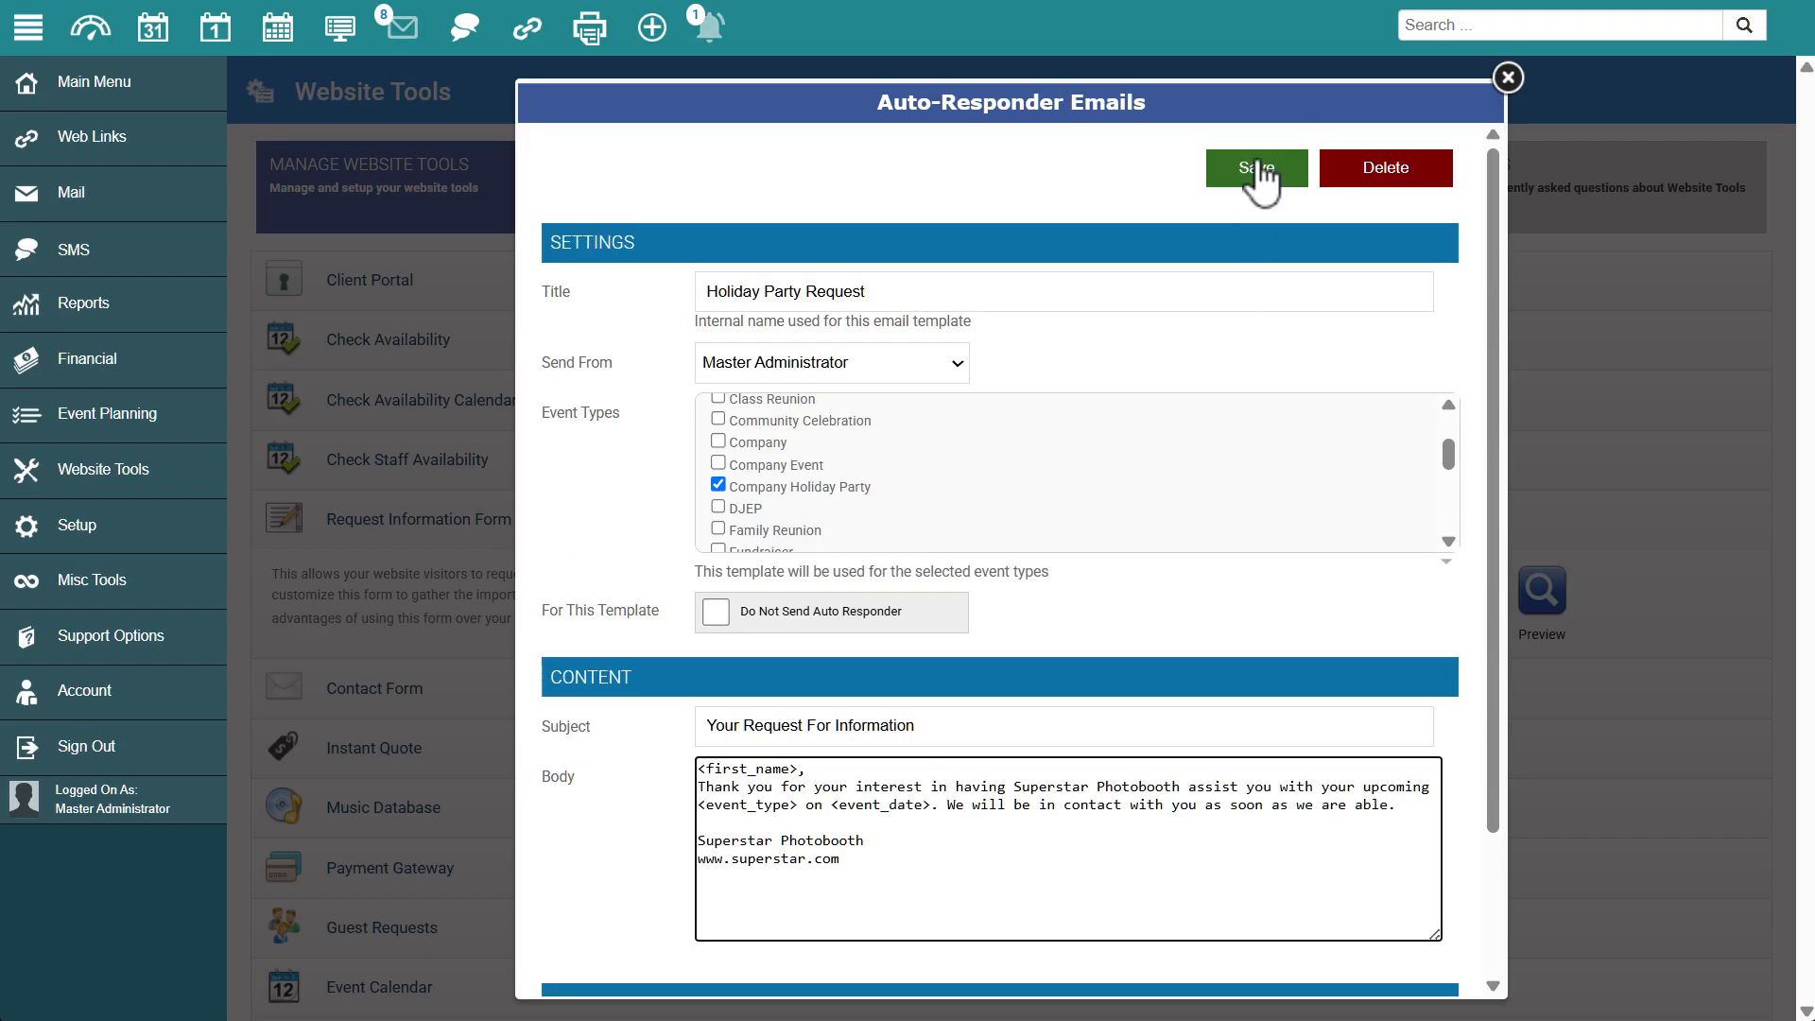
left_click(1508, 76)
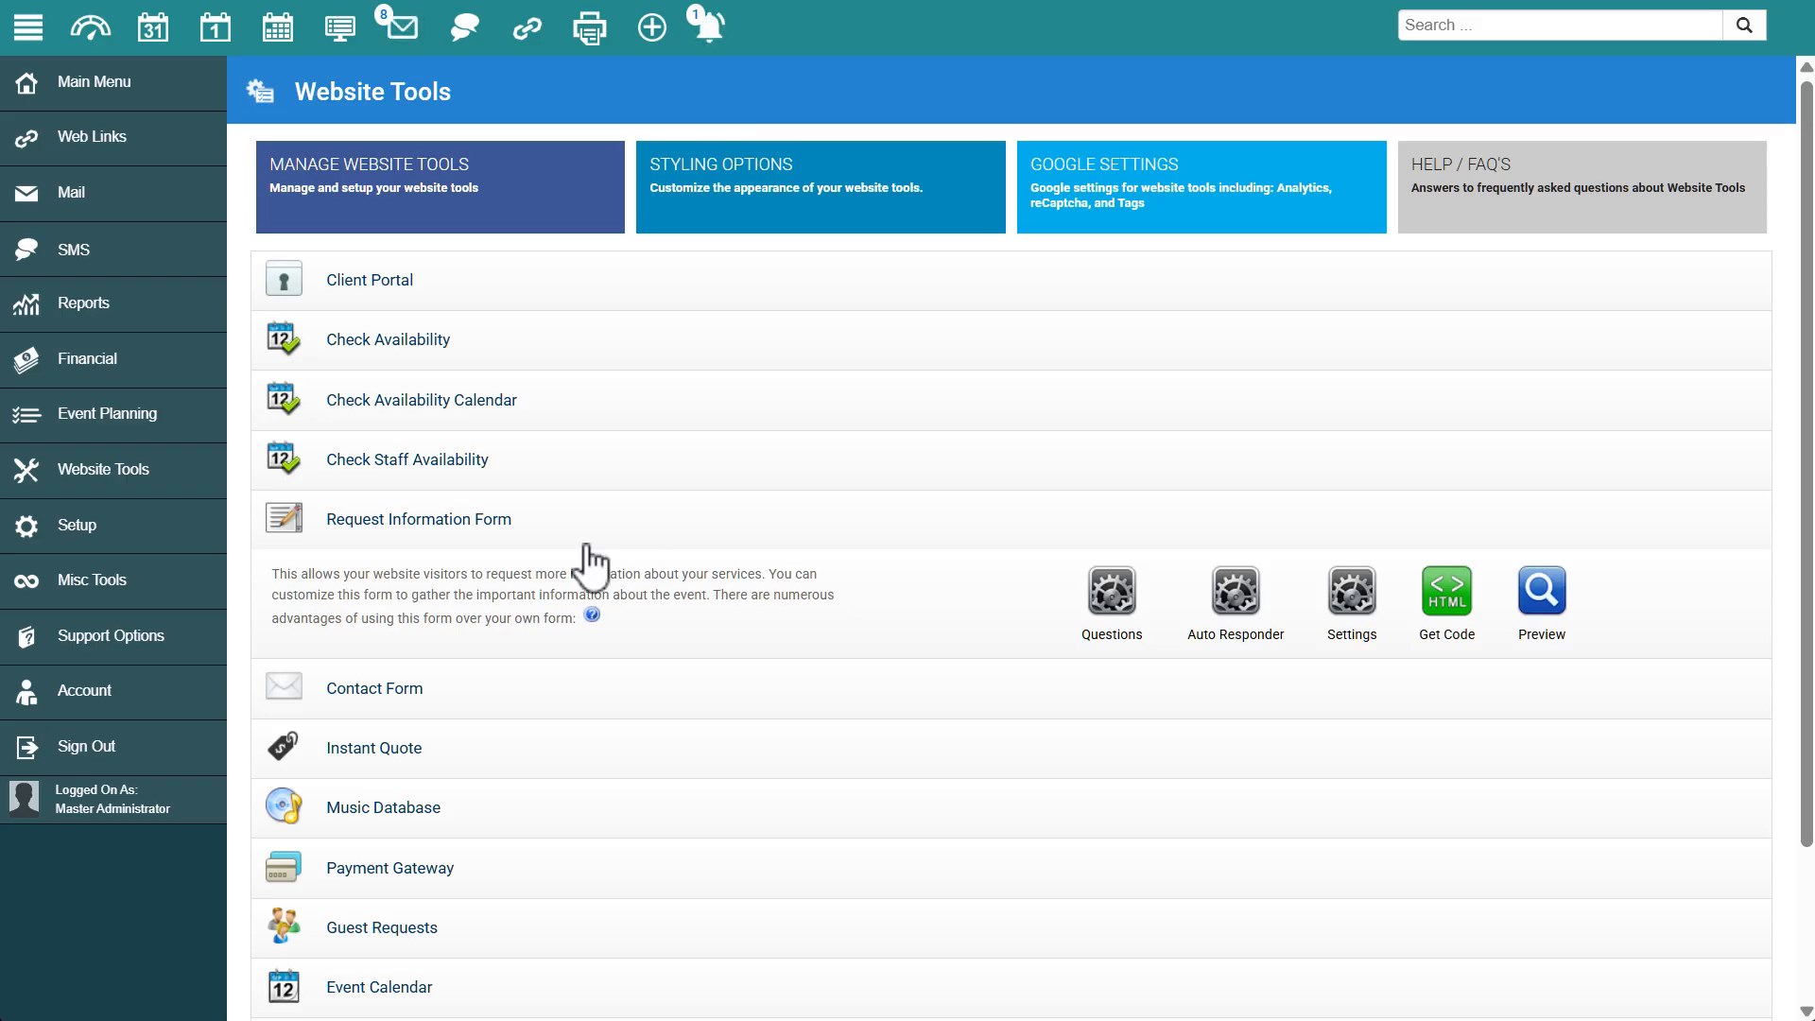
Open the Support Center with its support options.
left_click(109, 653)
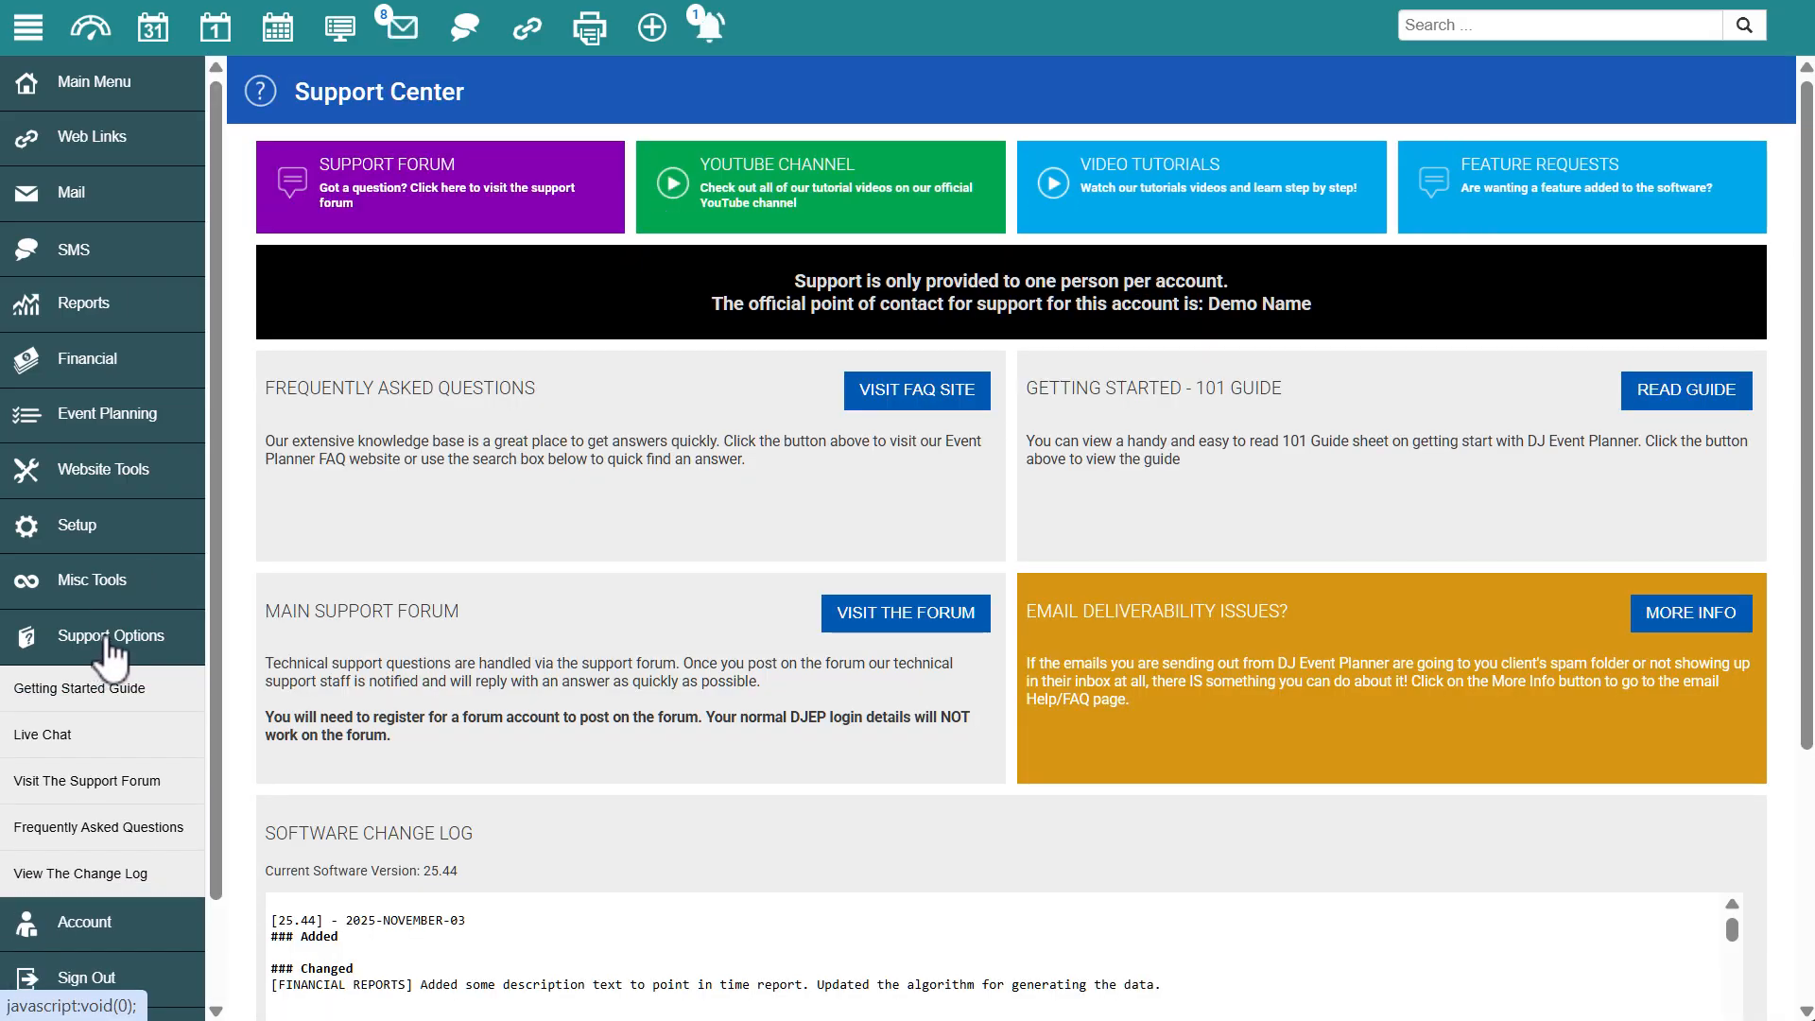